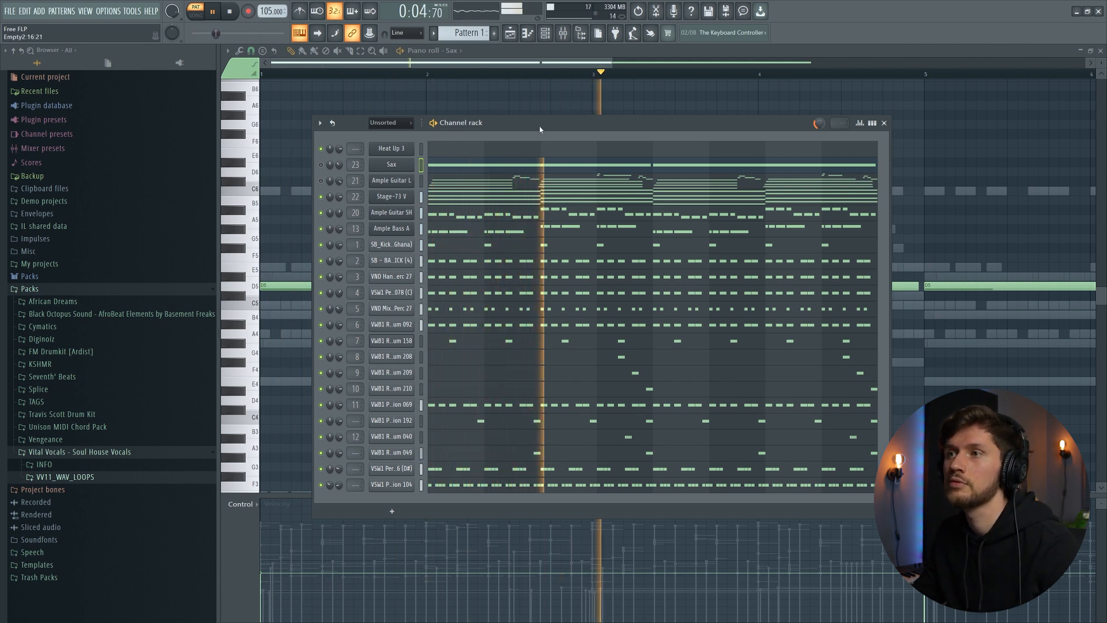
# - Open the piano roll for the VSW1 Percussion 078 channel from the channel rack
pyautogui.moveTo(539, 125); pyautogui.dragTo(523, 113)
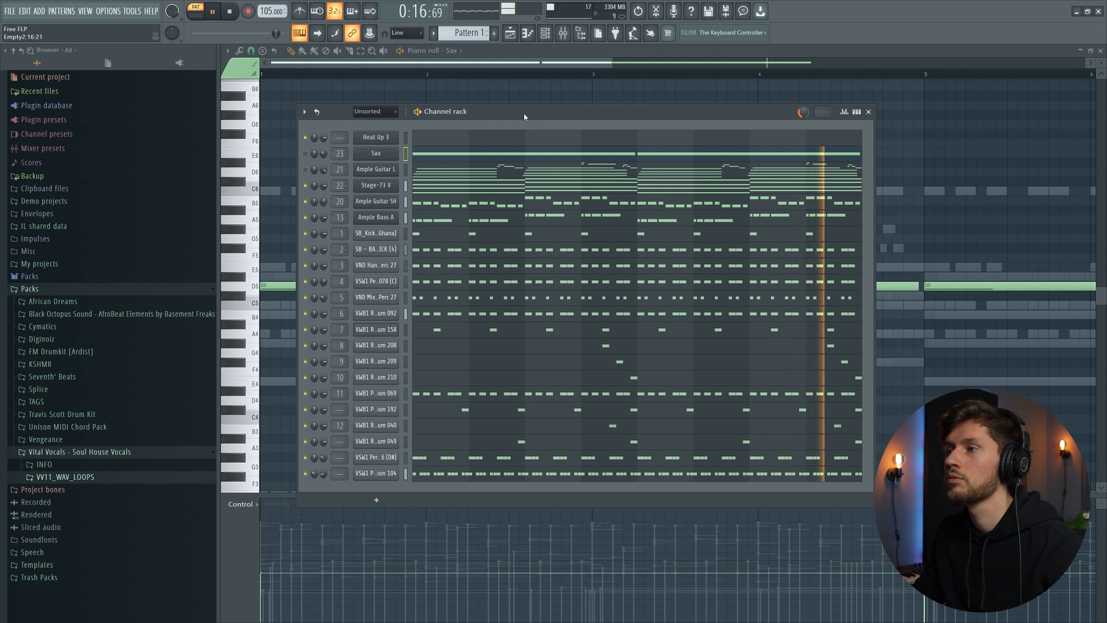
pyautogui.press('space')
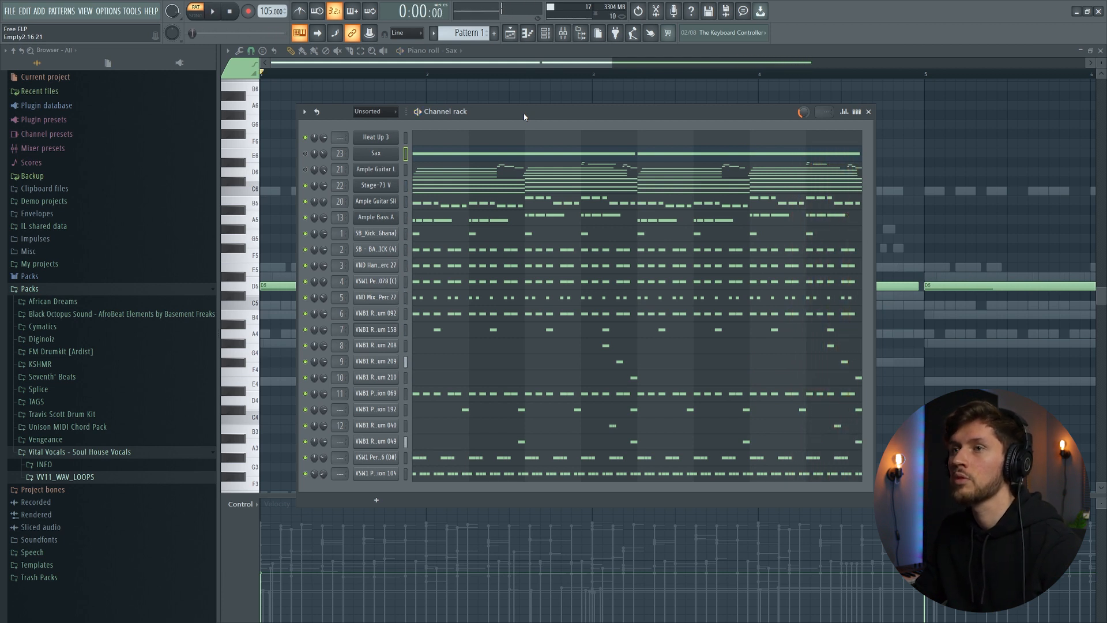
pyautogui.click(442, 252)
pyautogui.press('F6')
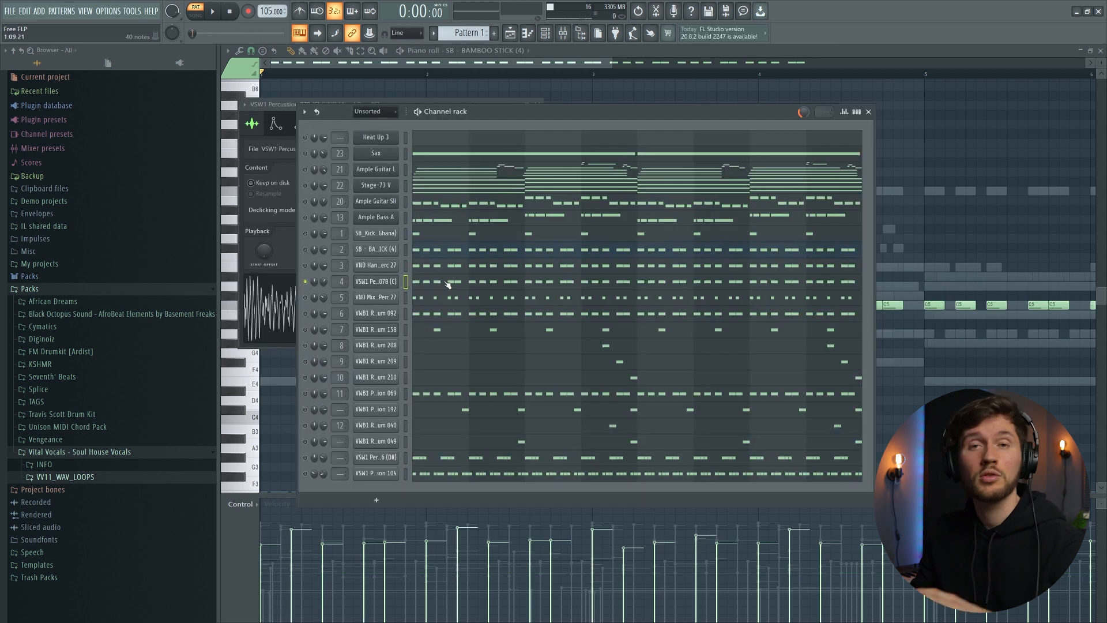
pyautogui.click(452, 279)
pyautogui.scroll(-2, 448, 223)
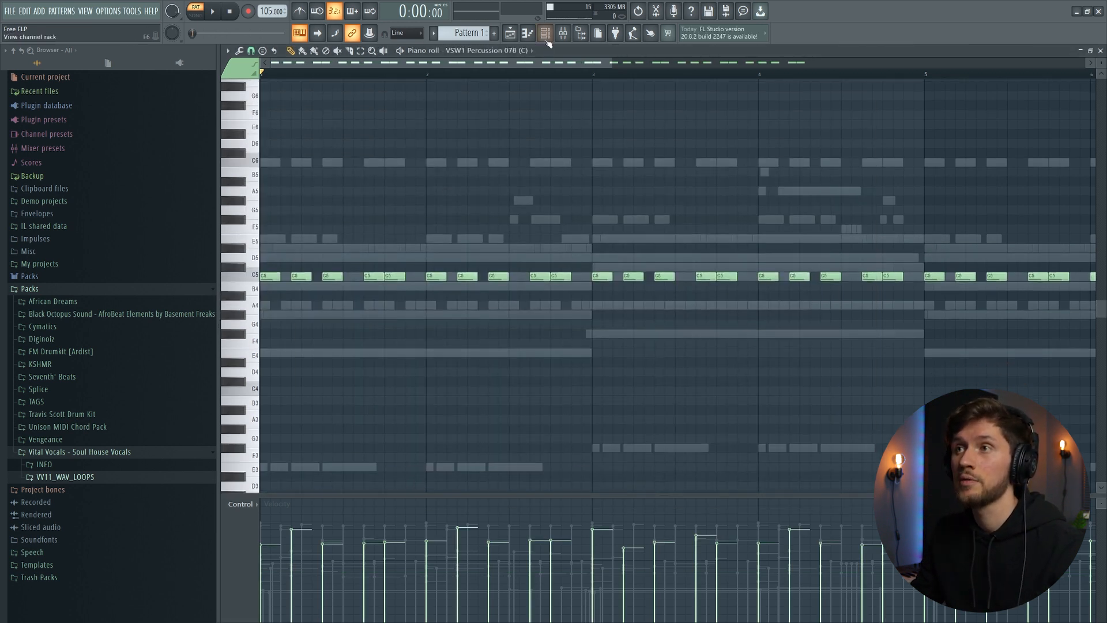
# - Inspect the VSW1 Percussion 078 sample settings, then reopen its notes in the piano roll
pyautogui.press('F6')
pyautogui.click(376, 282)
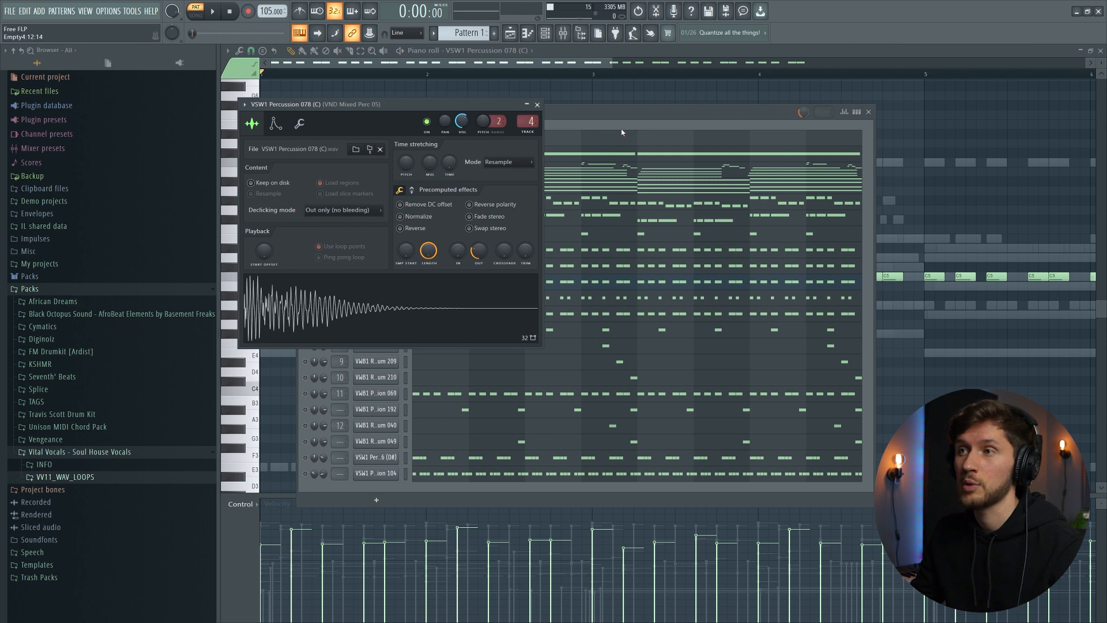
pyautogui.click(621, 130)
pyautogui.click(441, 282)
pyautogui.click(441, 283)
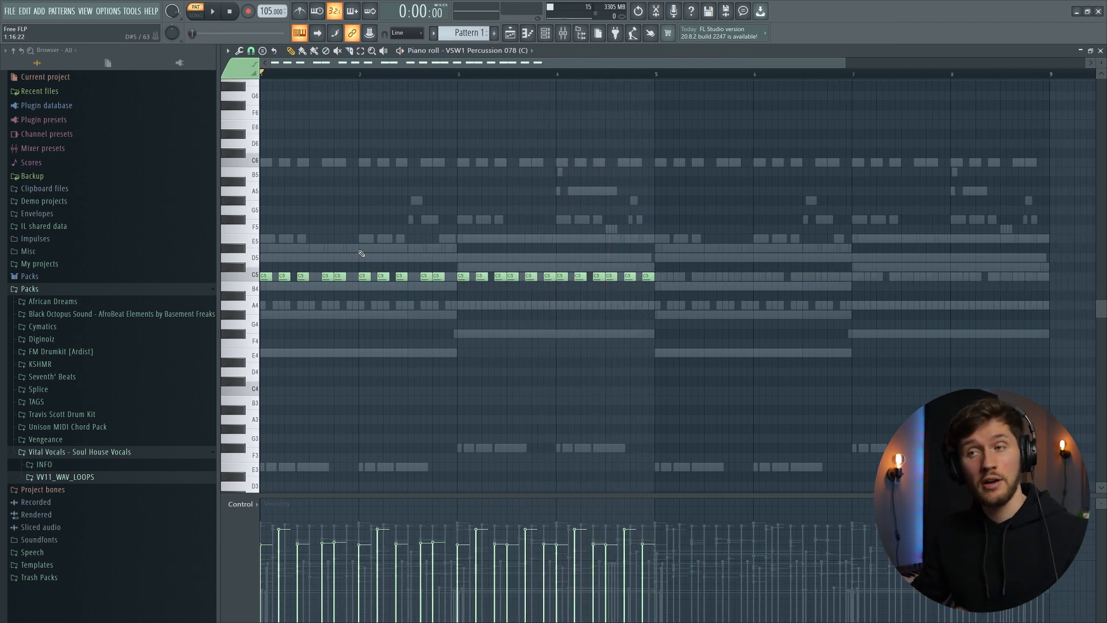
# - Play the percussion pattern while trying out and removing an extra note near bar 4
pyautogui.moveTo(448, 268); pyautogui.dragTo(259, 281)
pyautogui.moveTo(671, 271); pyautogui.dragTo(459, 286)
pyautogui.press('space')
pyautogui.click(561, 222)
pyautogui.rightClick(564, 221)
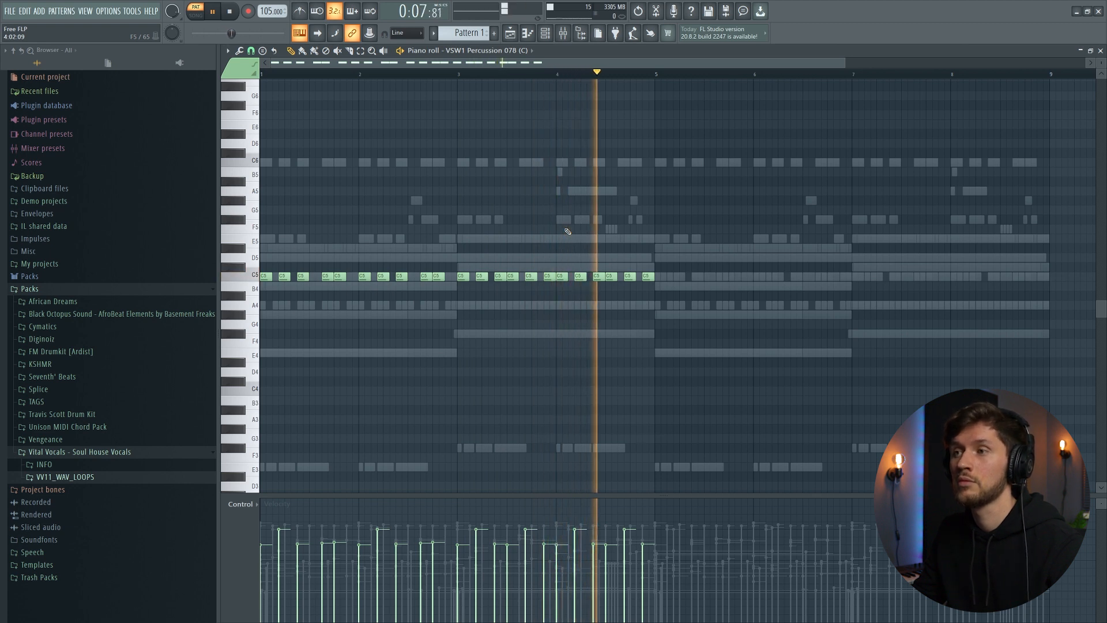
pyautogui.press('space')
# - Delete the VSW1 Percussion 078 note at the start of bar 3
pyautogui.moveTo(460, 81)
pyautogui.mouseDown()
pyautogui.moveTo(654, 80)
pyautogui.moveTo(258, 91)
pyautogui.moveTo(458, 80)
pyautogui.mouseUp()
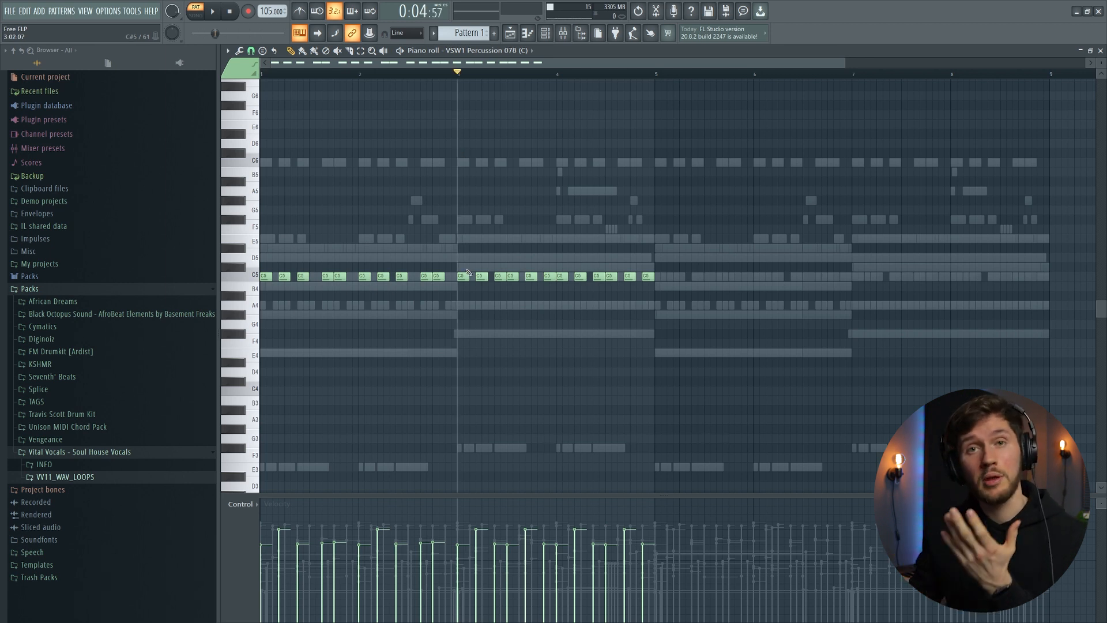
pyautogui.moveTo(459, 265); pyautogui.dragTo(701, 296)
pyautogui.rightClick(463, 276)
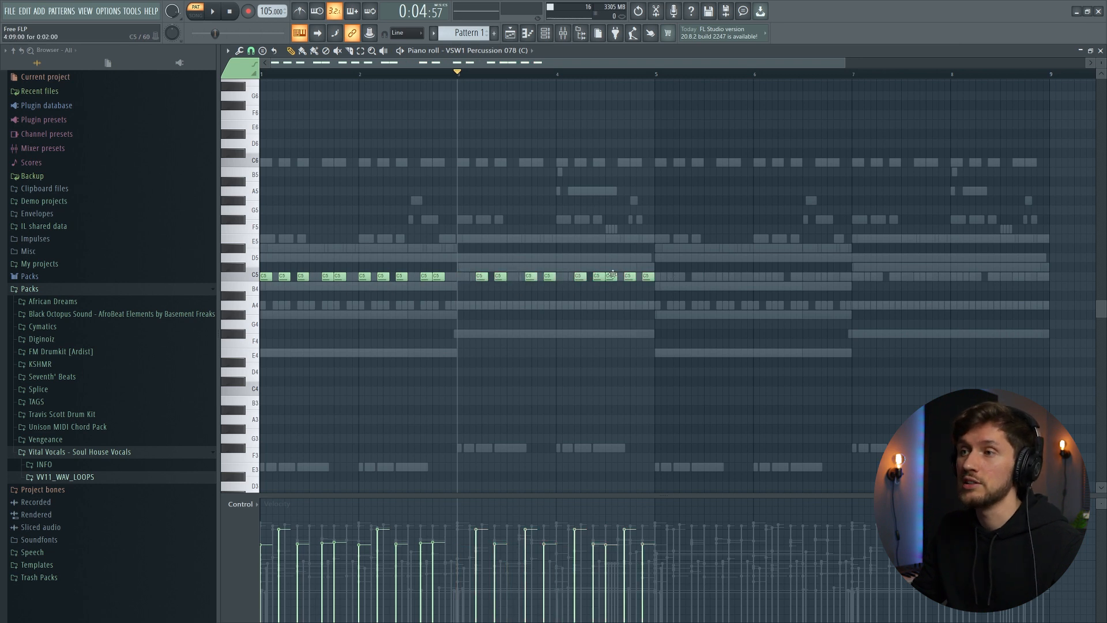
# - Play the pattern back to hear the edit and return to the channel rack
pyautogui.press('space')
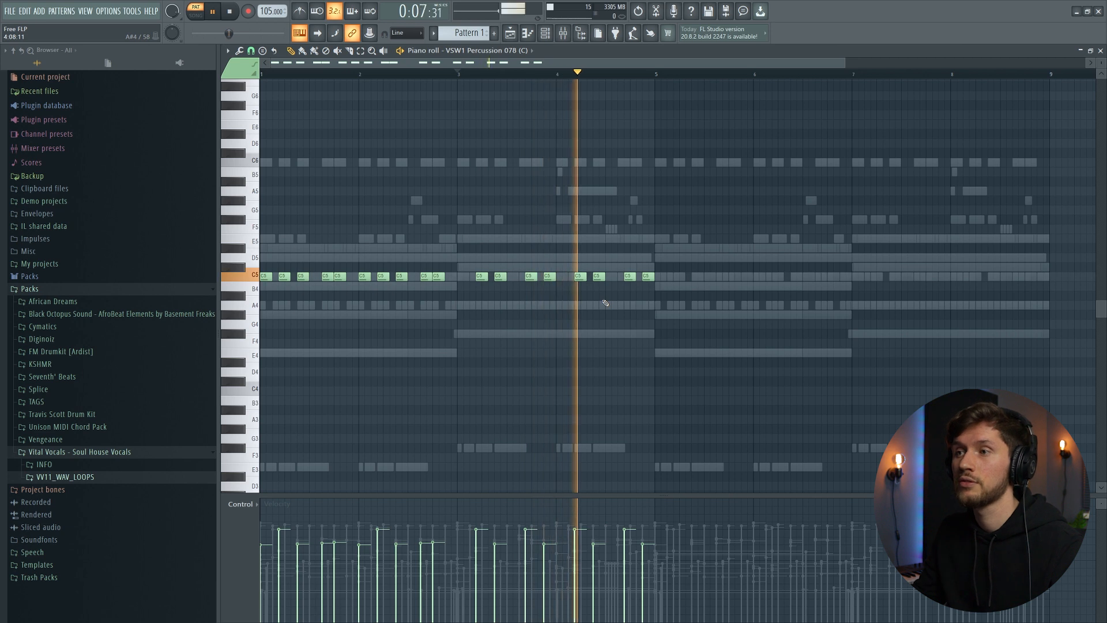
pyautogui.press('space')
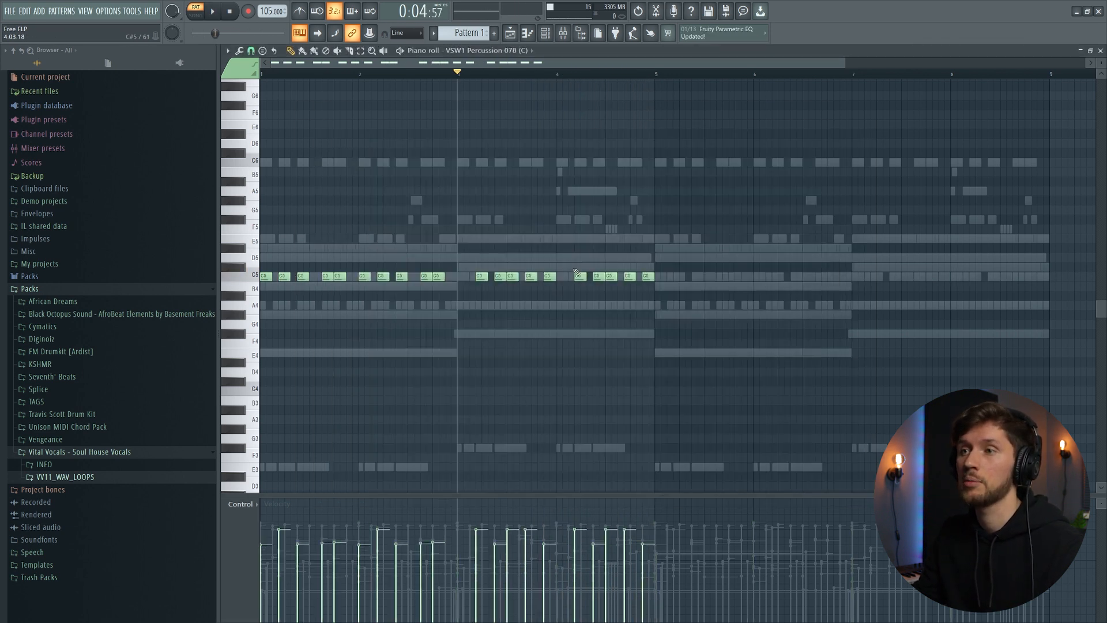
pyautogui.press('space')
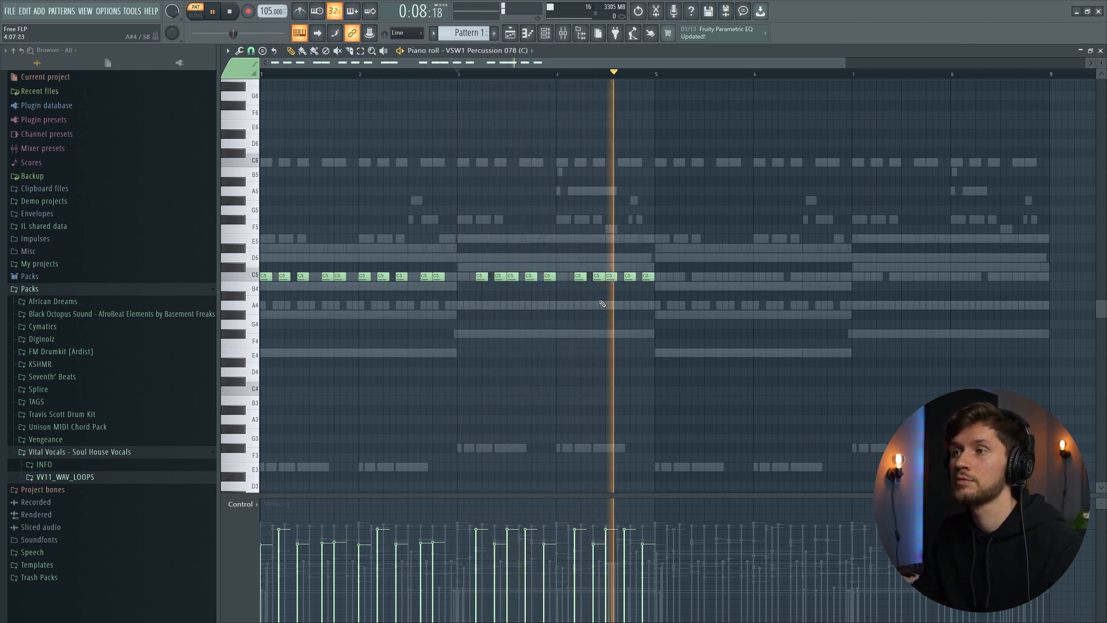
pyautogui.press('space')
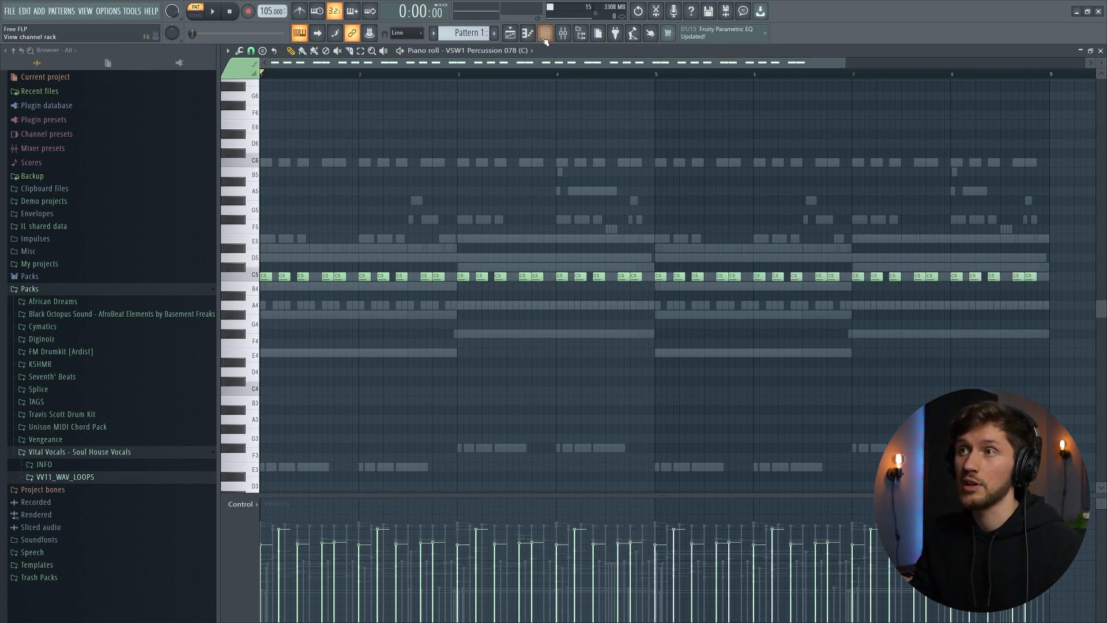
pyautogui.click(545, 33)
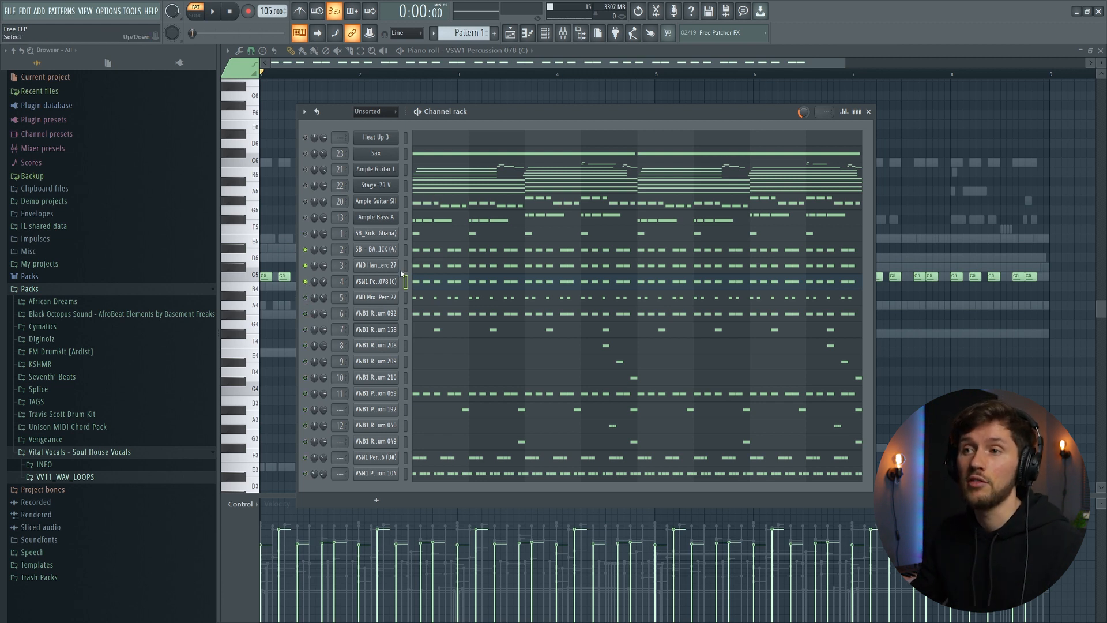
pyautogui.press('space')
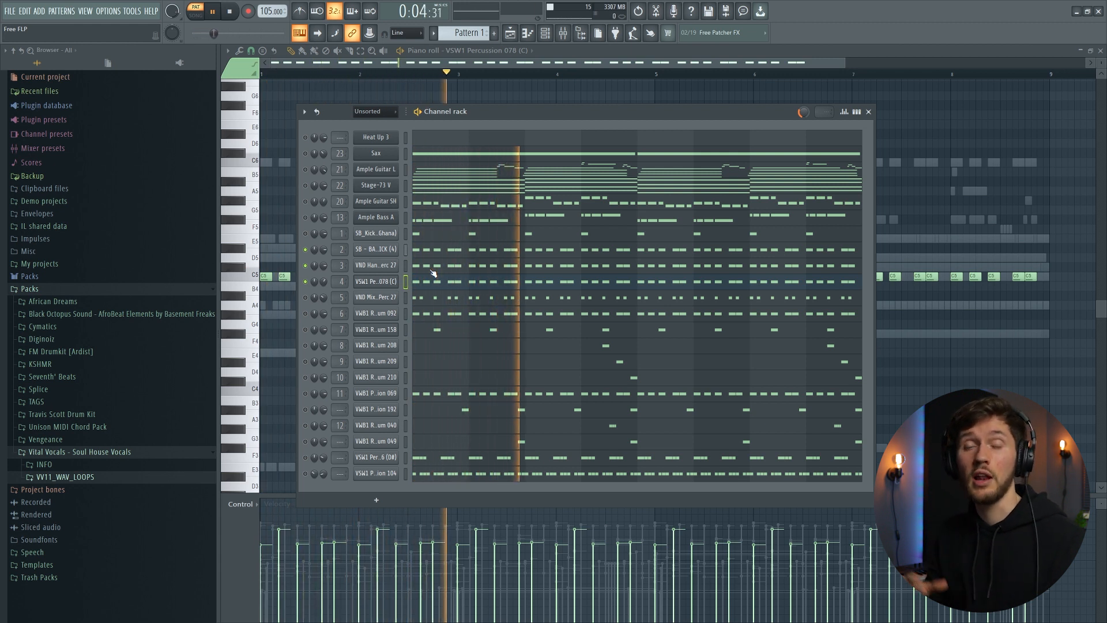
pyautogui.press('space')
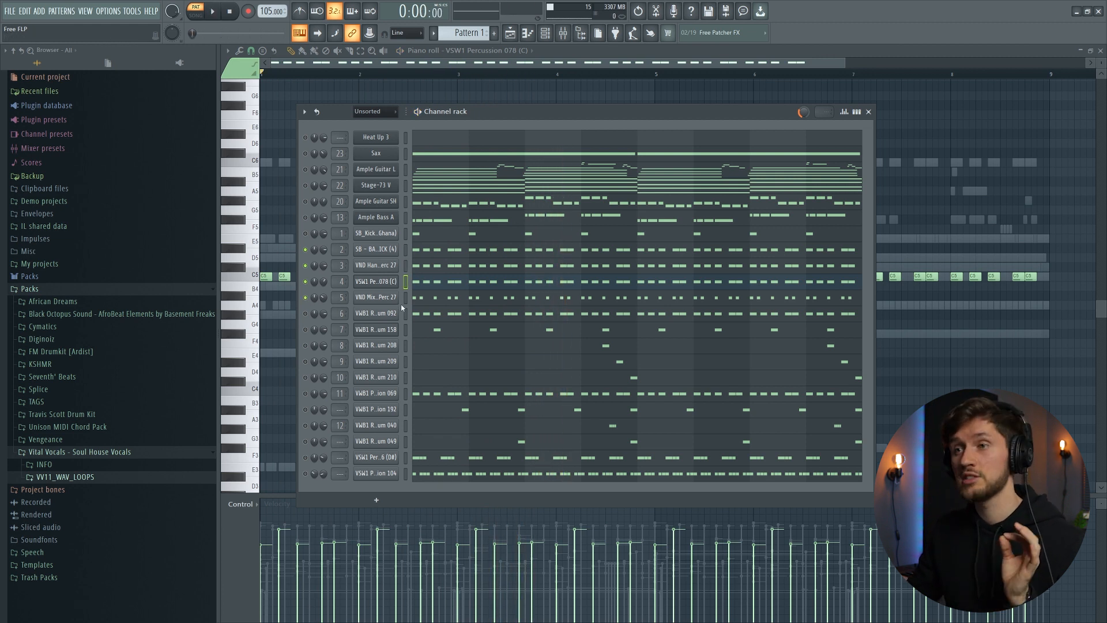
# - Inspect the VND Mixed Perc 27 sample settings and play the pattern
pyautogui.click(395, 300)
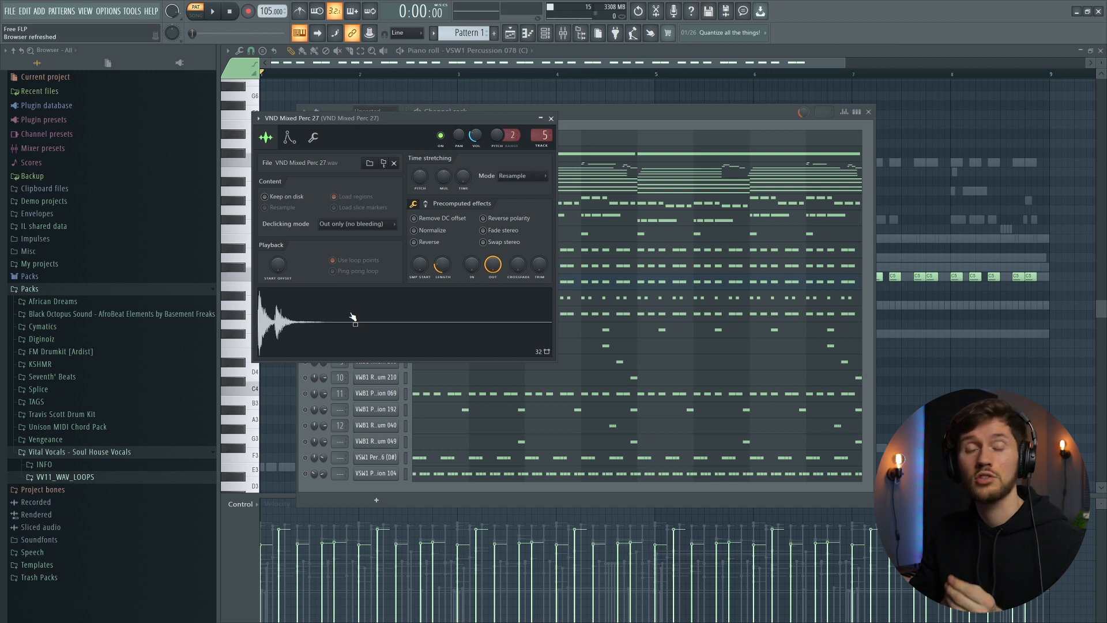
pyautogui.click(597, 116)
pyautogui.press('space')
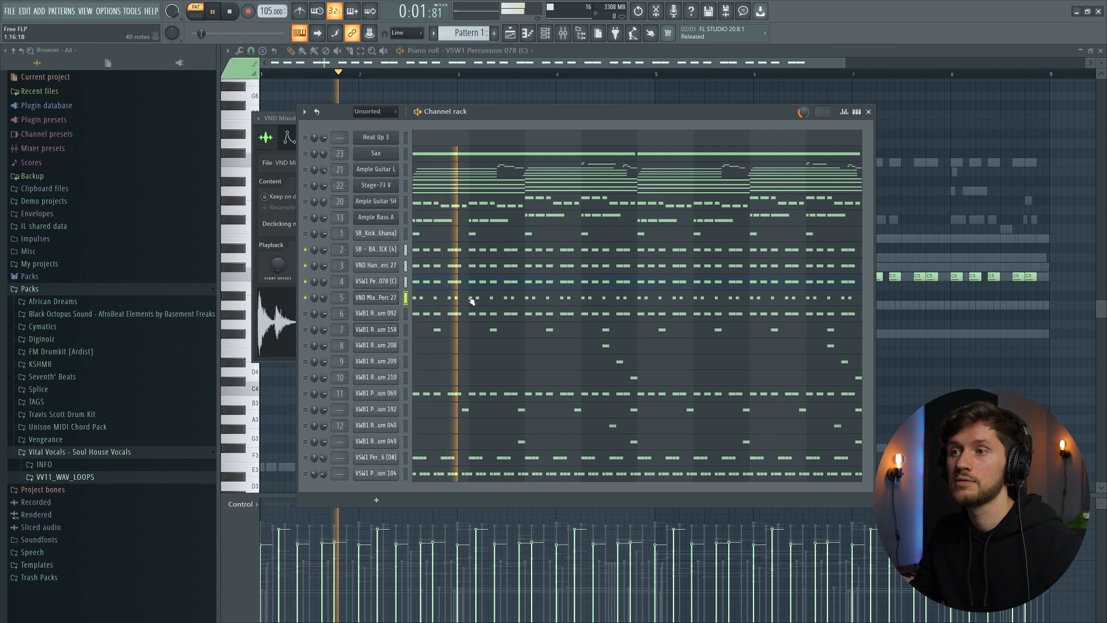
# - Open the VND Mixed Perc 27 piano roll, zoom in, and listen to its pattern
pyautogui.click(472, 301)
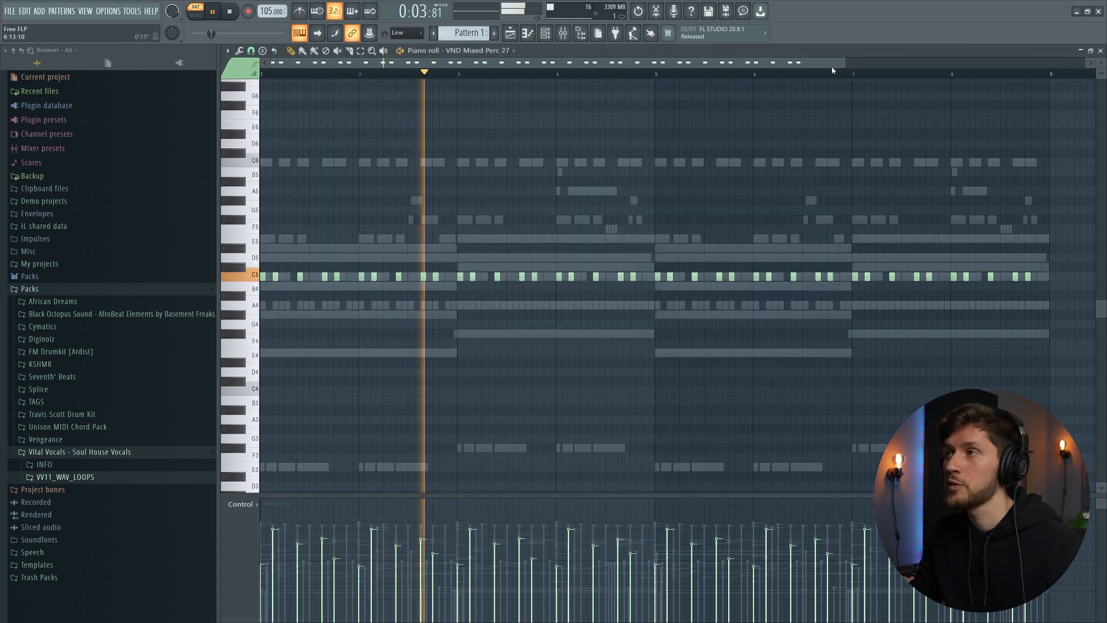
pyautogui.moveTo(844, 63); pyautogui.dragTo(798, 74)
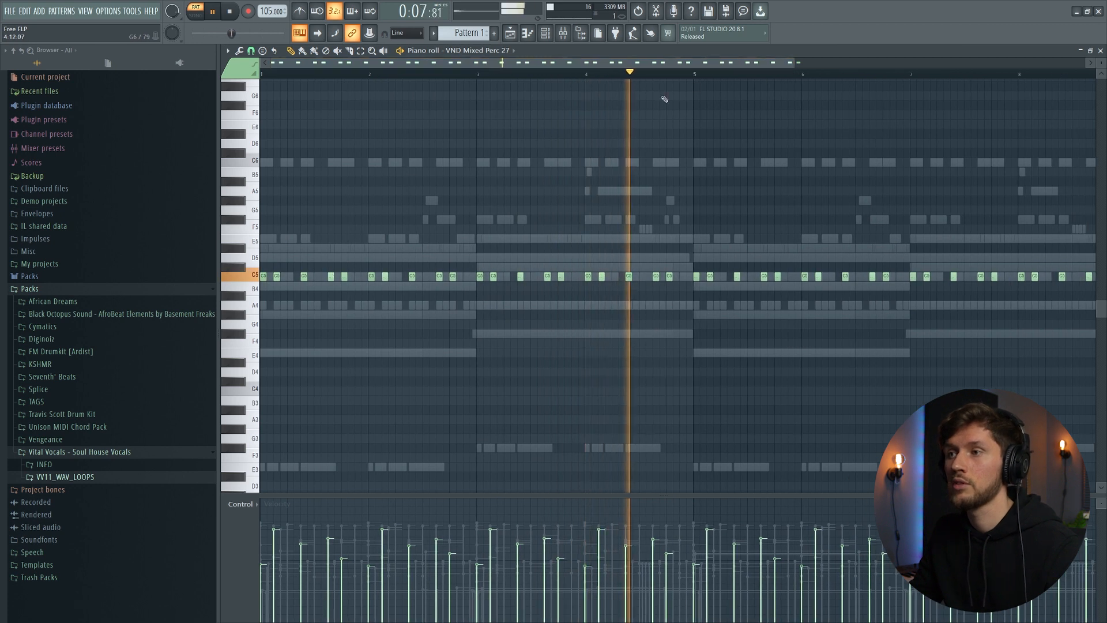
pyautogui.press('space')
pyautogui.click(545, 33)
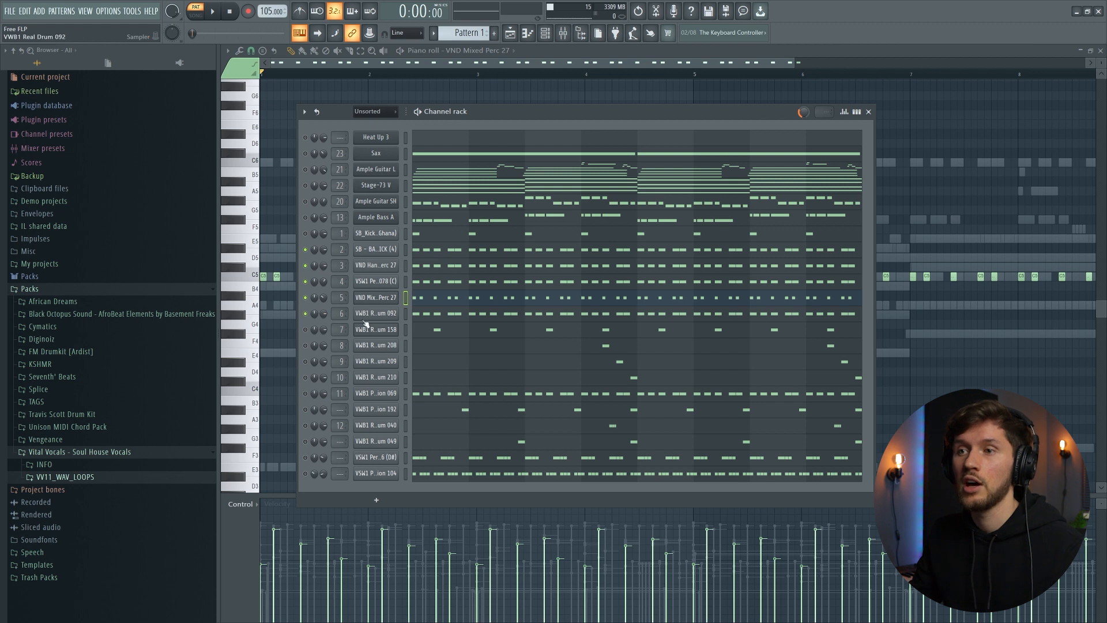
# - Inspect the VWB1 Real Drum 092 sample settings and play the pattern
pyautogui.click(375, 314)
pyautogui.click(611, 115)
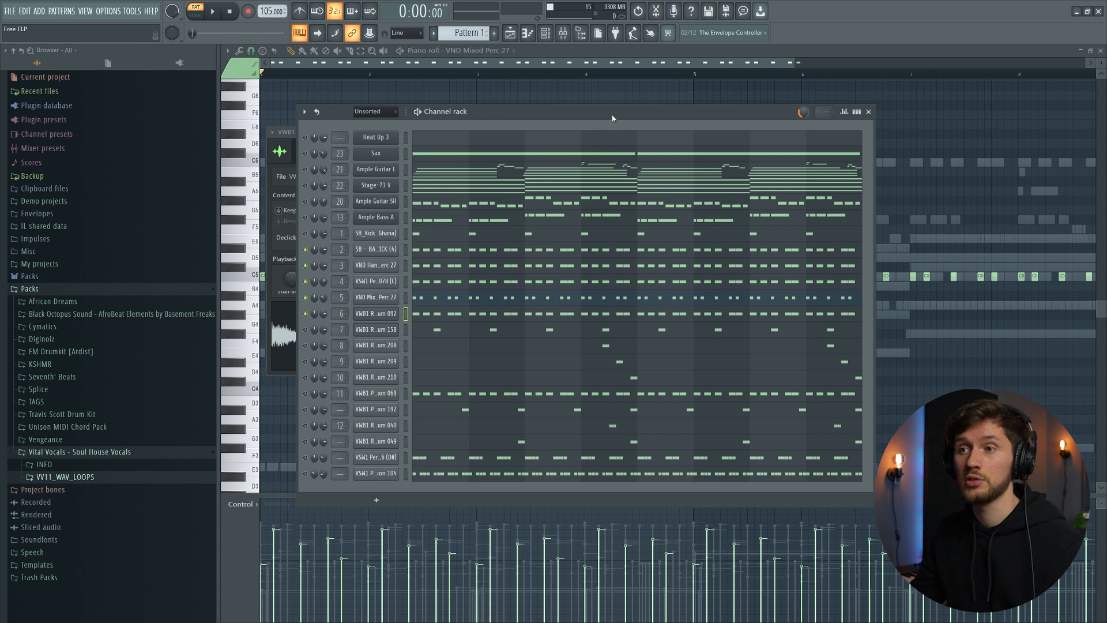
pyautogui.click(374, 313)
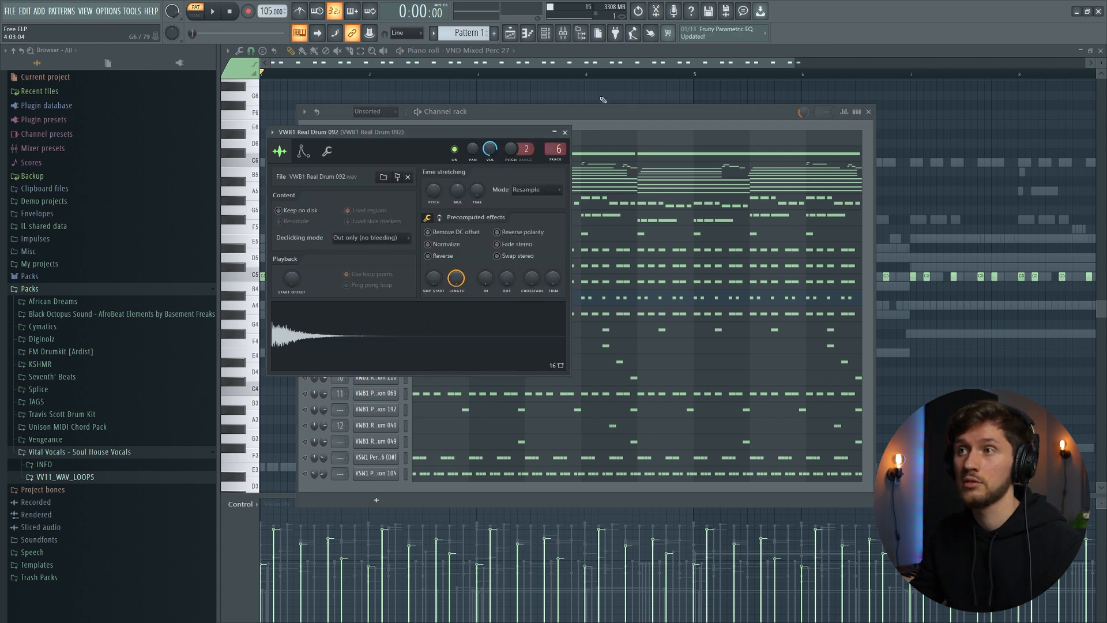
pyautogui.click(612, 116)
pyautogui.press('space')
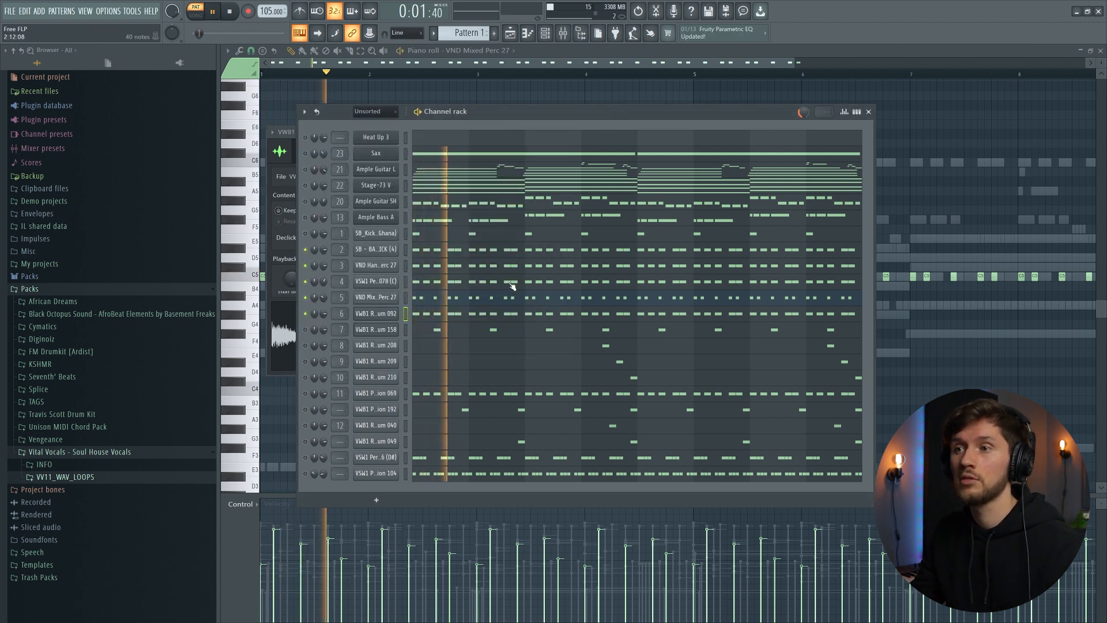
# - Try moving all VWB1 Real Drum 092 notes down to C5 and listen to the result
pyautogui.click(475, 314)
pyautogui.hotkey('ctrl', 'a')
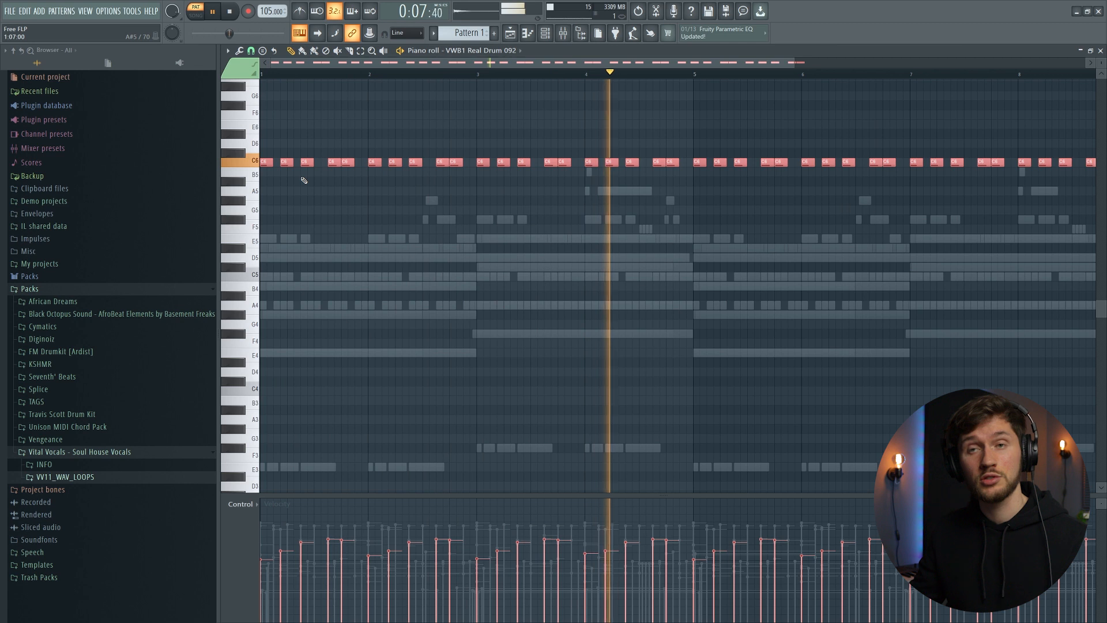
pyautogui.press('space')
pyautogui.press('Down')
pyautogui.press('Down')
pyautogui.press('Down')
pyautogui.press('Down')
pyautogui.press('Down')
pyautogui.press('Down')
pyautogui.press('Down')
pyautogui.press('Down')
pyautogui.press('Down')
pyautogui.press('Down')
pyautogui.press('Down')
pyautogui.press('Down')
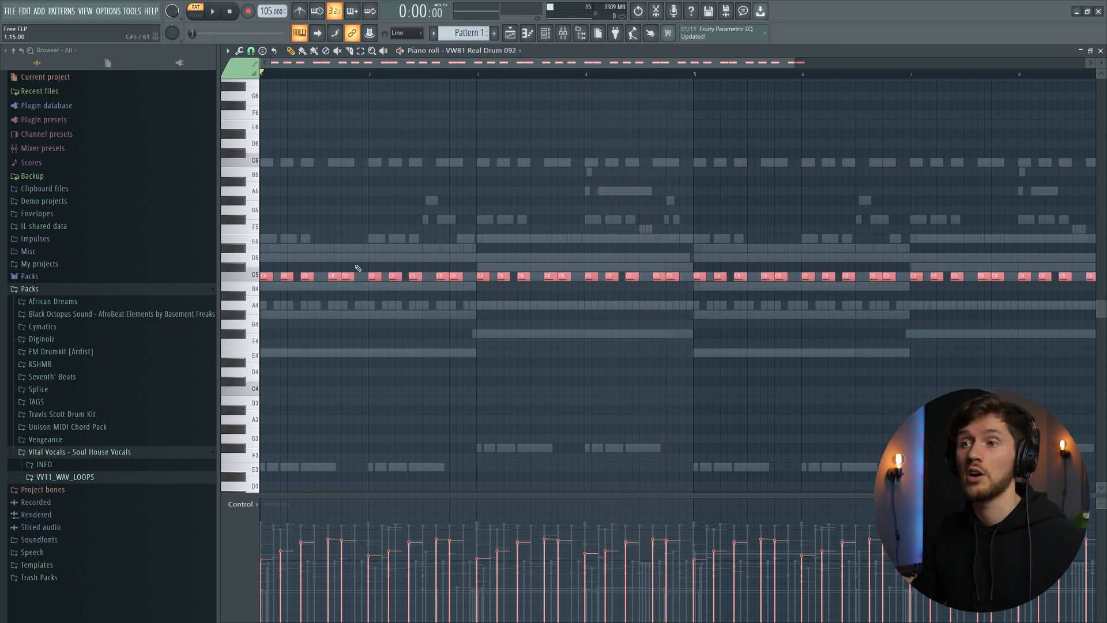
pyautogui.press('space')
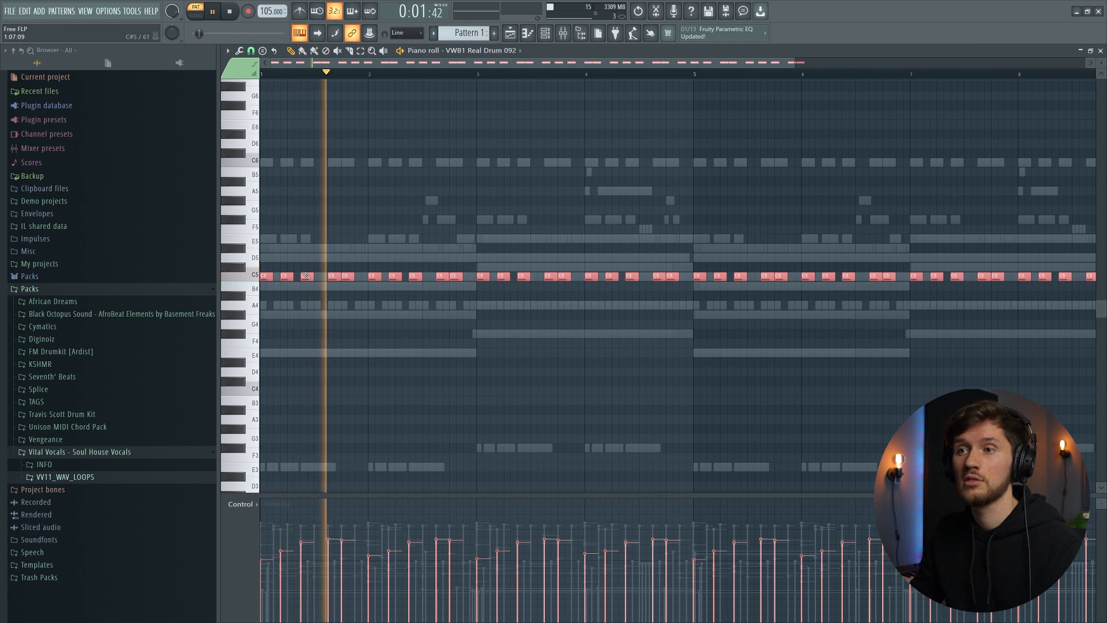
# - Move all VWB1 Real Drum 092 notes back up to C6
pyautogui.press('space')
pyautogui.press('Up')
pyautogui.press('Up')
pyautogui.press('Up')
pyautogui.press('Up')
pyautogui.press('Up')
pyautogui.press('Up')
pyautogui.press('Up')
pyautogui.press('Up')
pyautogui.press('Up')
pyautogui.press('Up')
pyautogui.press('Up')
pyautogui.press('Up')
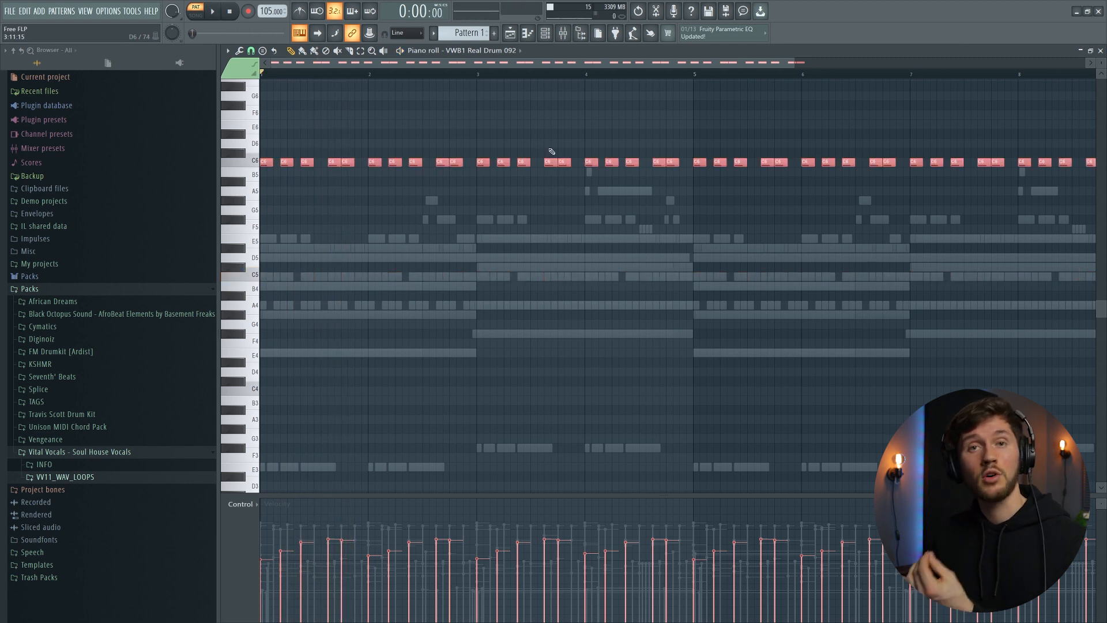
# - Inspect the VWB1 Real Drum 158 sample and open its notes in the piano roll
pyautogui.press('F6')
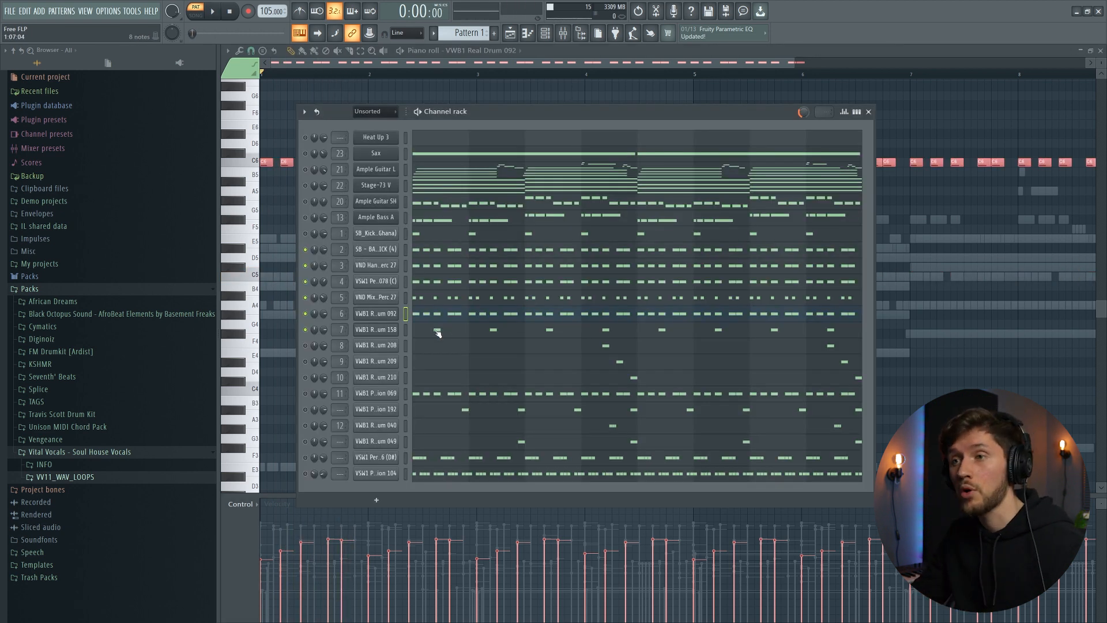
pyautogui.click(376, 329)
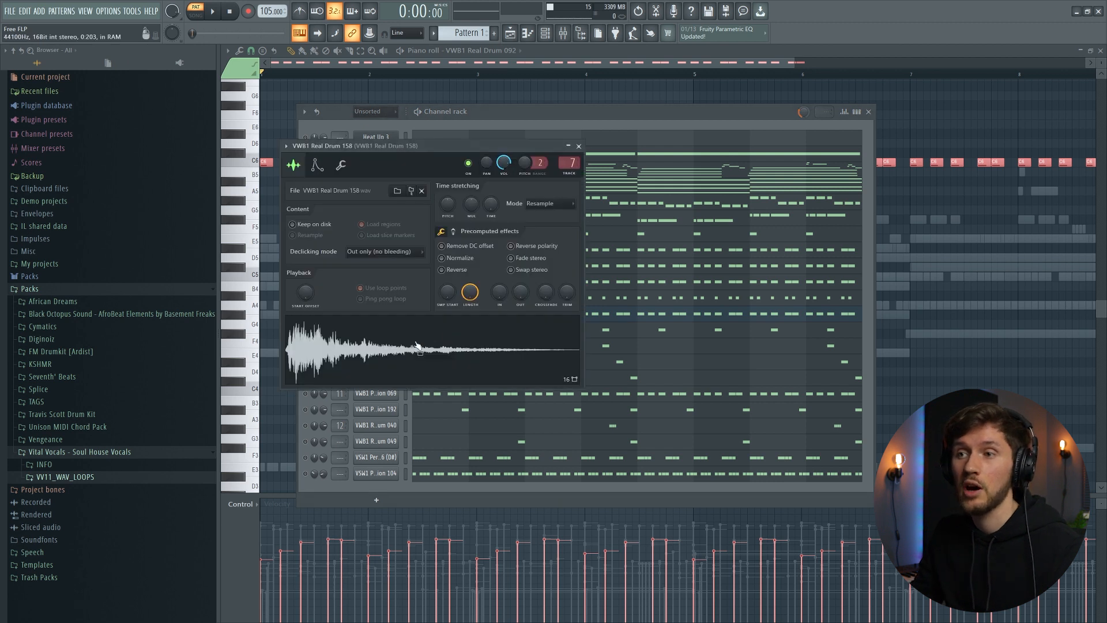
pyautogui.click(456, 313)
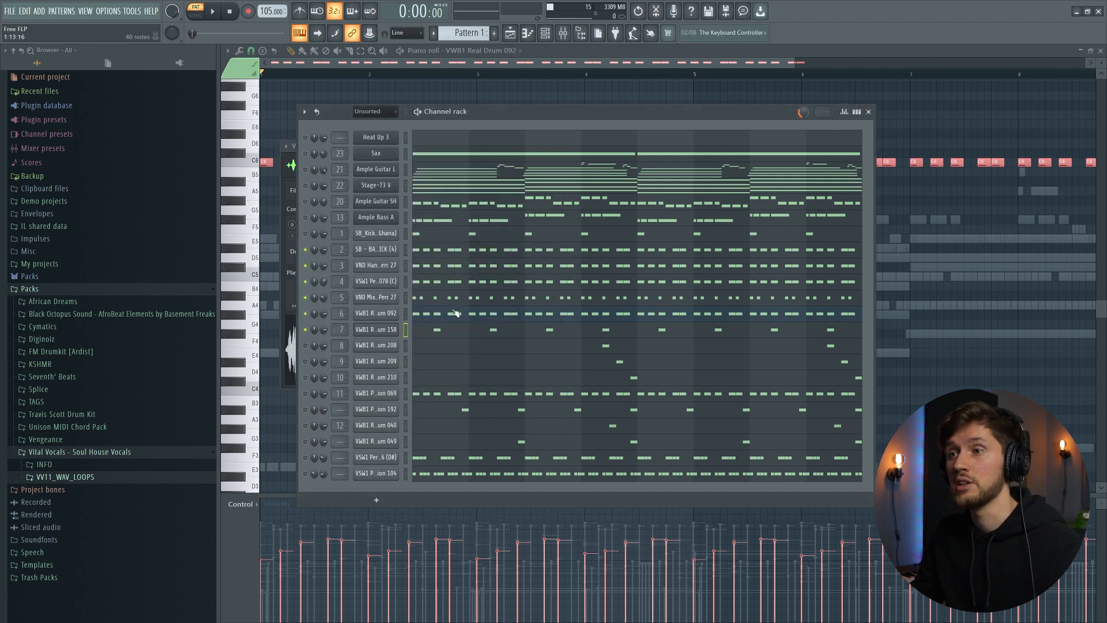
pyautogui.press('space')
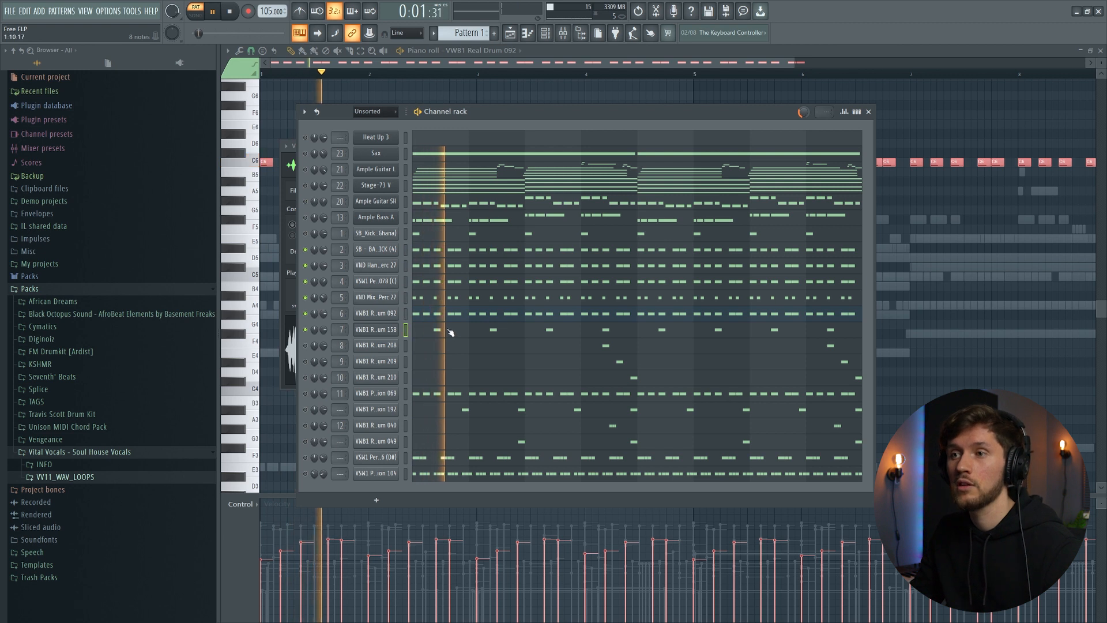
pyautogui.click(450, 332)
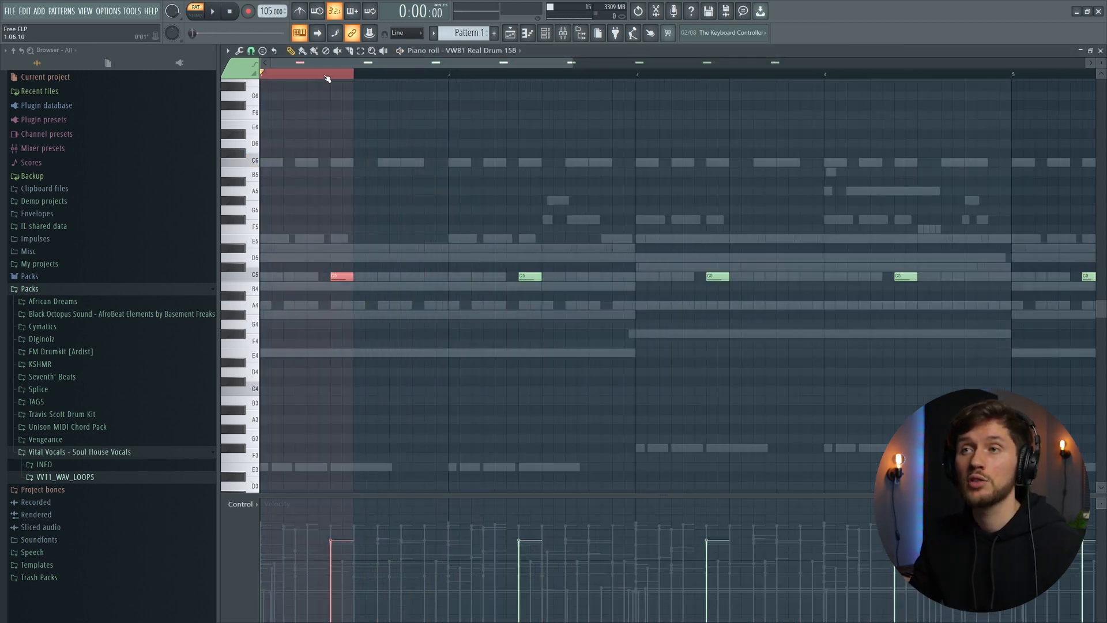
# - Select all VWB1 Real Drum 158 notes and play the pattern at a wider piano roll zoom
pyautogui.moveTo(339, 76)
pyautogui.mouseDown()
pyautogui.moveTo(262, 78)
pyautogui.moveTo(449, 79)
pyautogui.moveTo(356, 79)
pyautogui.mouseUp()
pyautogui.hotkey('ctrl', 'a')
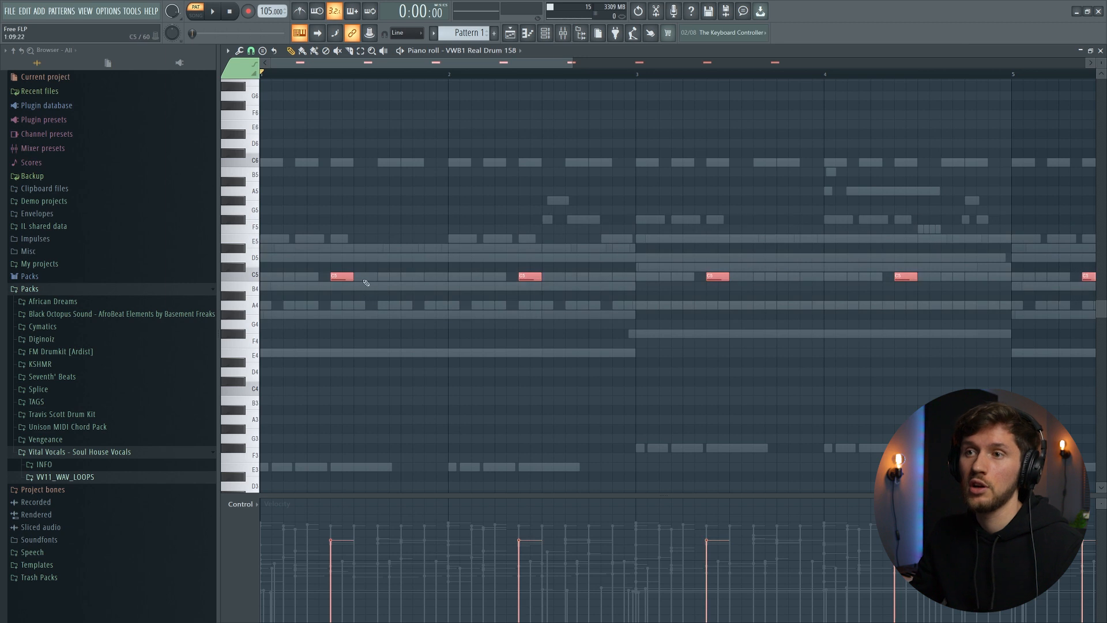
pyautogui.hscroll(3, 545, 68)
pyautogui.hscroll(-3, 544, 68)
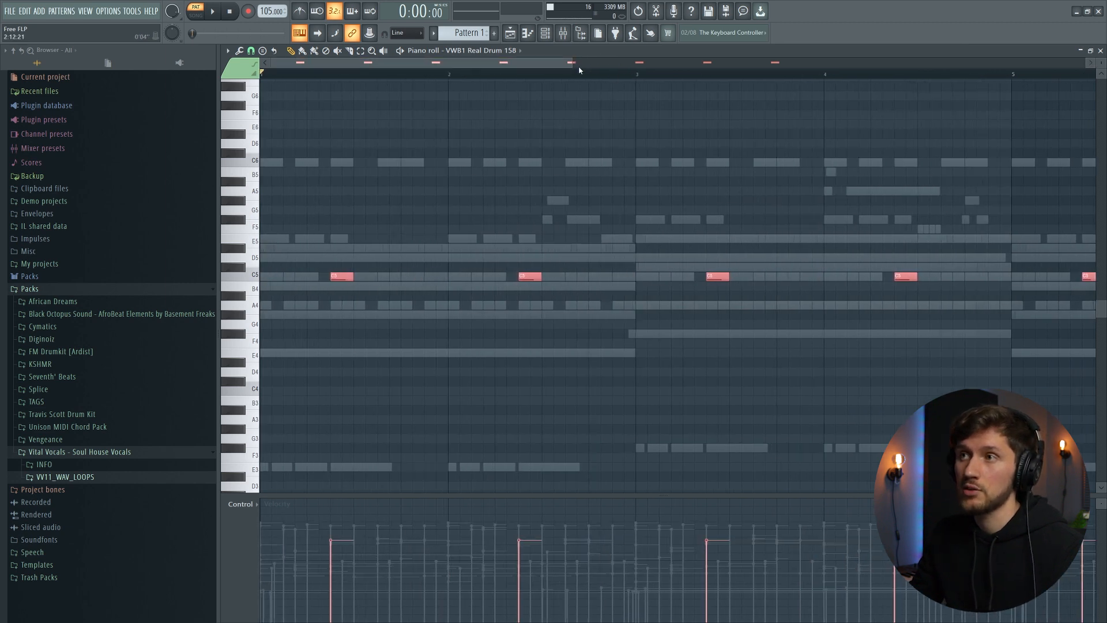
pyautogui.moveTo(574, 62); pyautogui.dragTo(758, 62)
pyautogui.press('space')
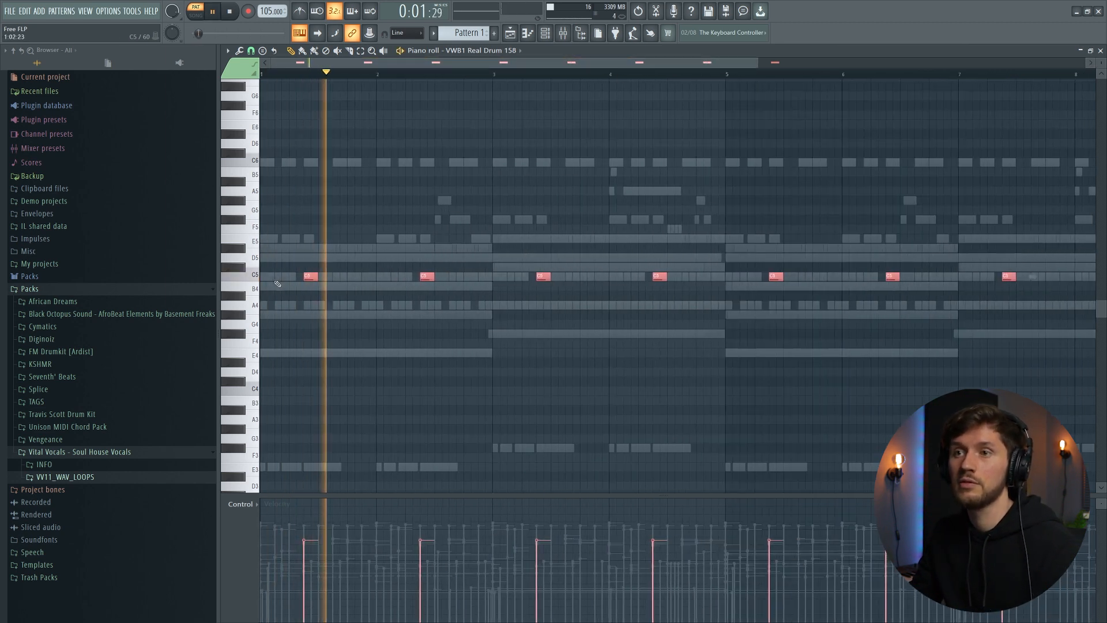
pyautogui.press('space')
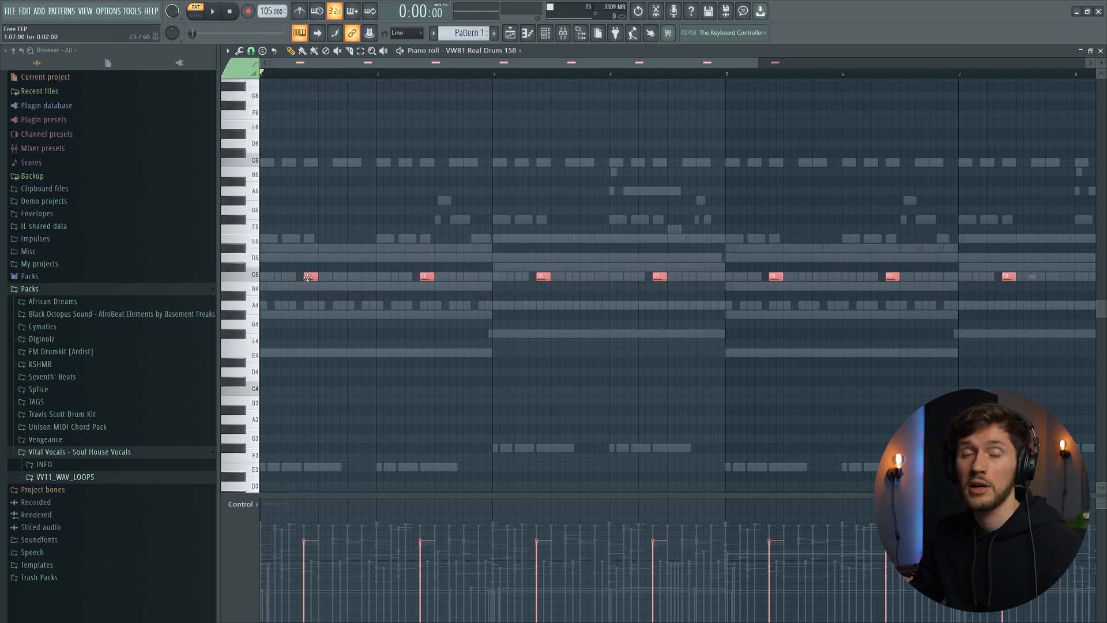
# - Try shifting all VWB1 Real Drum 158 notes later in time, listen, and move them back to their original positions
pyautogui.moveTo(308, 276); pyautogui.dragTo(365, 272)
pyautogui.press('space')
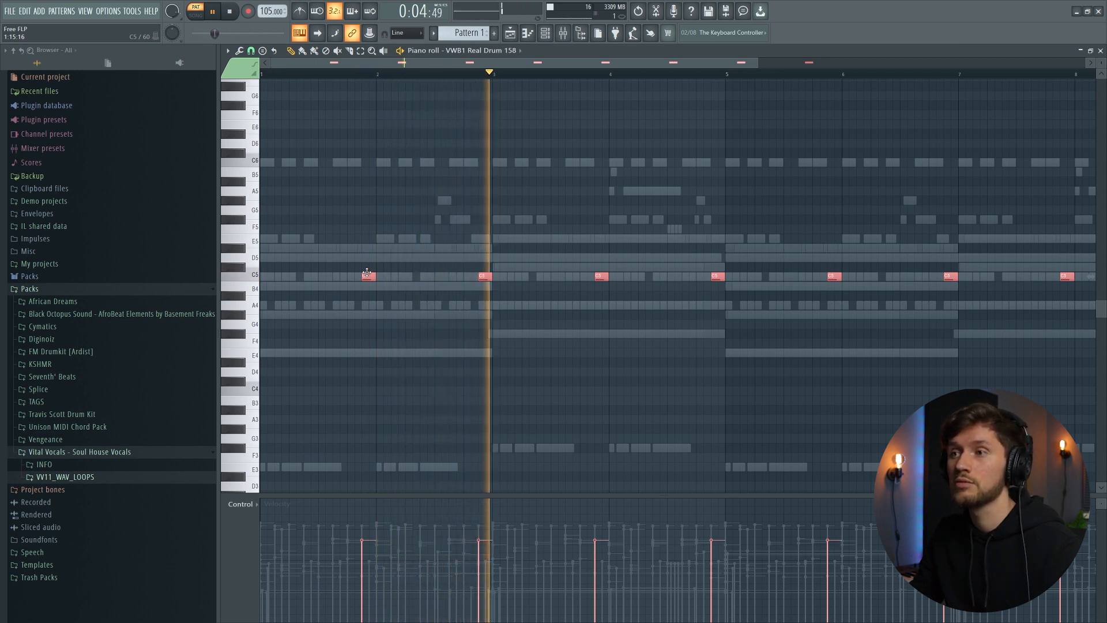
pyautogui.press('space')
pyautogui.moveTo(366, 273); pyautogui.dragTo(308, 271)
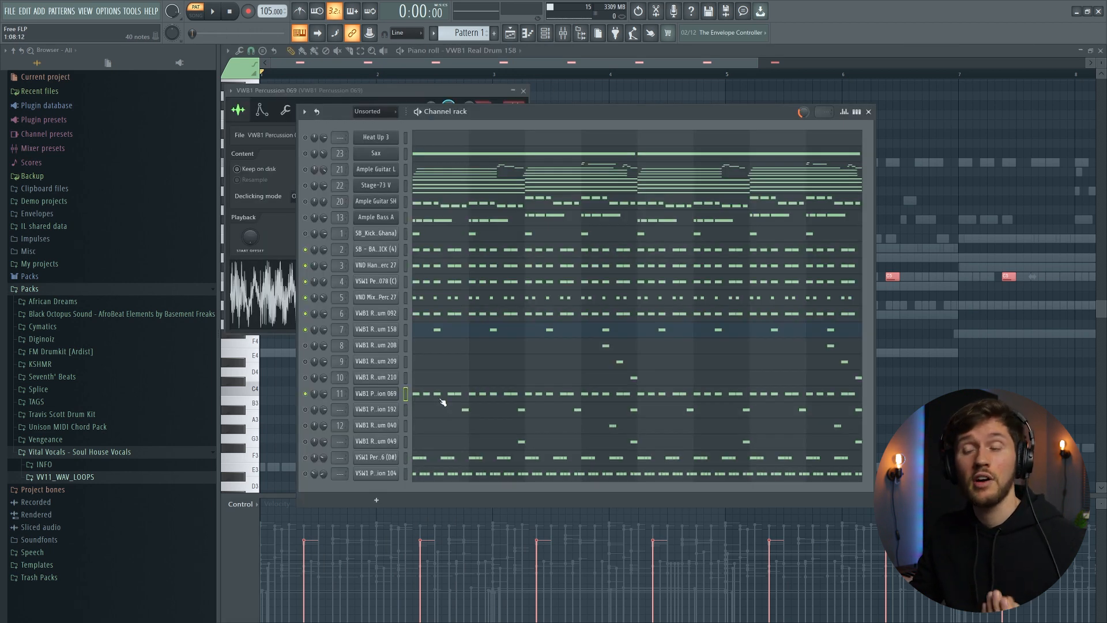
# - Inspect the VWB1 Percussion 069 sample, open its notes in the piano roll and play the pattern
pyautogui.click(380, 394)
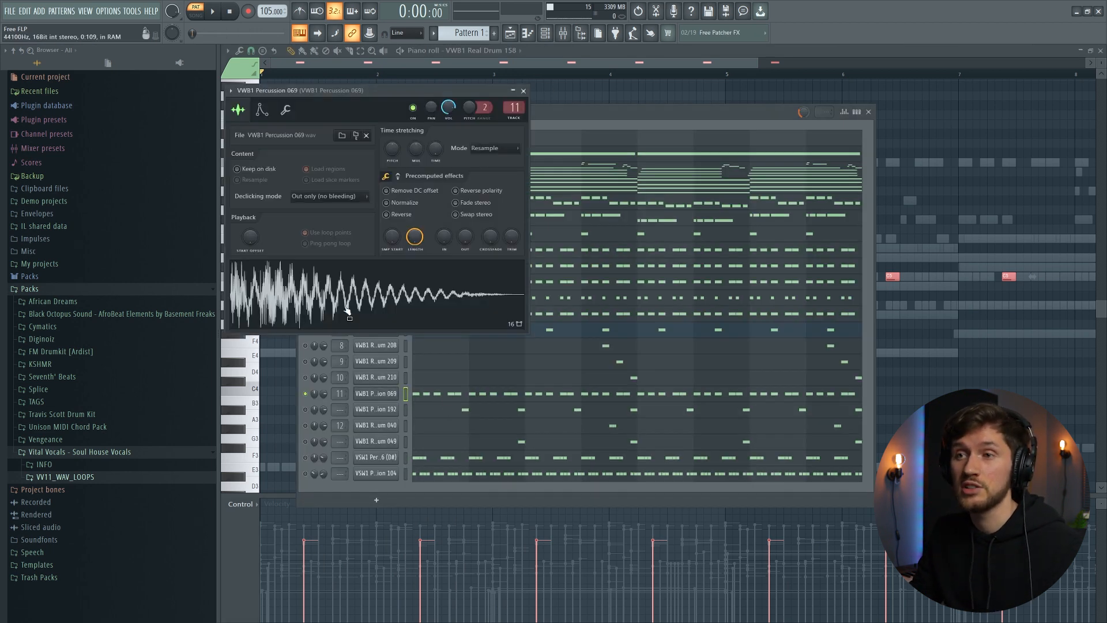
pyautogui.click(491, 397)
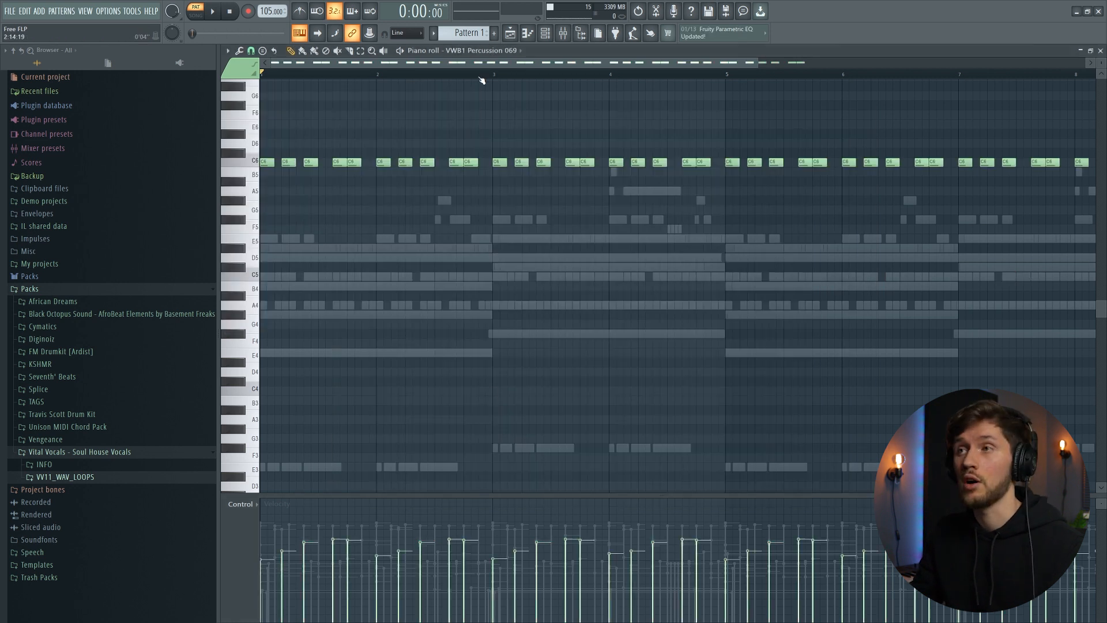
pyautogui.press('space')
pyautogui.press('F6')
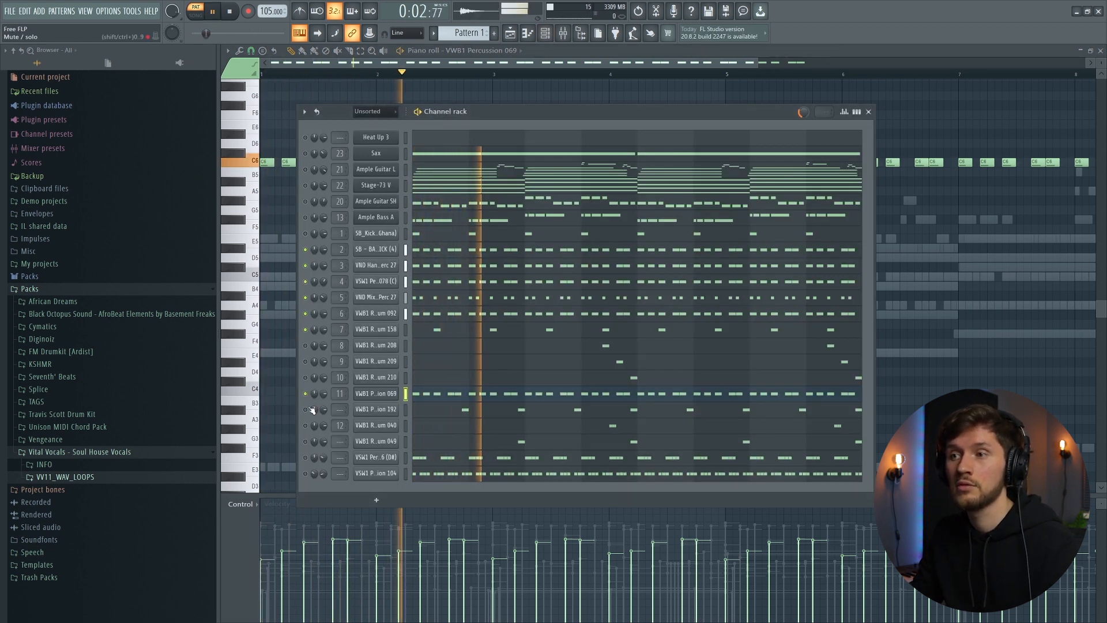
pyautogui.press('space')
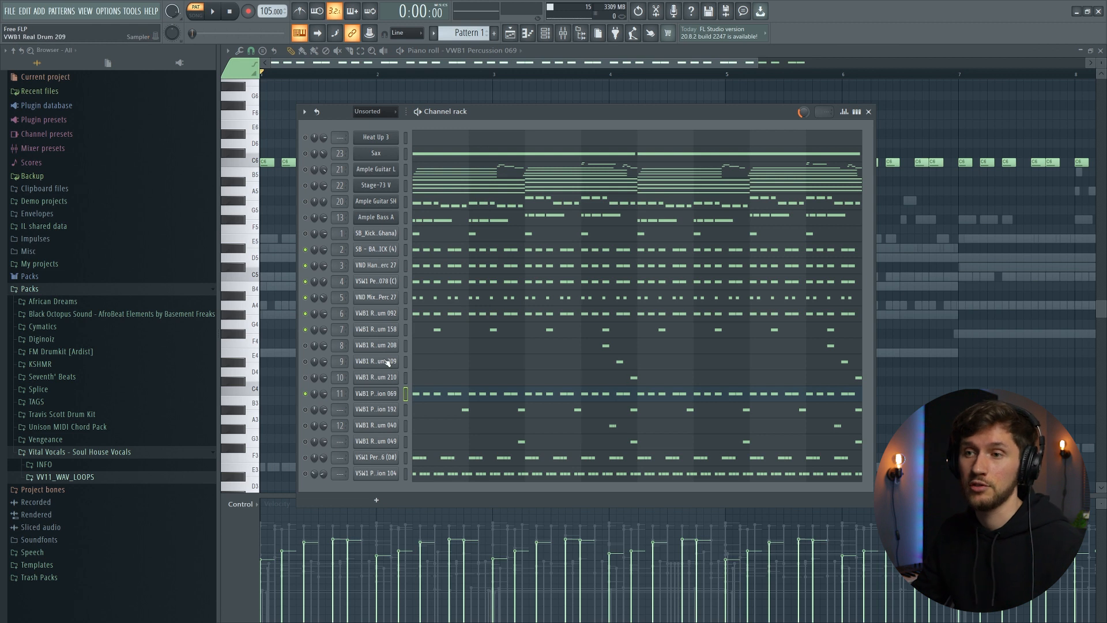
# - Inspect the VWB1 Percussion 192 sample and open its notes in the piano roll
pyautogui.click(376, 409)
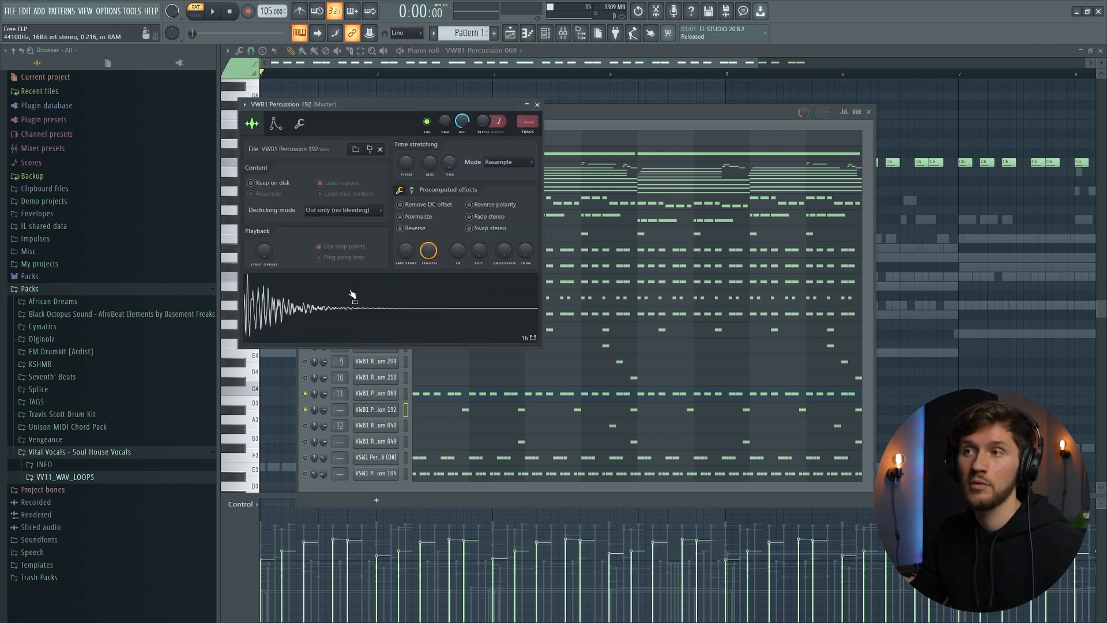
pyautogui.press('F7')
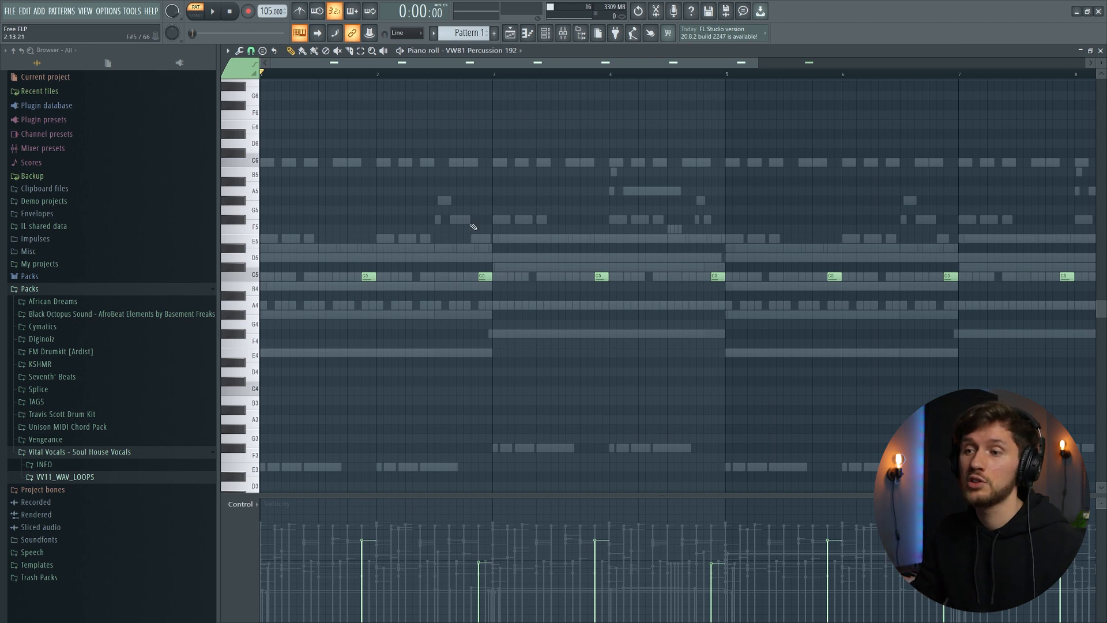
pyautogui.press('F6')
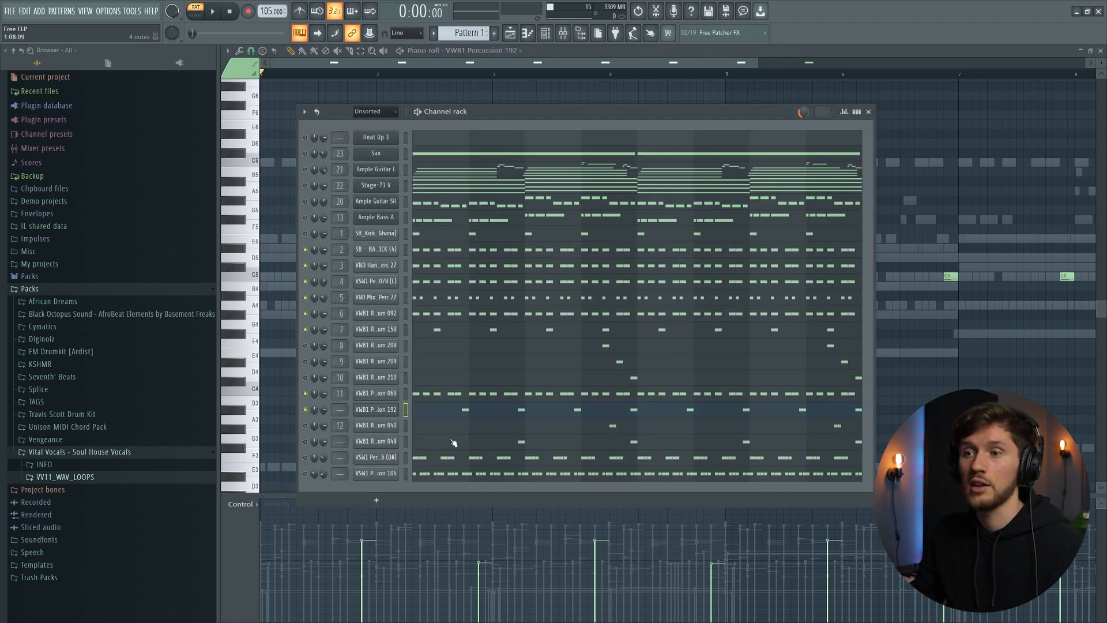
pyautogui.press('F6')
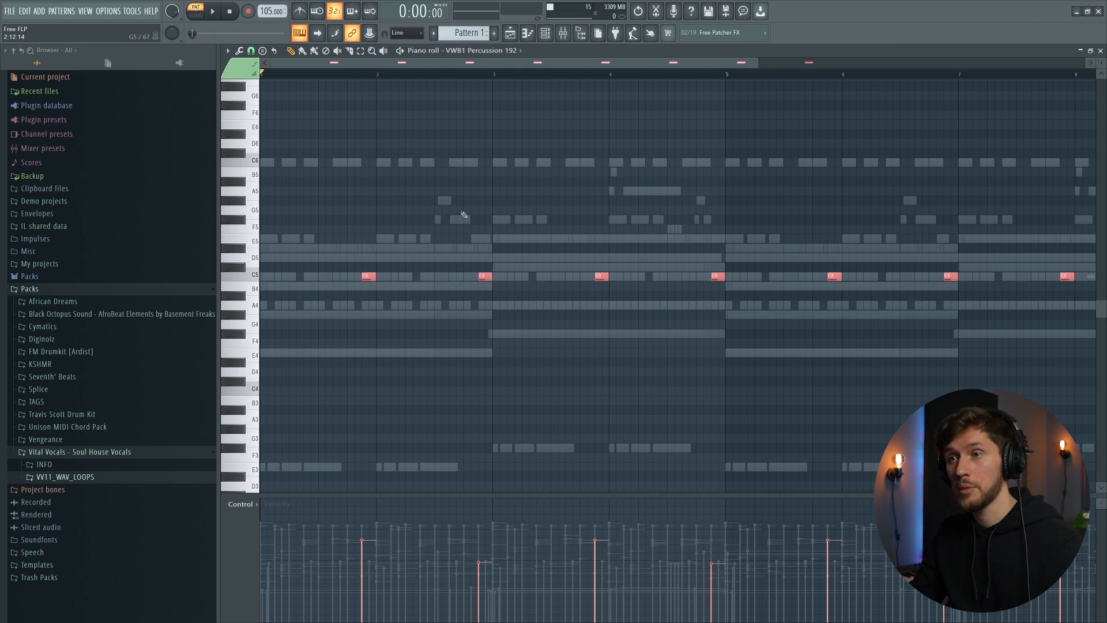
# - Try duplicating all VWB1 Percussion 192 notes slightly earlier, listen, and delete the copies
pyautogui.moveTo(365, 277); pyautogui.dragTo(310, 276)
pyautogui.press('space')
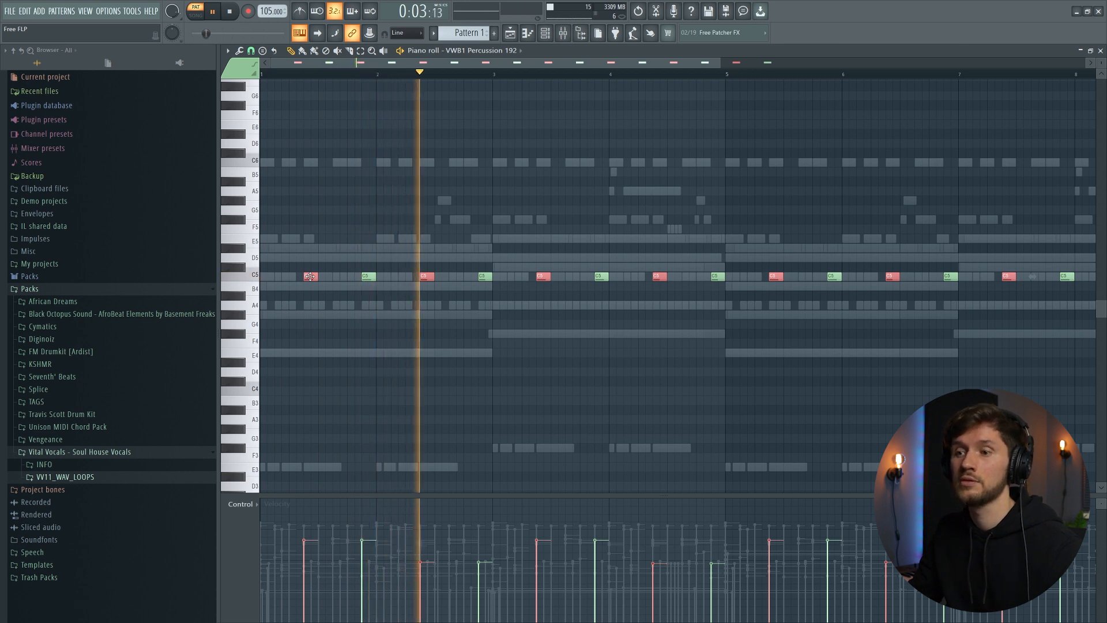
pyautogui.press('space')
pyautogui.press('Delete')
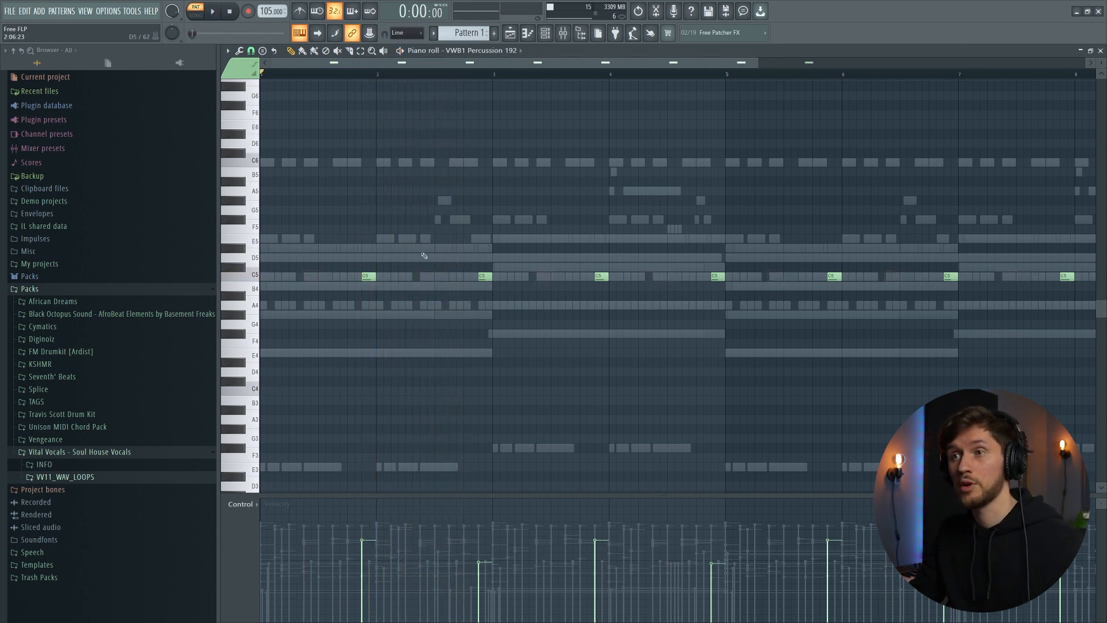
# - Inspect the VND Hand Perc 27 sample and play the pattern with the channel rack open
pyautogui.press('space')
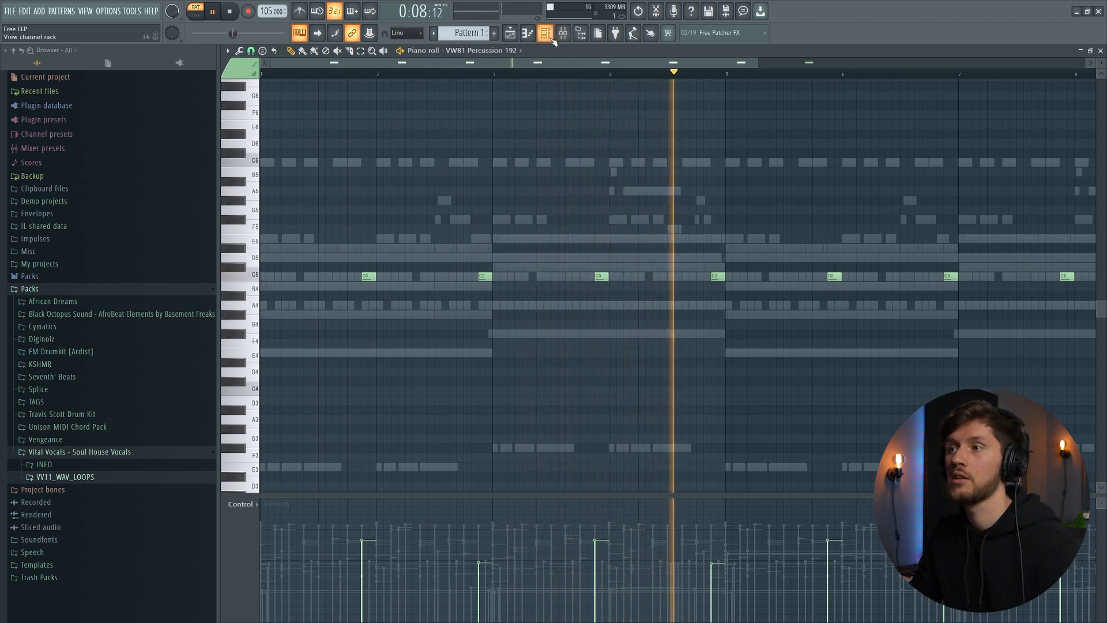
pyautogui.press('space')
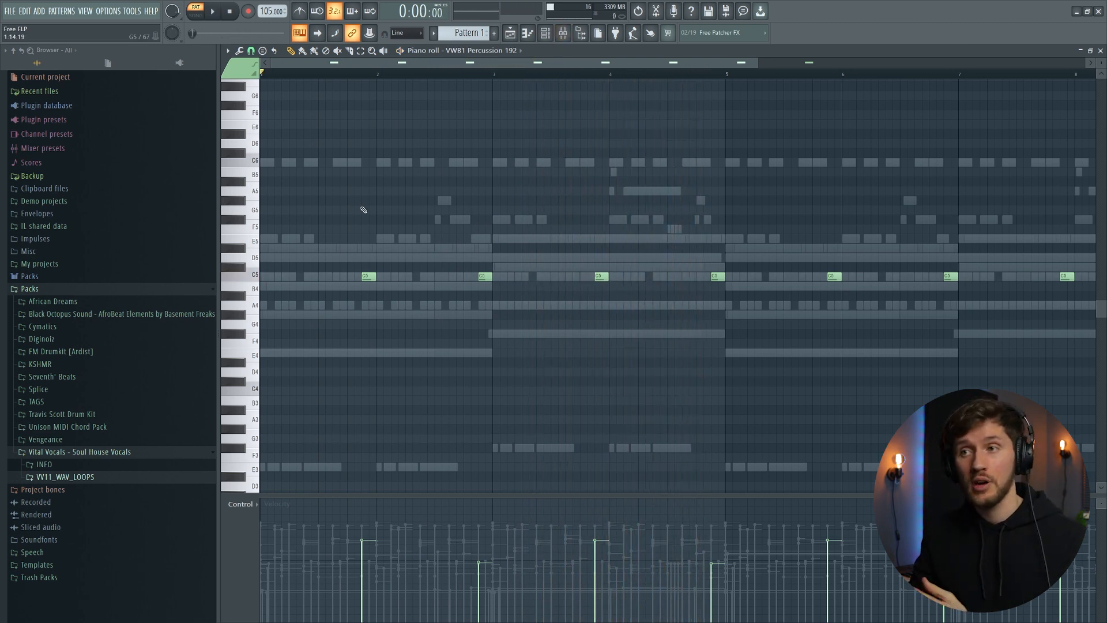
pyautogui.click(545, 33)
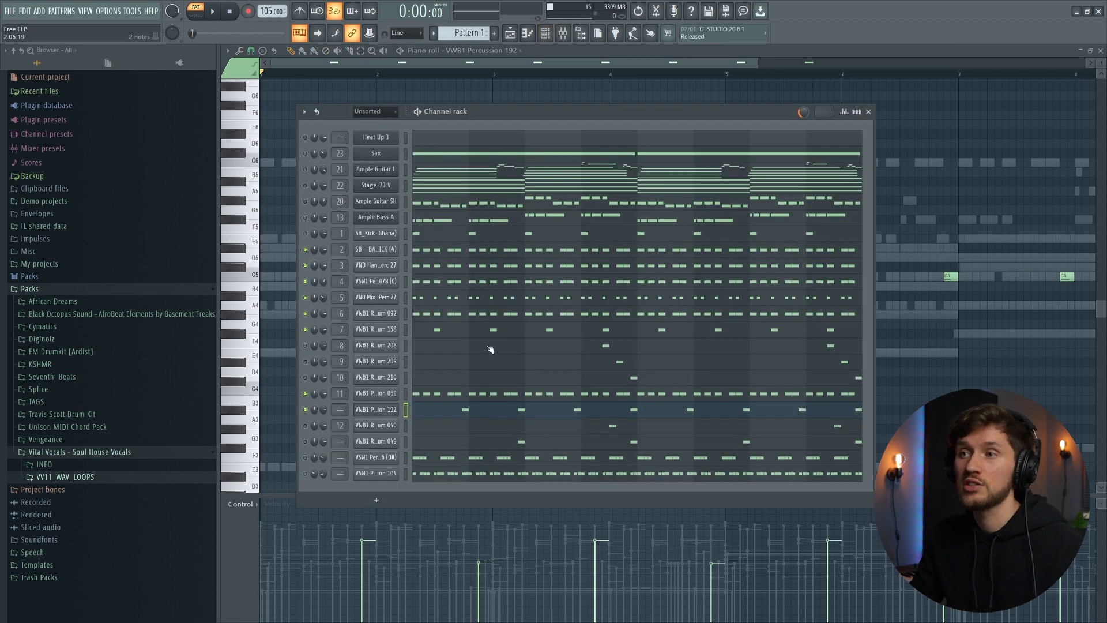
pyautogui.click(383, 267)
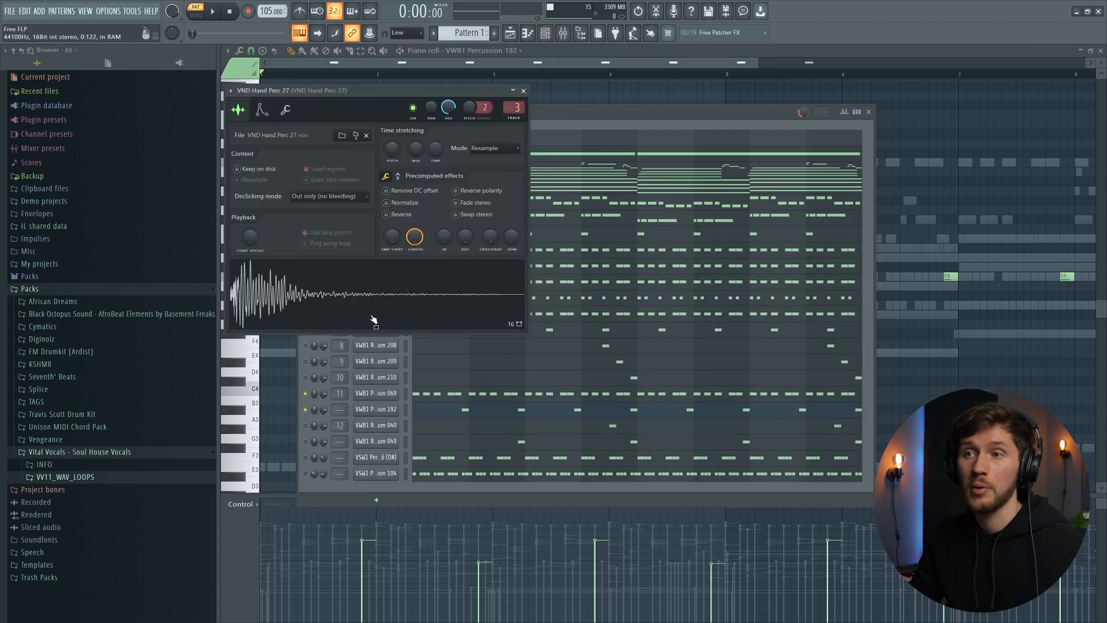
pyautogui.click(577, 73)
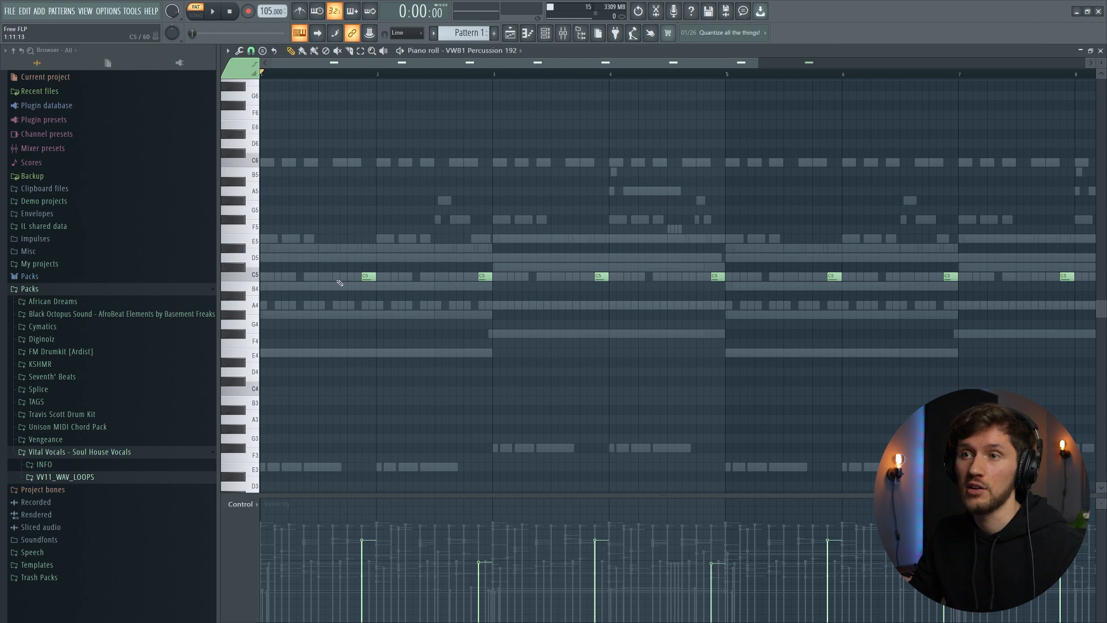
pyautogui.click(545, 33)
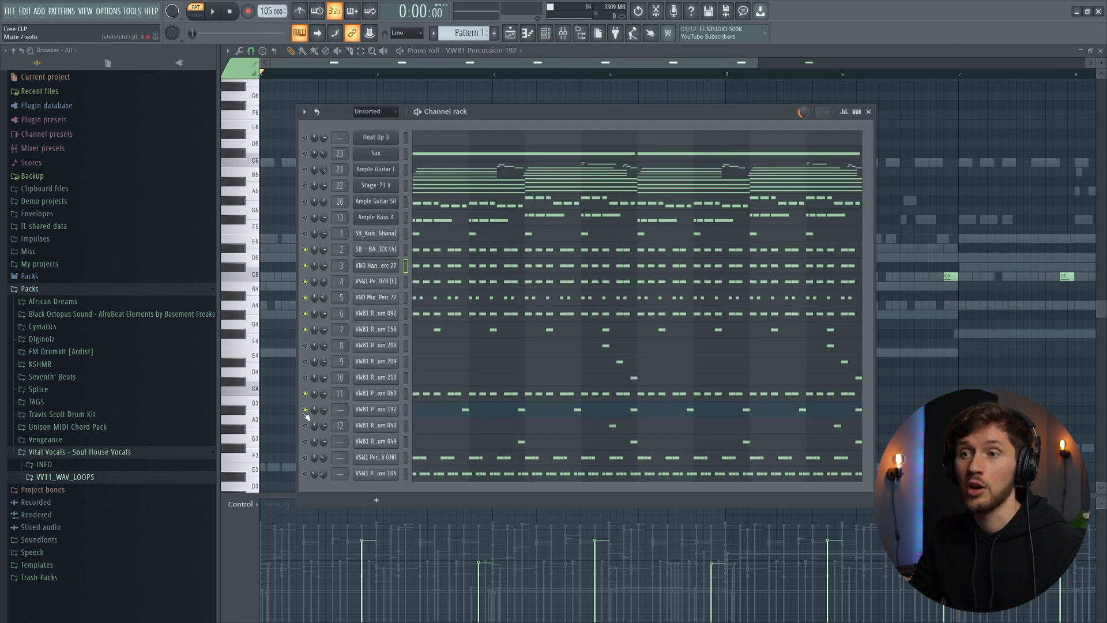
pyautogui.press('space')
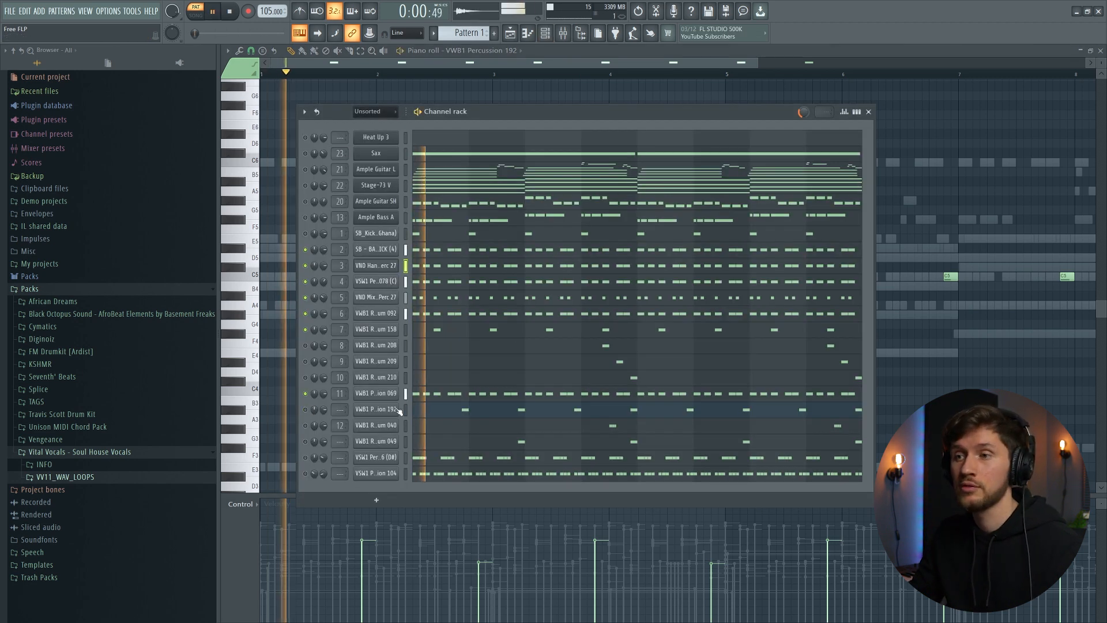
pyautogui.press('space')
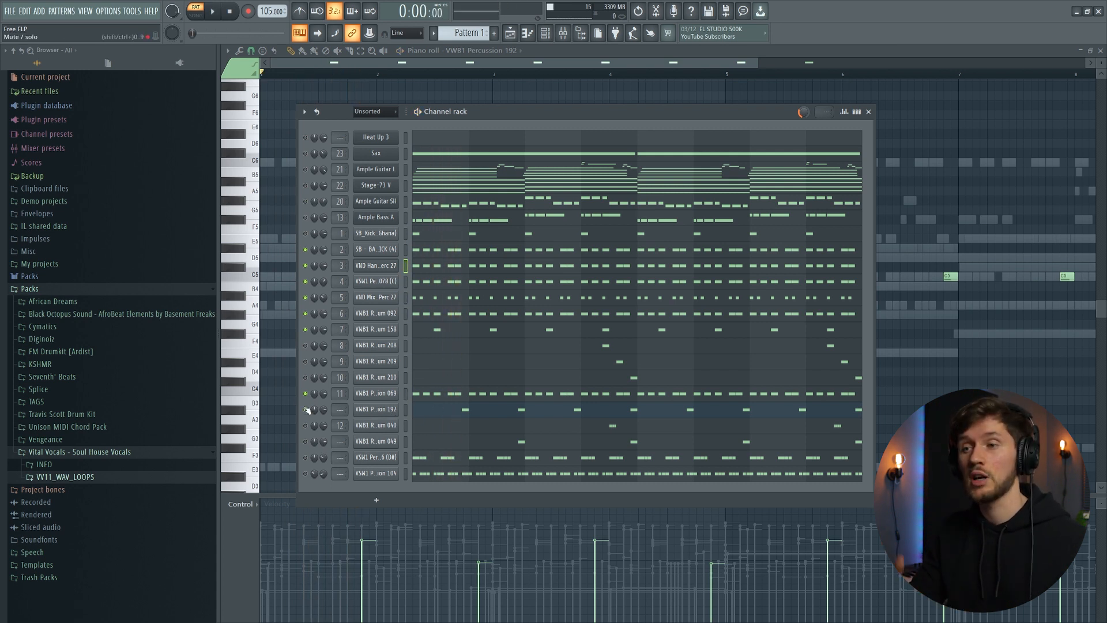
# - Toggle mute on the VWB1 Percussion 192 channel and play the pattern to compare
pyautogui.click(306, 409)
pyautogui.press('space')
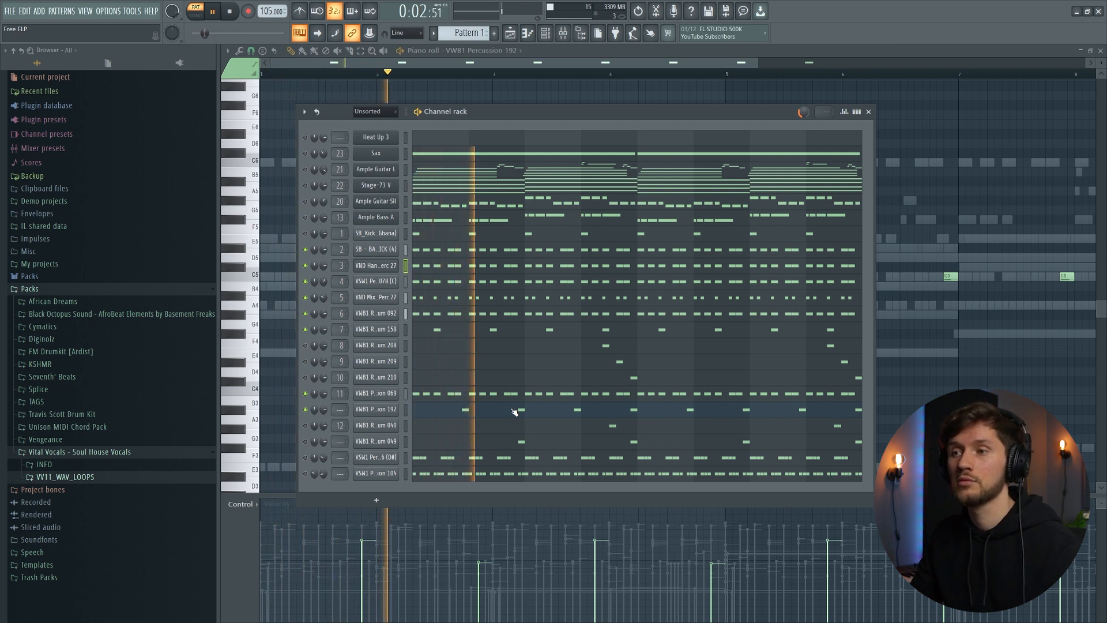
pyautogui.press('space')
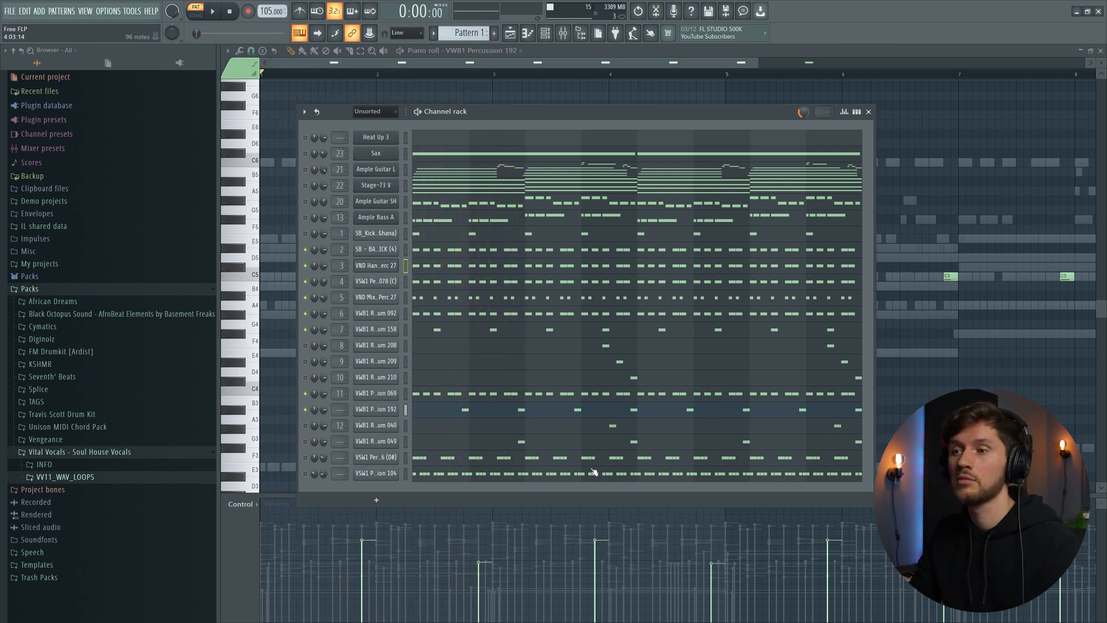
# - Inspect the VWB1 Real Drum 049 sample and open its notes in the piano roll
pyautogui.click(375, 441)
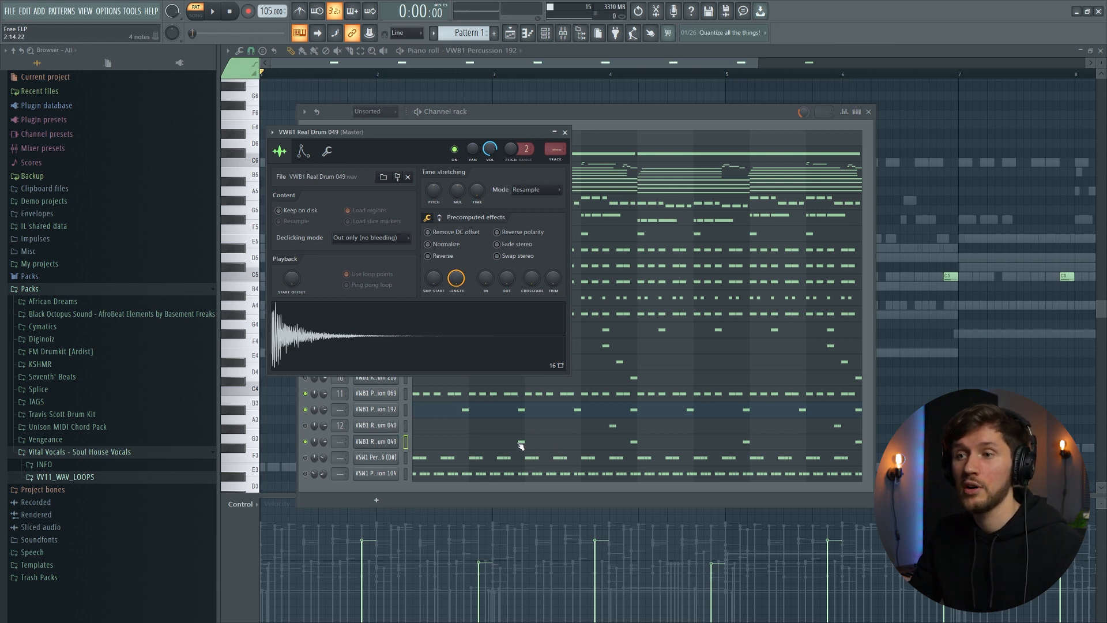
pyautogui.click(392, 411)
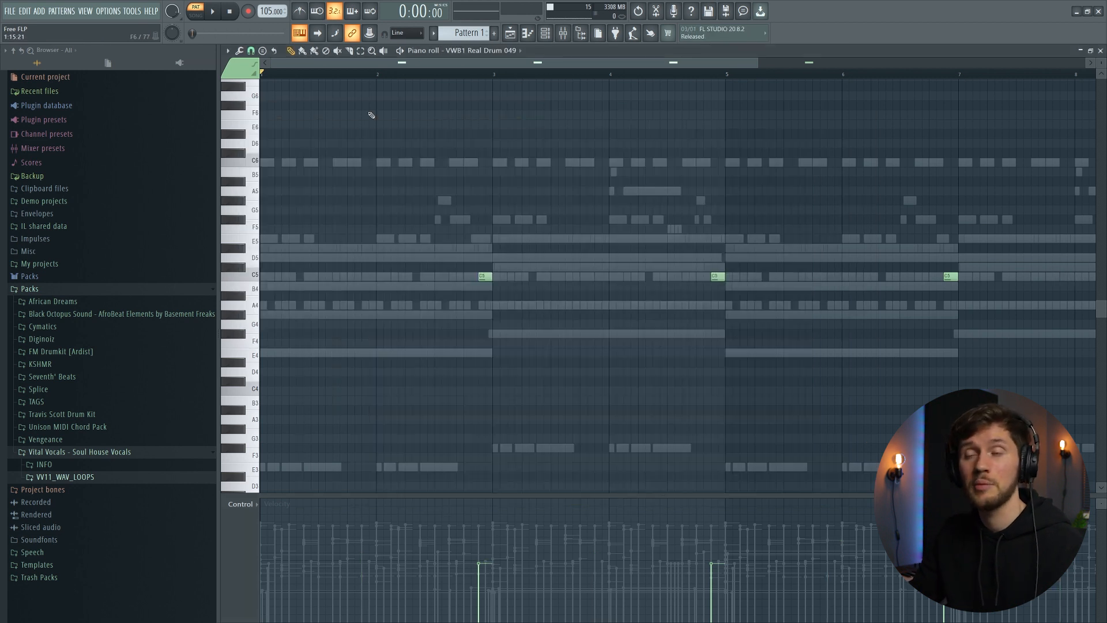
pyautogui.press('space')
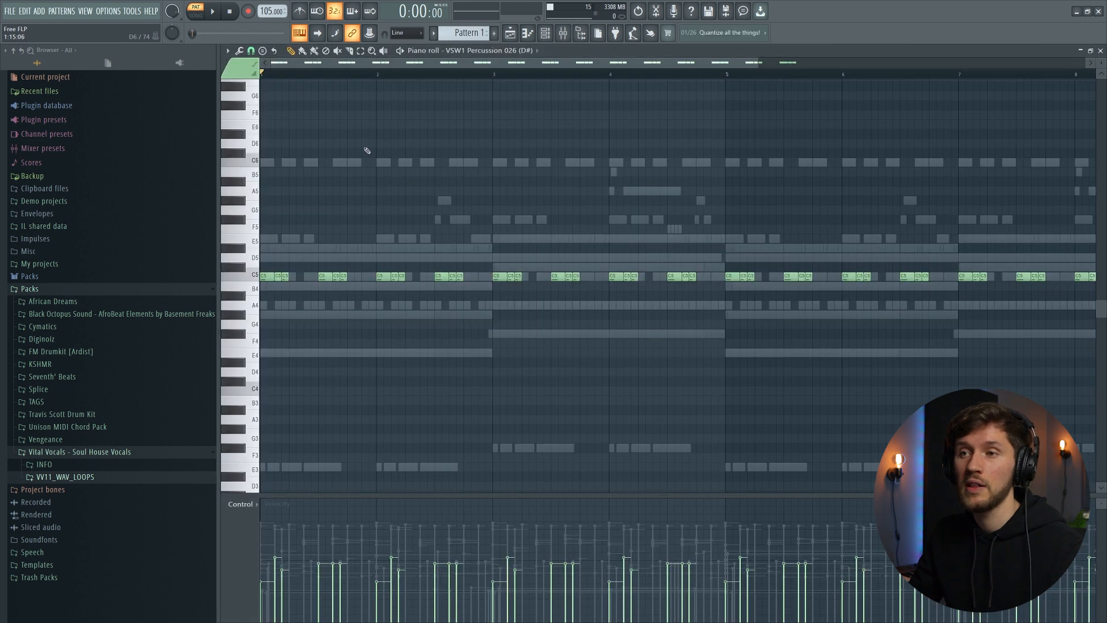
# - Play the pattern while viewing the VSW1 Percussion 026 (D#) notes in the piano roll
pyautogui.press('space')
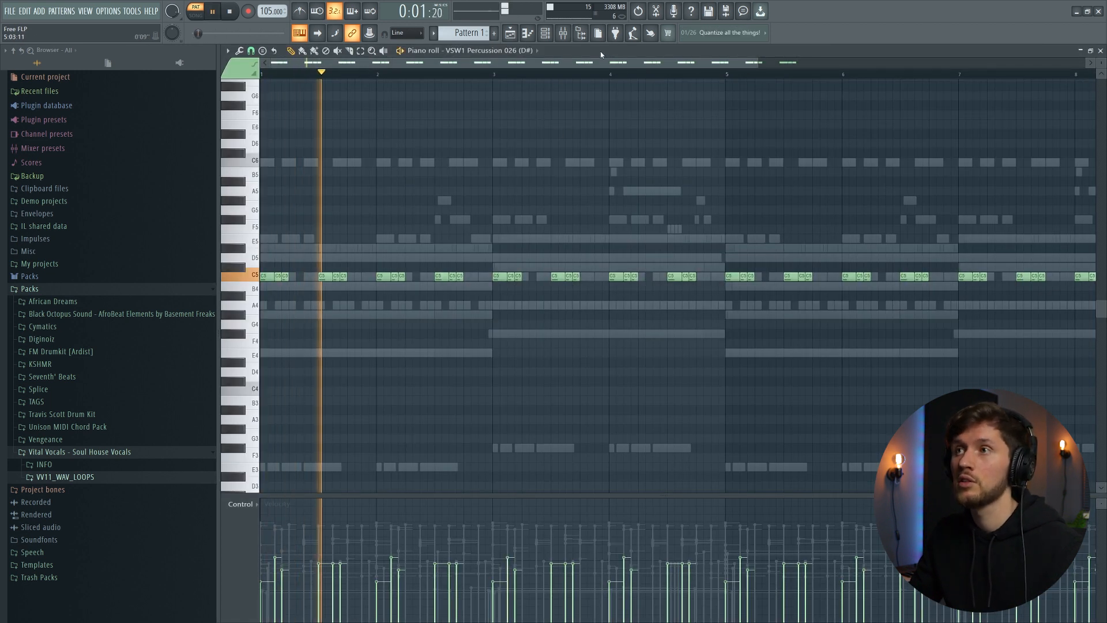
pyautogui.click(544, 33)
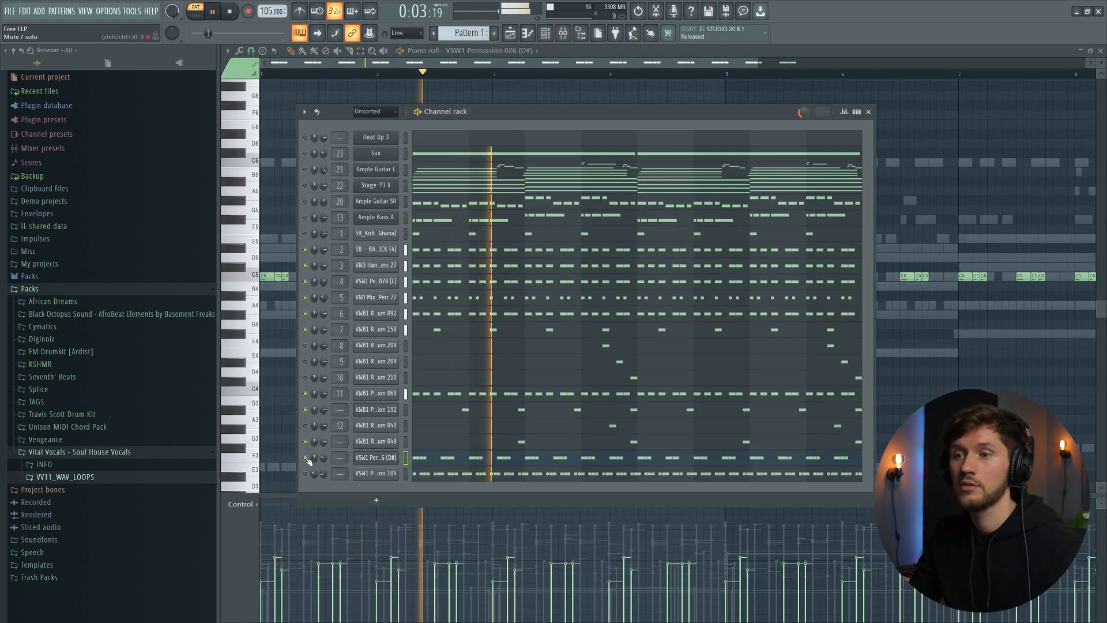
pyautogui.press('F6')
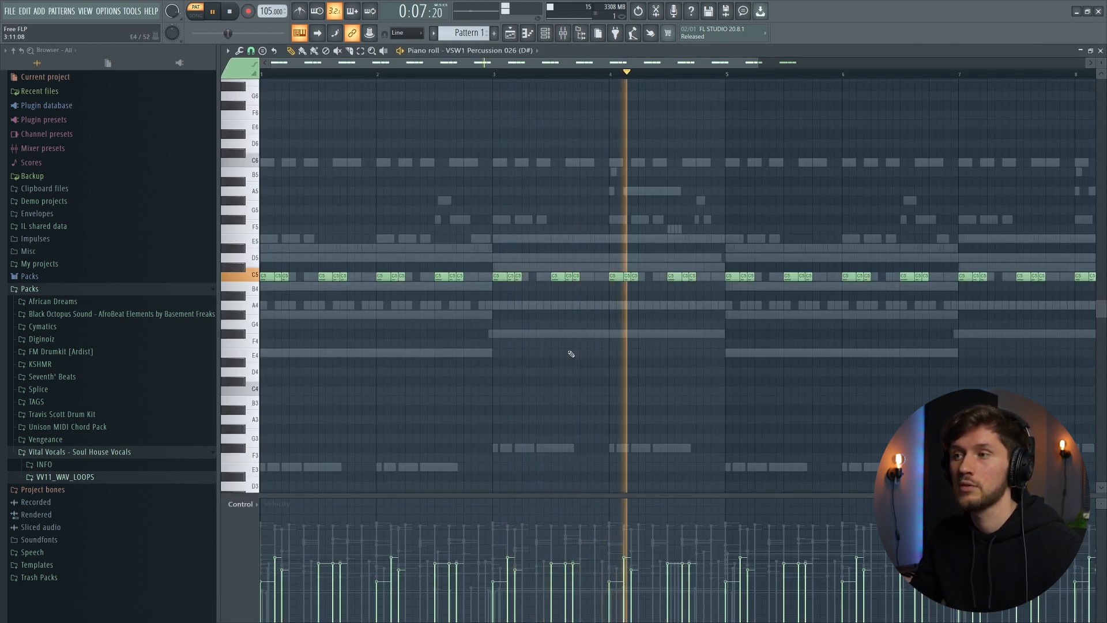
pyautogui.press('space')
# - Inspect the VSW1 Percussion 104 sample, open its notes in the piano roll and play the pattern
pyautogui.press('F6')
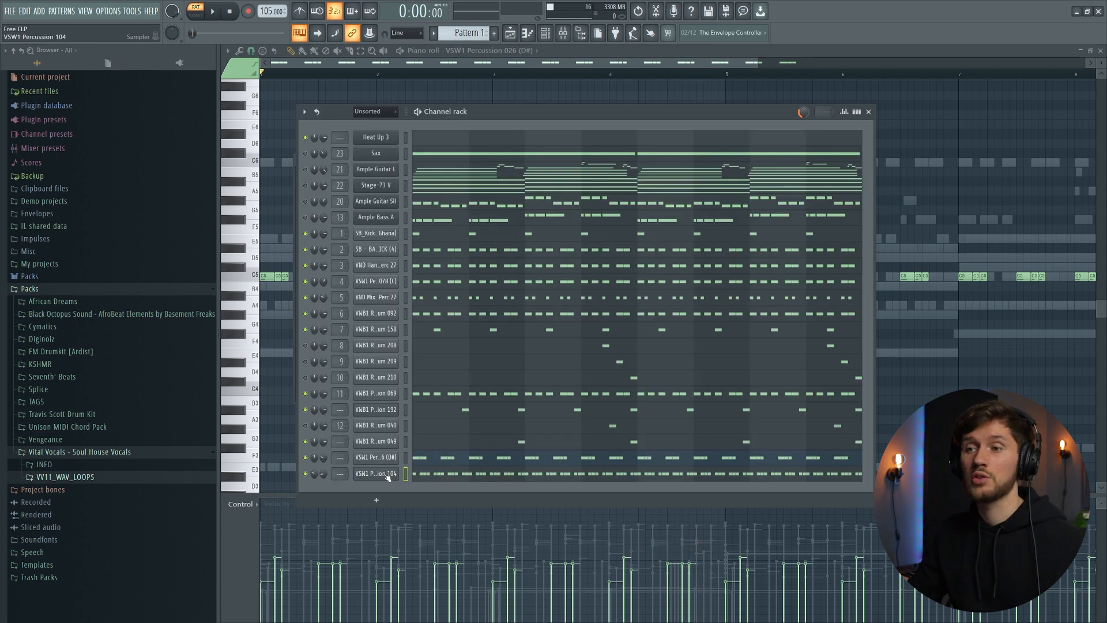
pyautogui.click(376, 473)
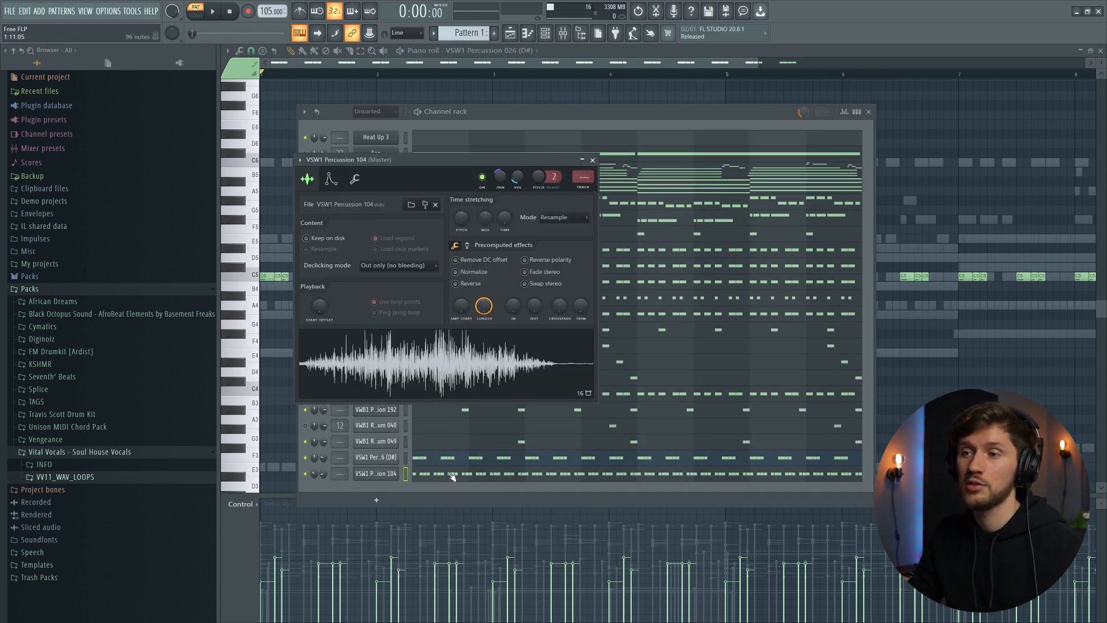
pyautogui.click(448, 473)
pyautogui.press('space')
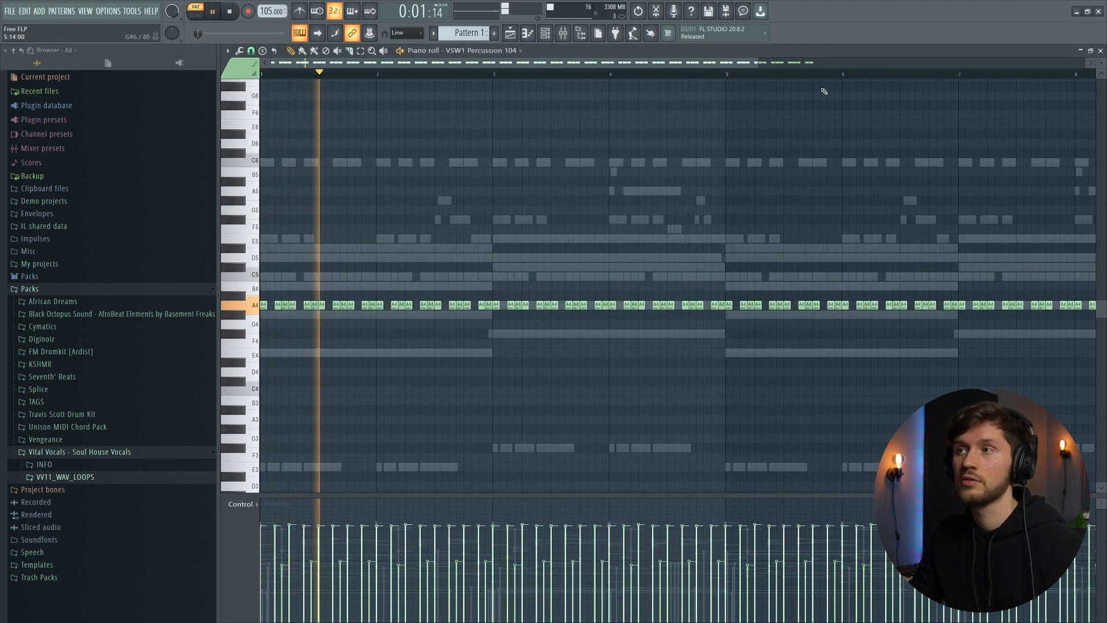
# - Stop the pattern playback after reviewing the VSW1 Percussion 104 notes
pyautogui.moveTo(758, 63); pyautogui.dragTo(606, 74)
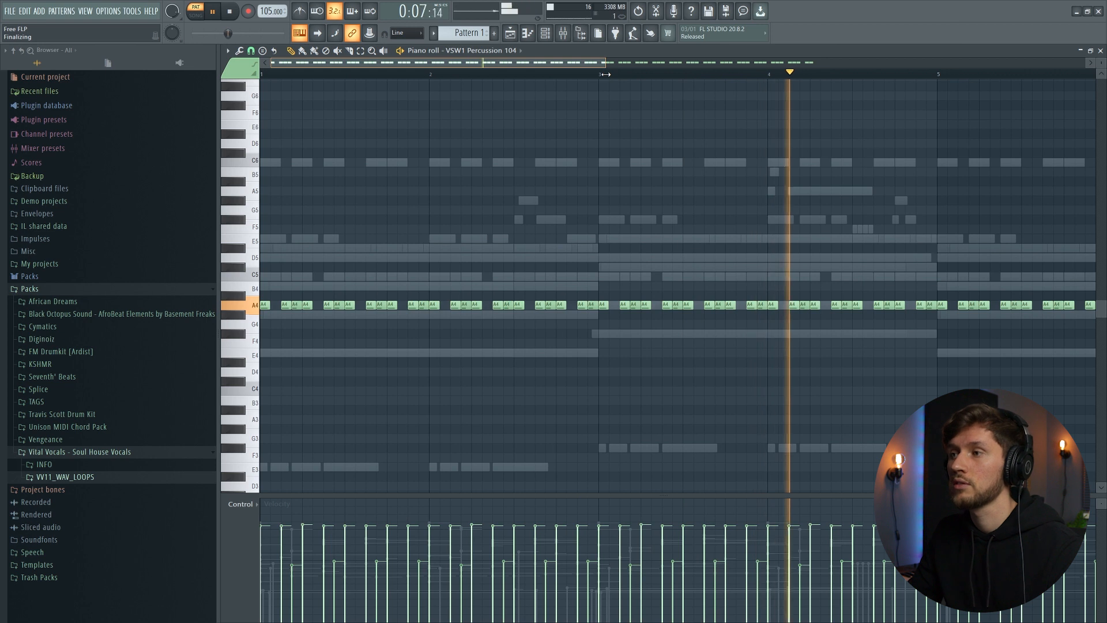
pyautogui.press('space')
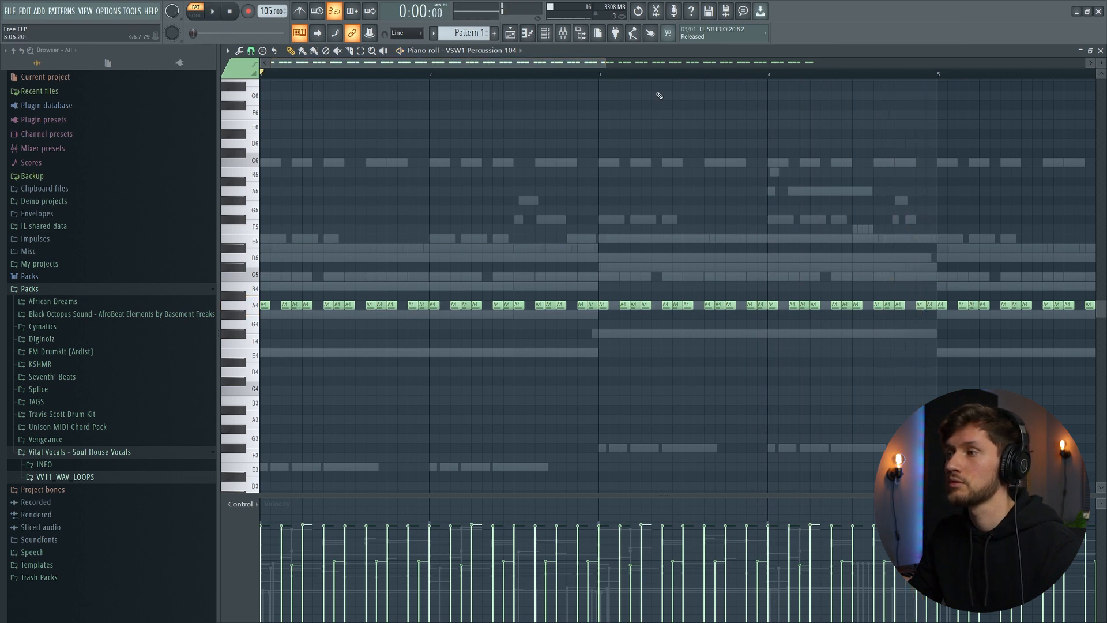
# - Open the channel rack and inspect the VWB1 Real Drum 208, 209 and 210 samplers in turn
pyautogui.press('F6')
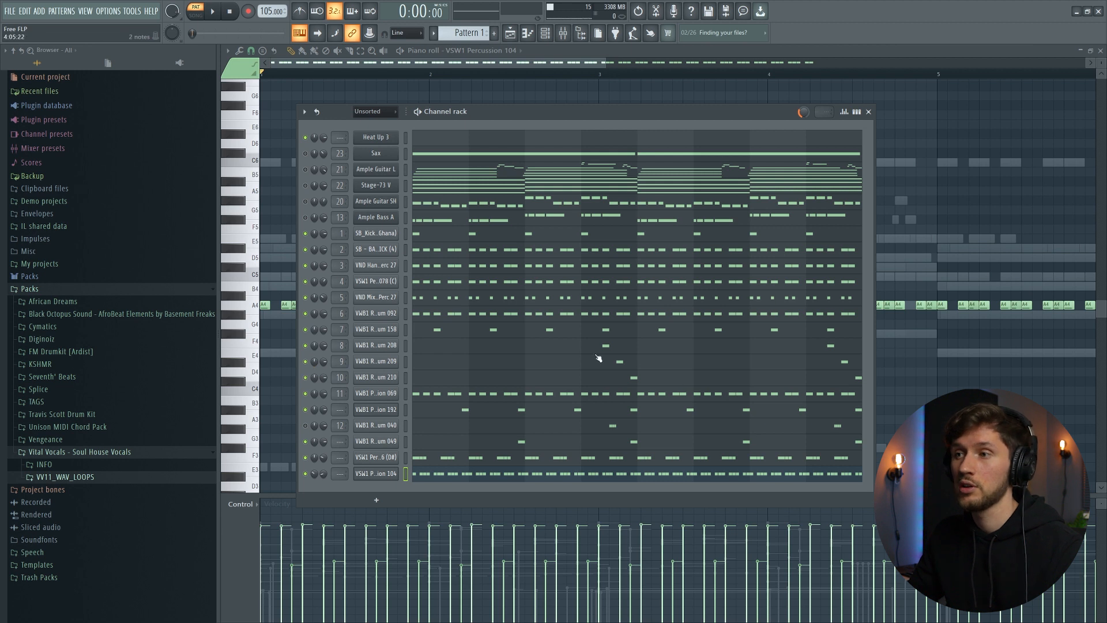
pyautogui.click(376, 345)
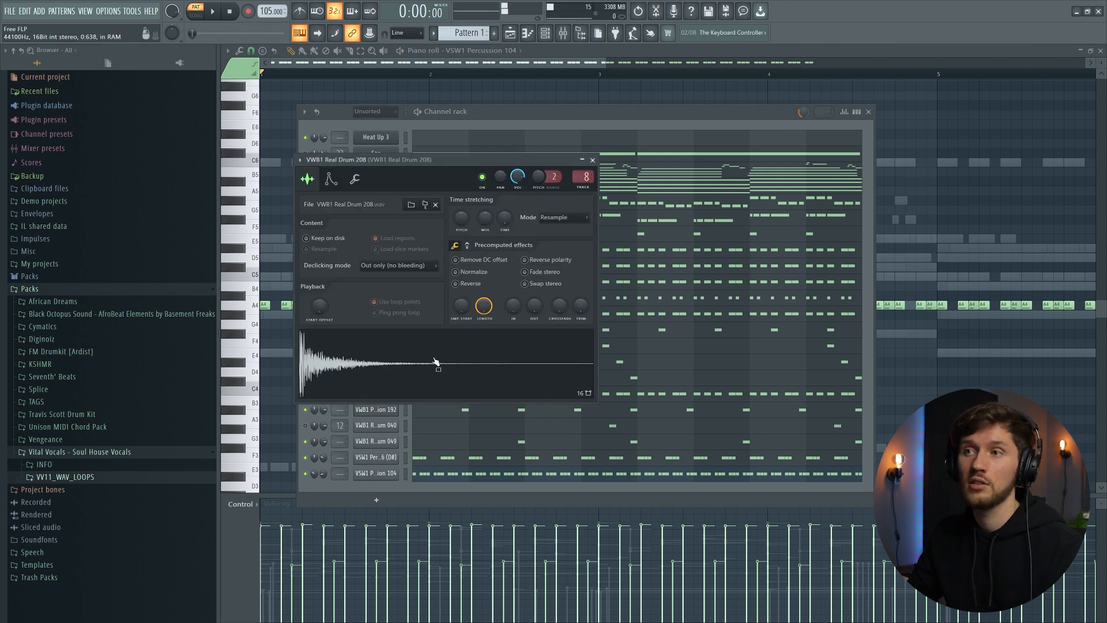
pyautogui.click(592, 159)
pyautogui.click(375, 361)
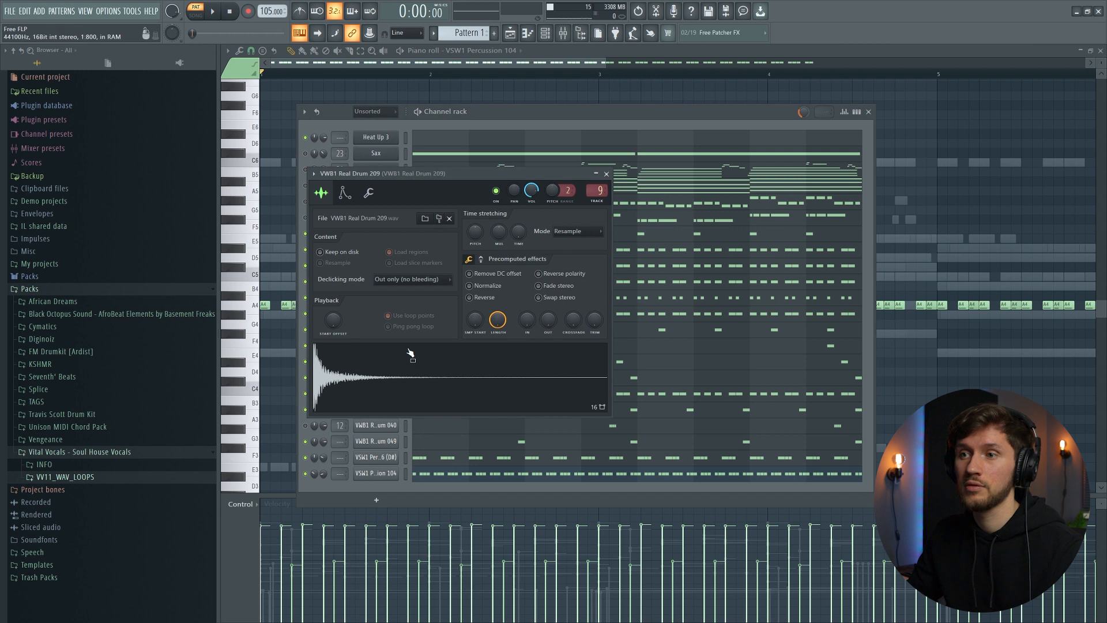
pyautogui.click(606, 174)
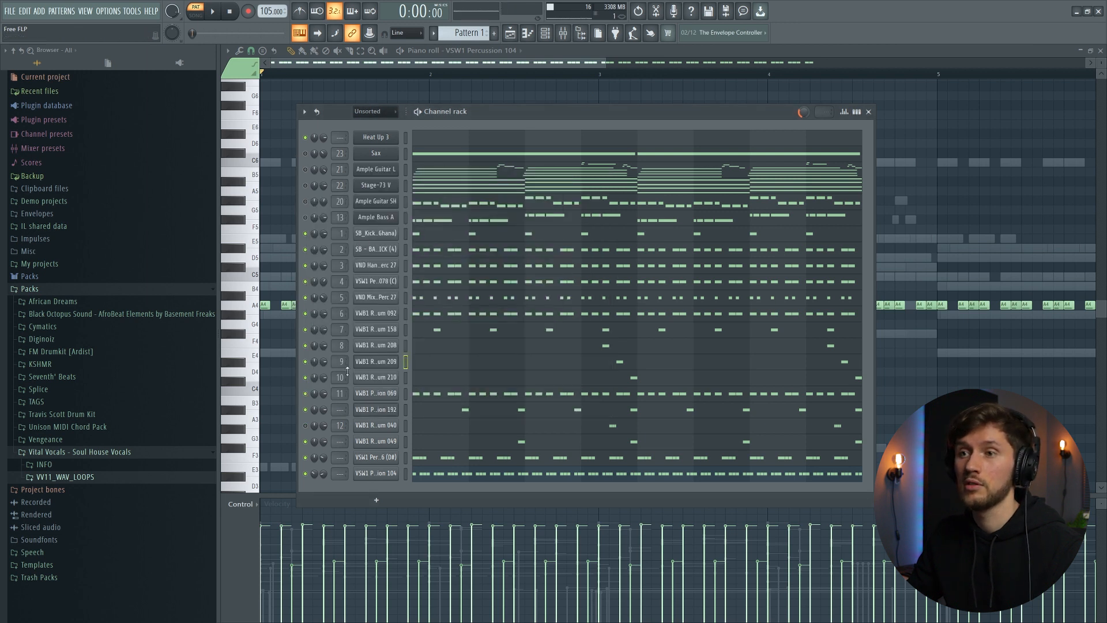
pyautogui.click(375, 378)
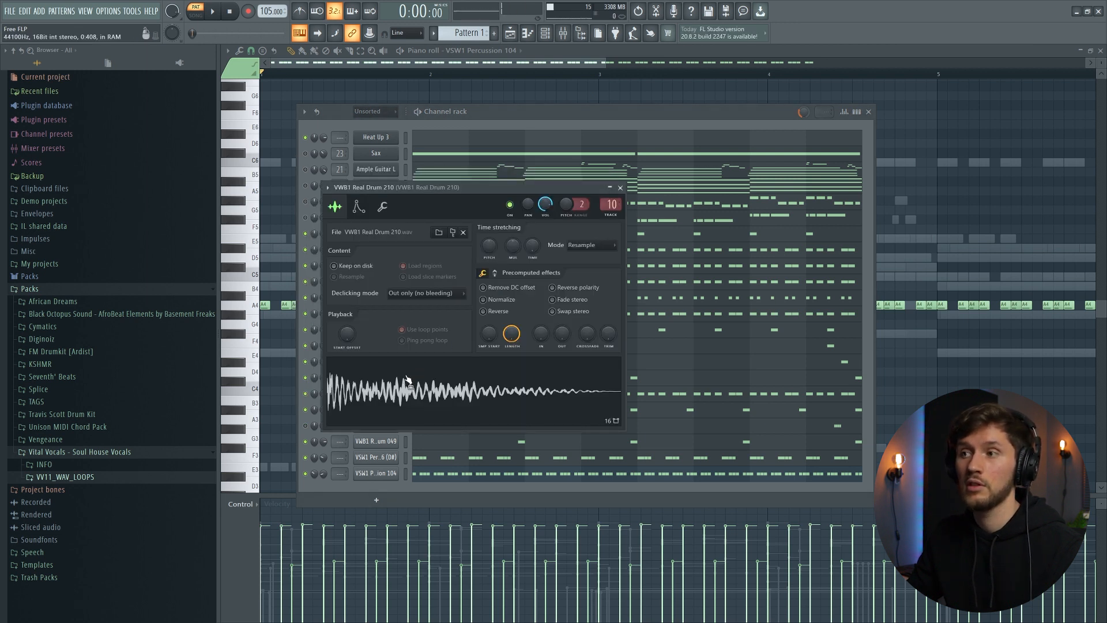
pyautogui.click(617, 117)
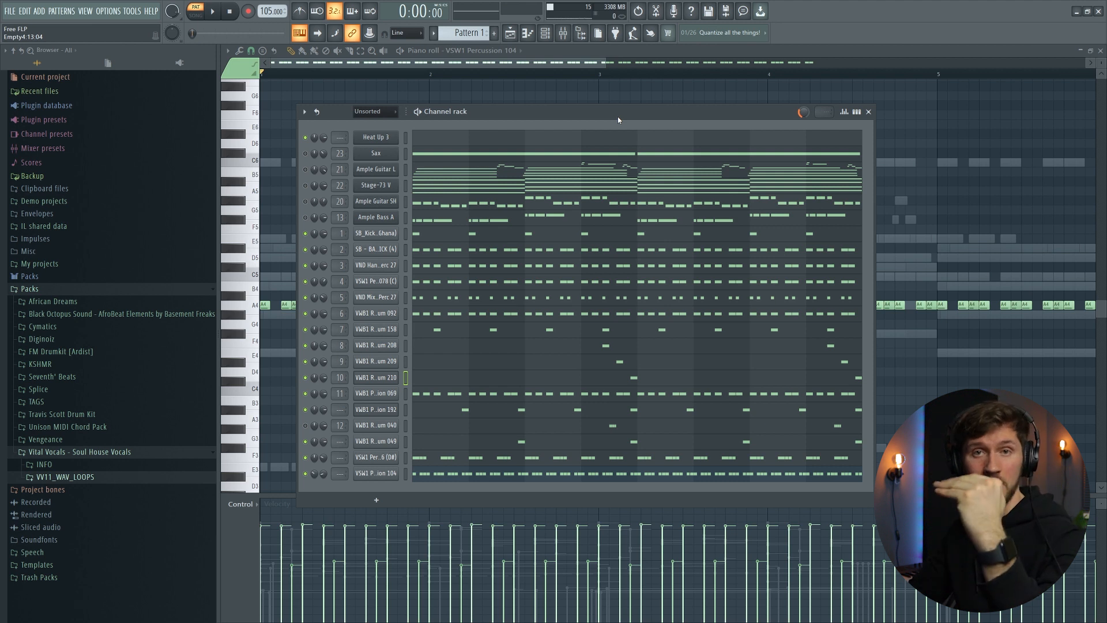
# - Play the pattern while viewing the VWB1 Real Drum 208 notes in the piano roll
pyautogui.click(769, 74)
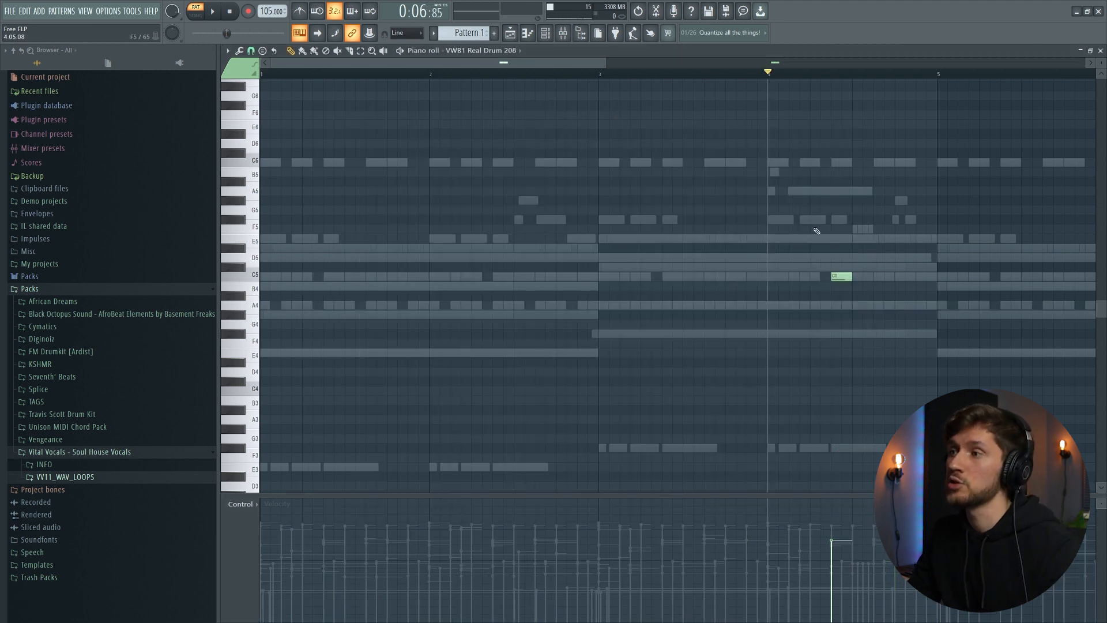
pyautogui.scroll(2, 807, 242)
pyautogui.press('space')
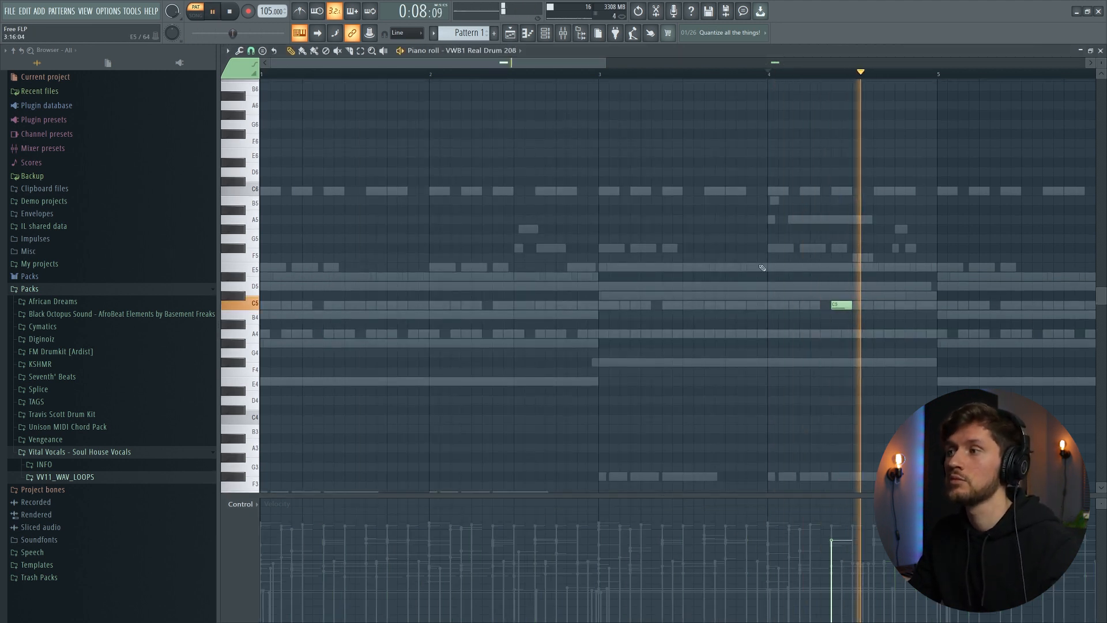
pyautogui.press('space')
# - Open the VWB1 Real Drum 040 sampler and its notes in the piano roll, and play the pattern
pyautogui.press('F6')
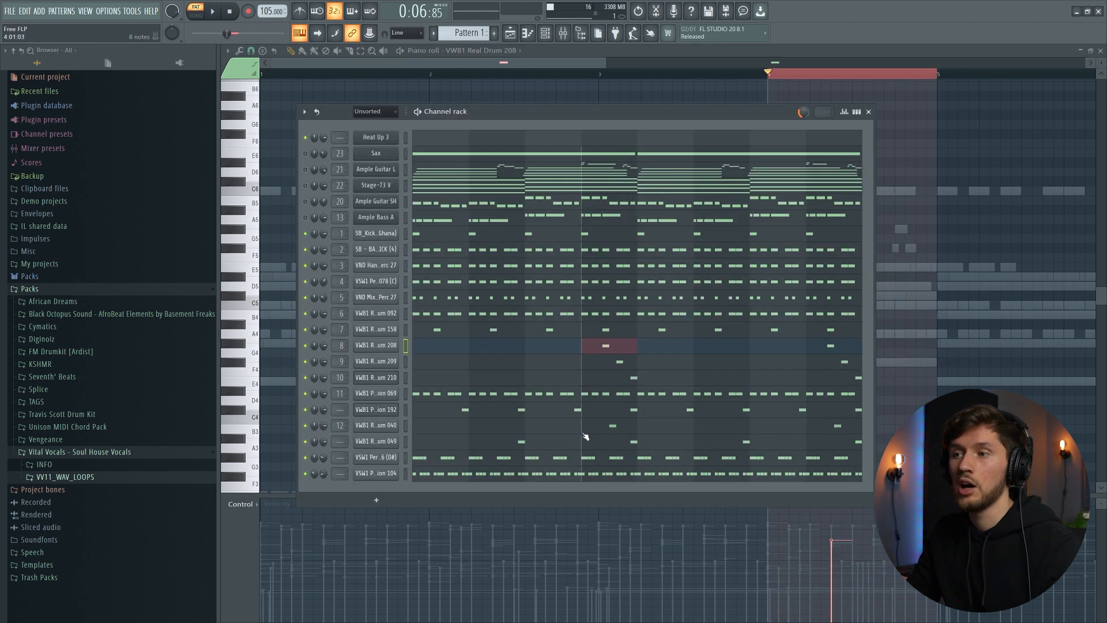
pyautogui.click(398, 426)
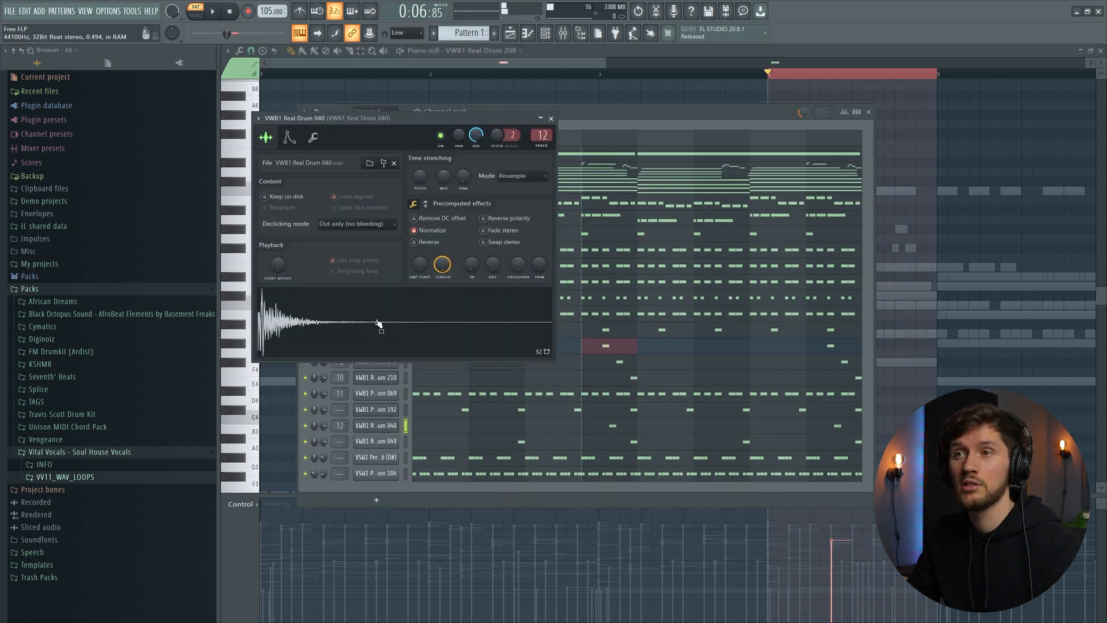
pyautogui.press('F7')
pyautogui.press('space')
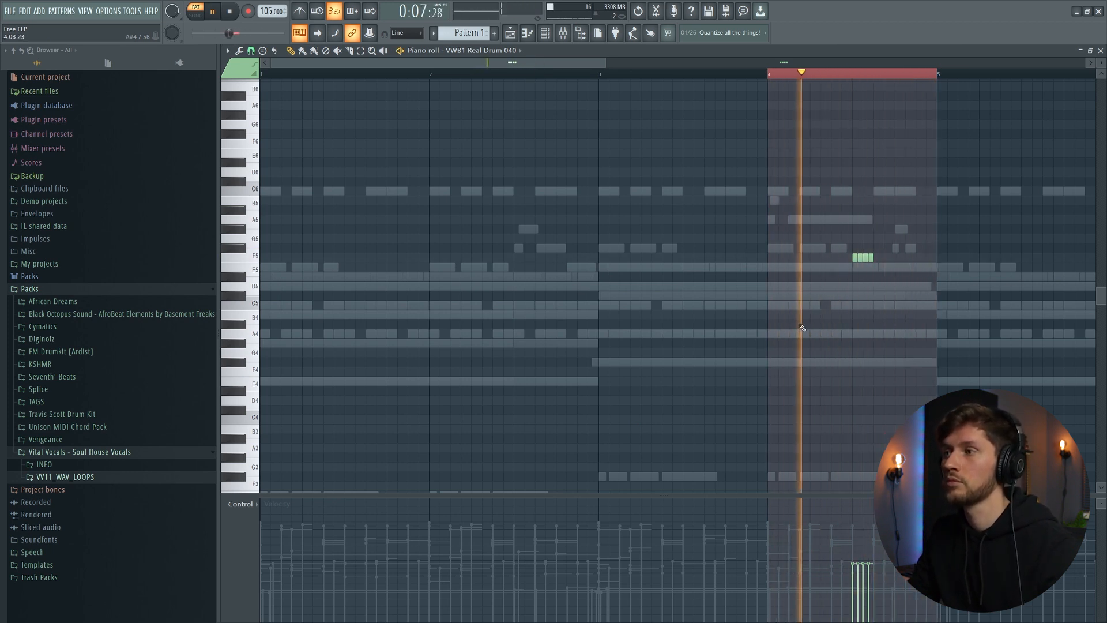
pyautogui.press('space')
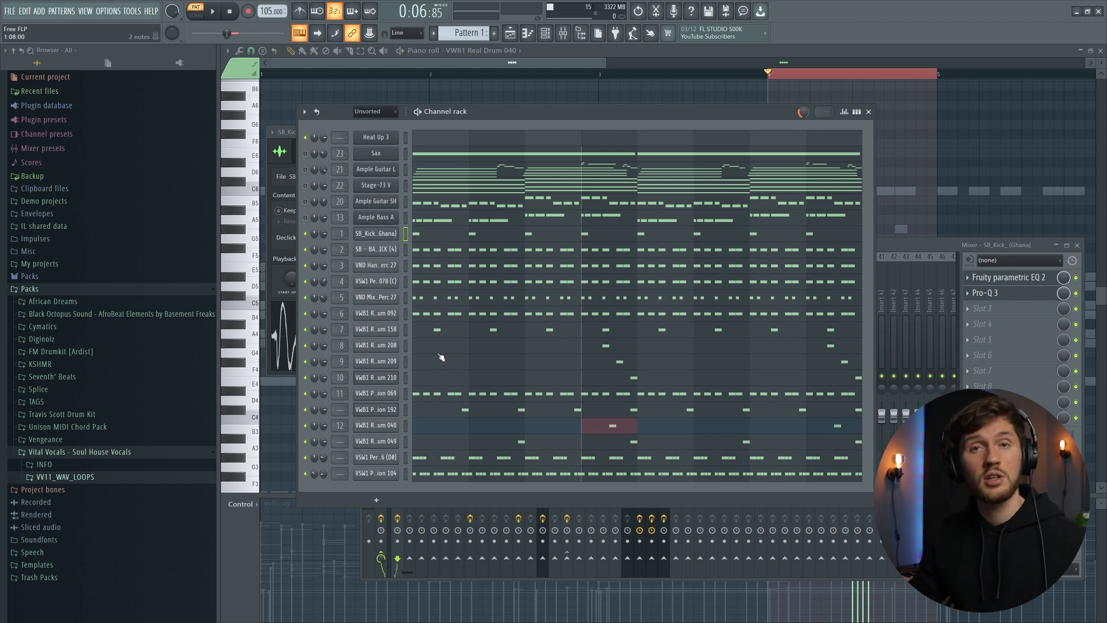
# - Open the VWB1 Real Drum 210 sample in the Edison audio editor
pyautogui.click(392, 377)
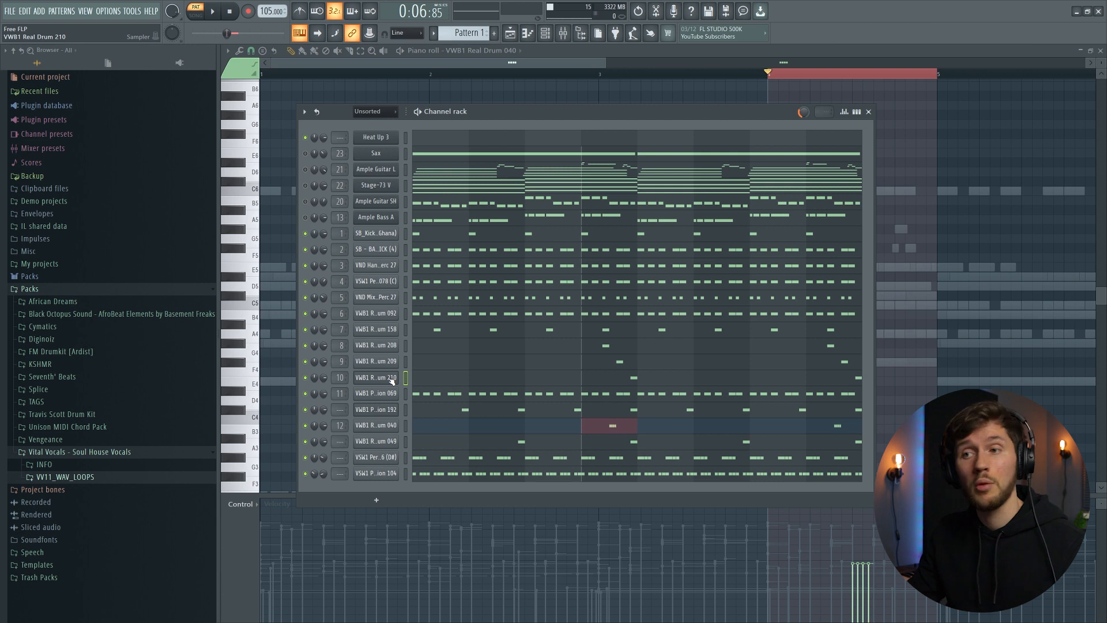
pyautogui.click(392, 378)
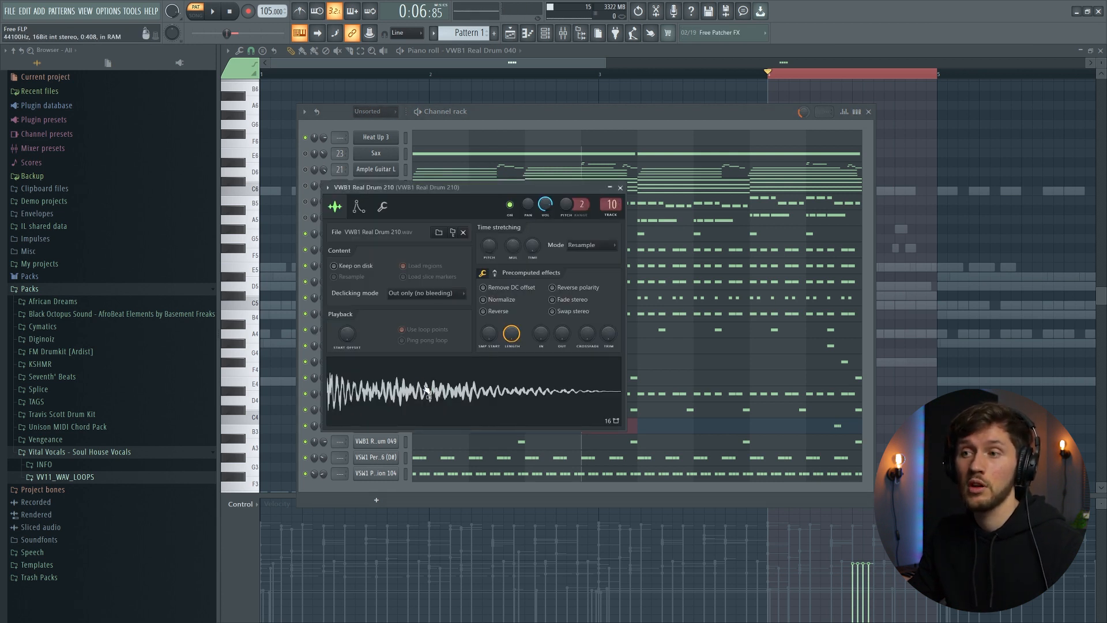
pyautogui.rightClick(426, 388)
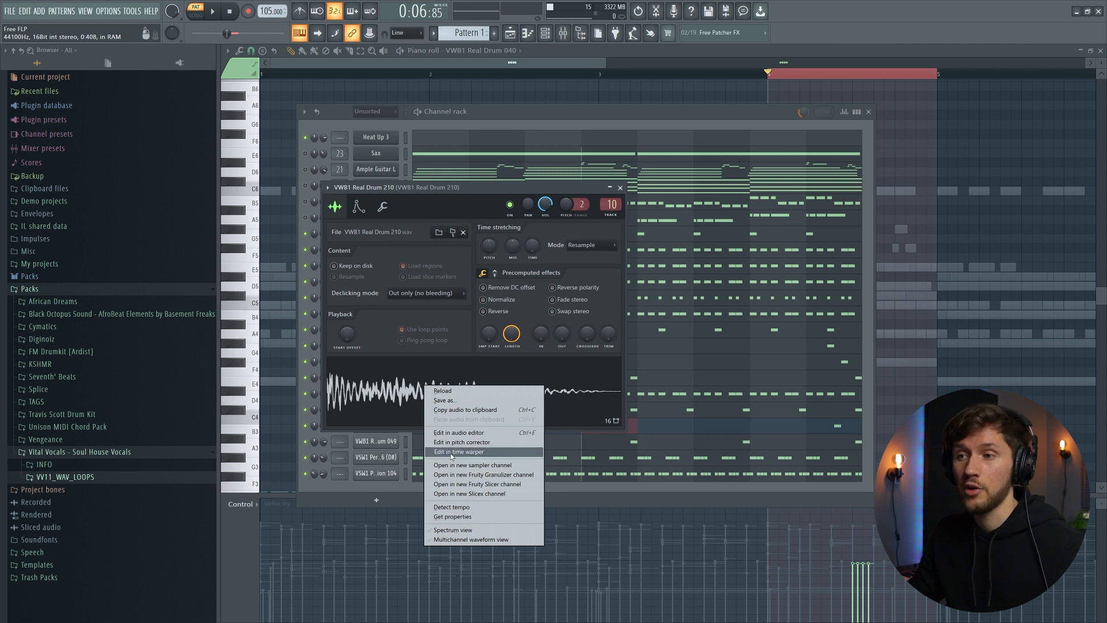
pyautogui.click(456, 433)
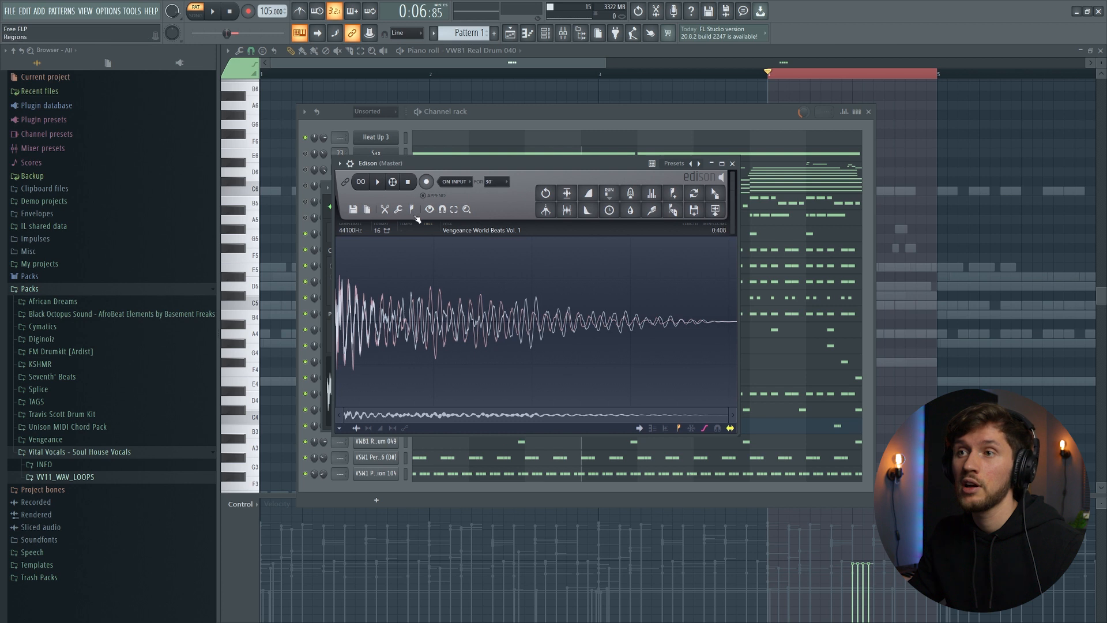
# - Detect pitch regions in the sample and play it back to examine the regions
pyautogui.click(414, 211)
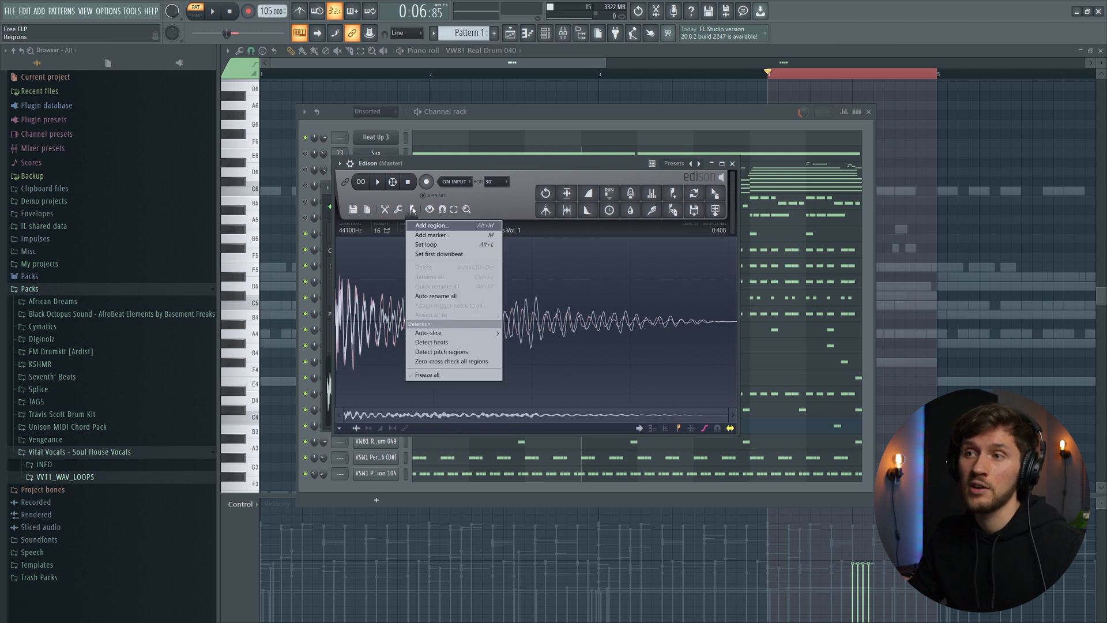
pyautogui.click(426, 352)
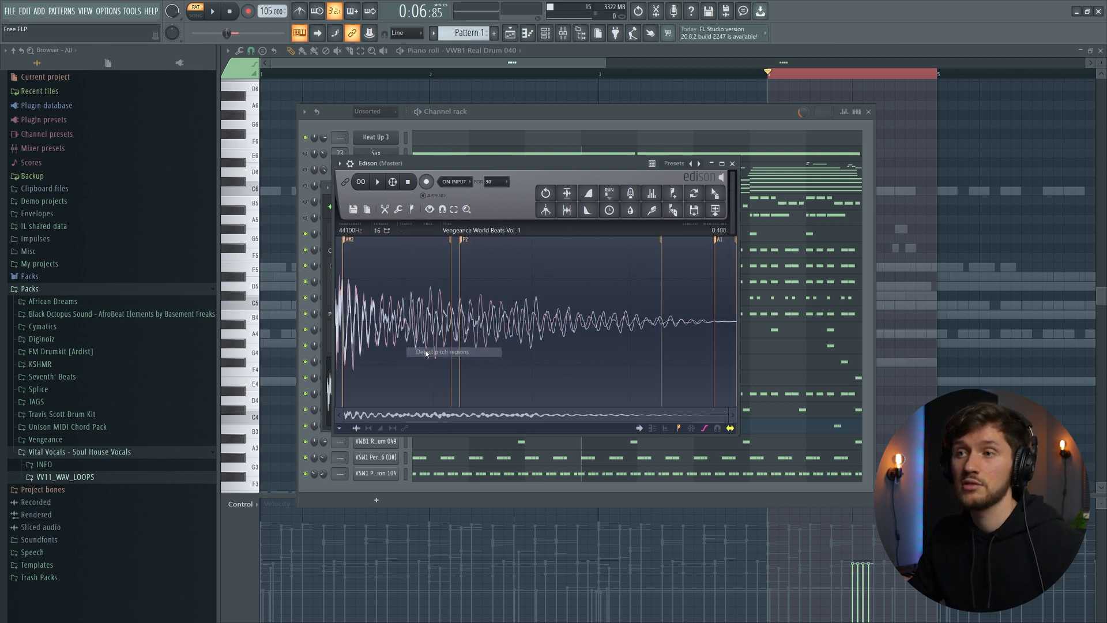
pyautogui.click(383, 187)
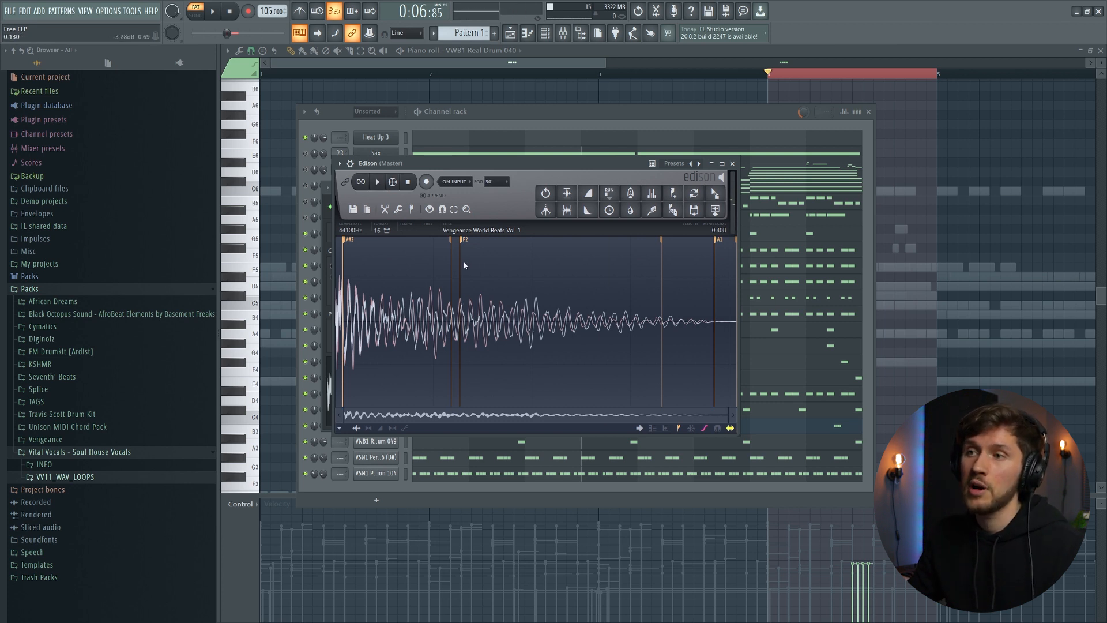
pyautogui.click(465, 241)
pyautogui.click(467, 296)
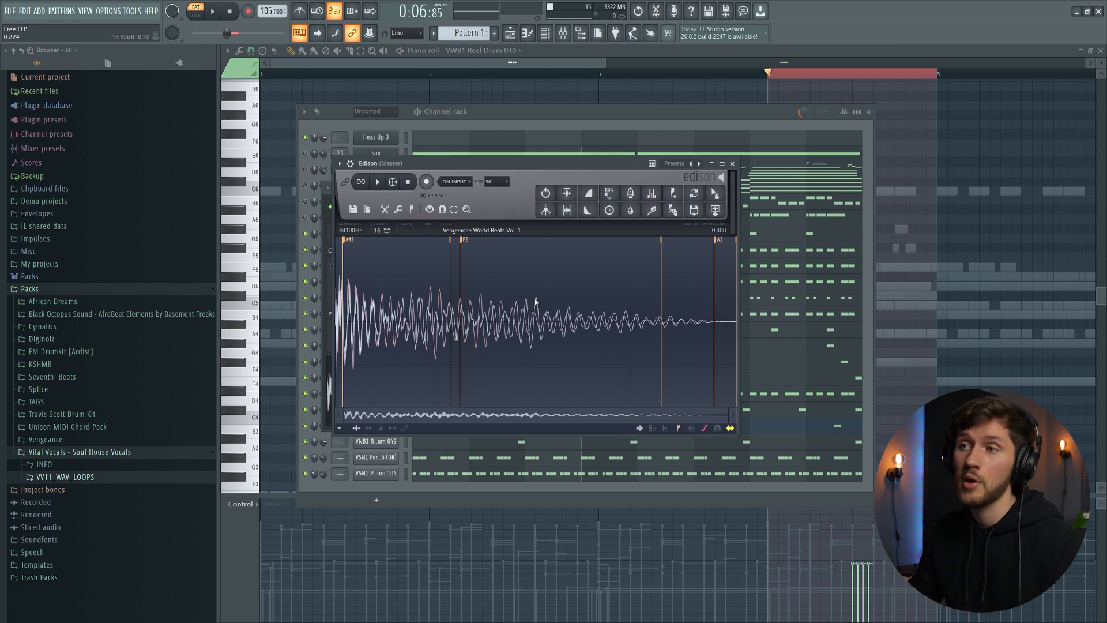
pyautogui.click(464, 241)
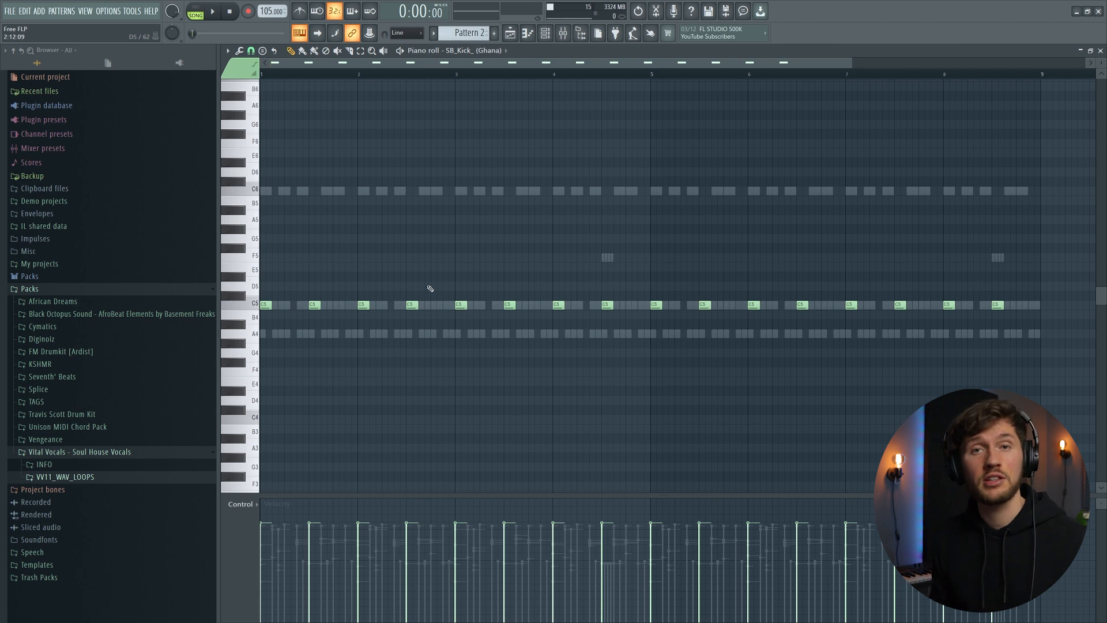
# - Play Pattern 2 while viewing the SB_Kick (Ghana) notes in the piano roll
pyautogui.press('space')
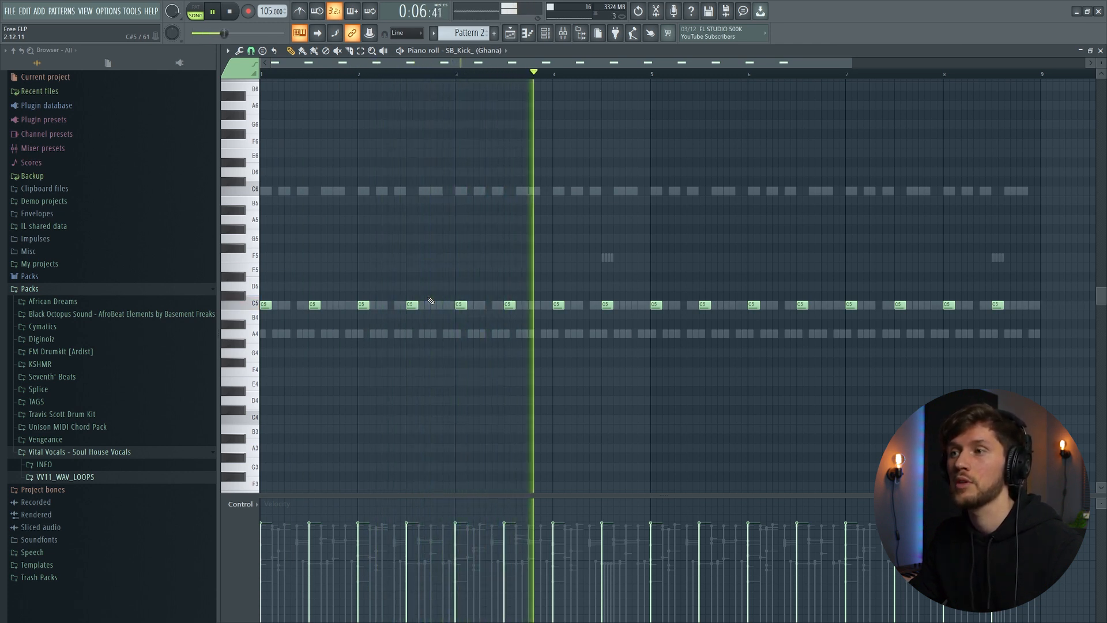
pyautogui.press('space')
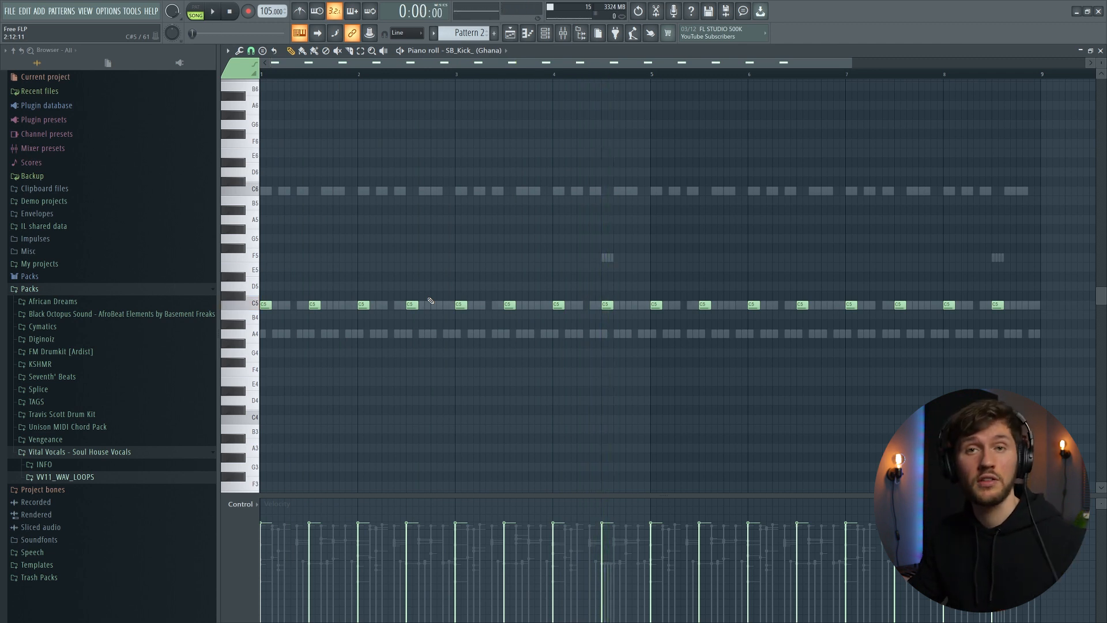
pyautogui.press('space')
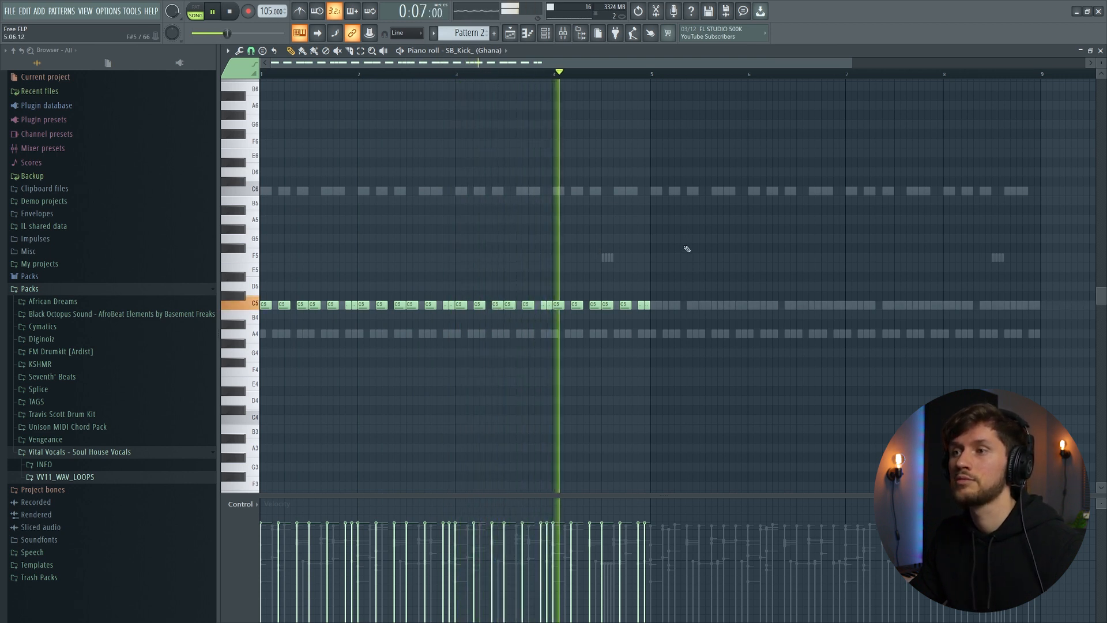
pyautogui.press('space')
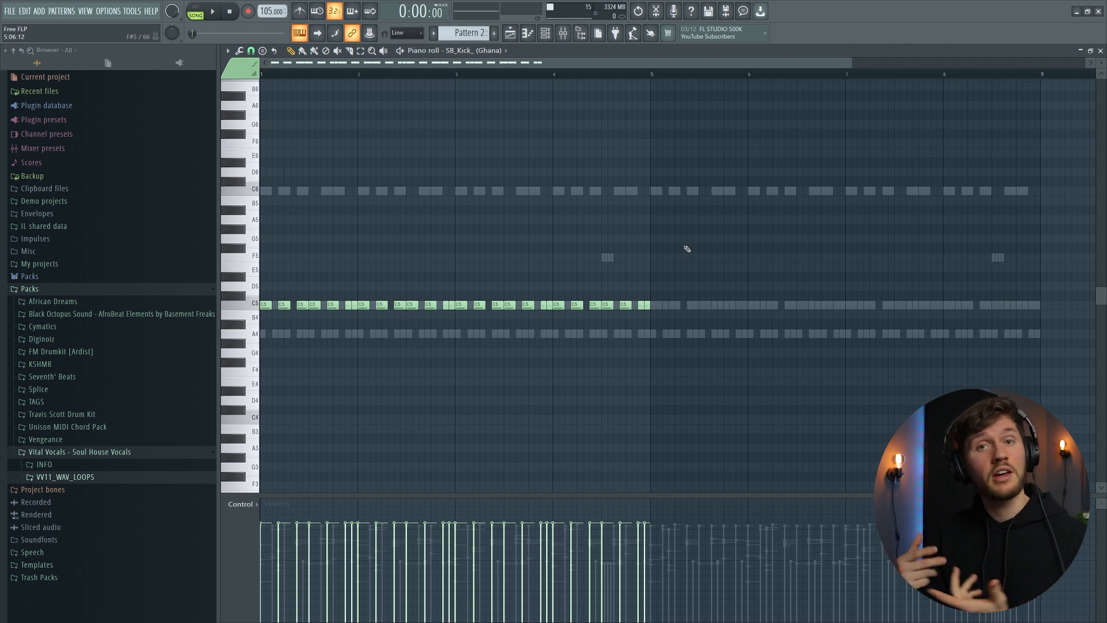
# - Open the VWB1 Real Drum 208 notes of Pattern 2, loop the fourth bar and play it
pyautogui.press('F6')
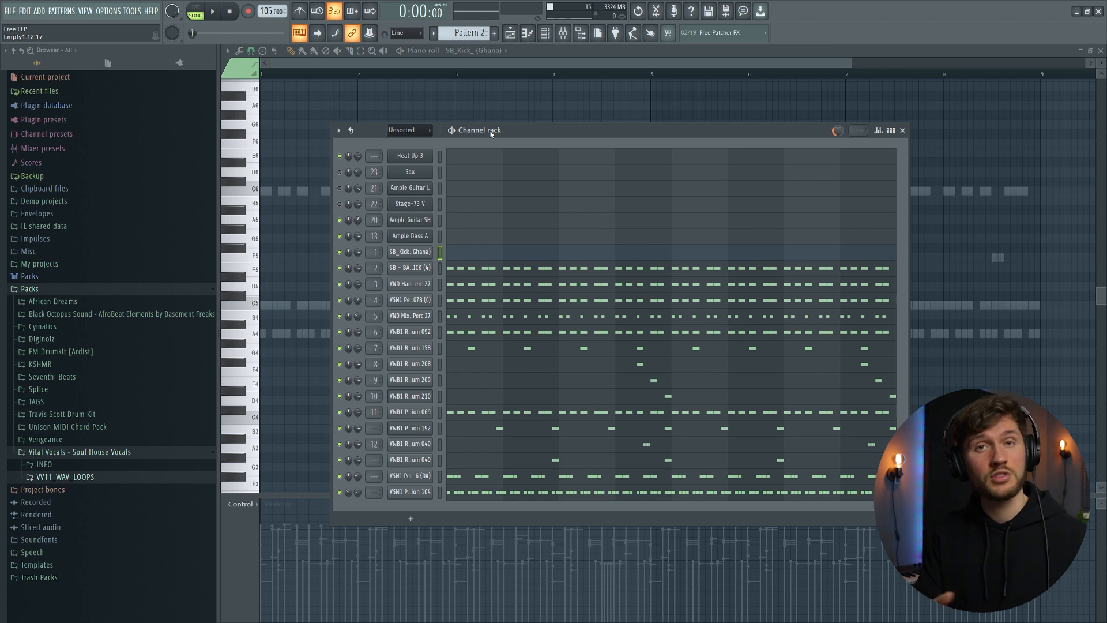
pyautogui.click(657, 372)
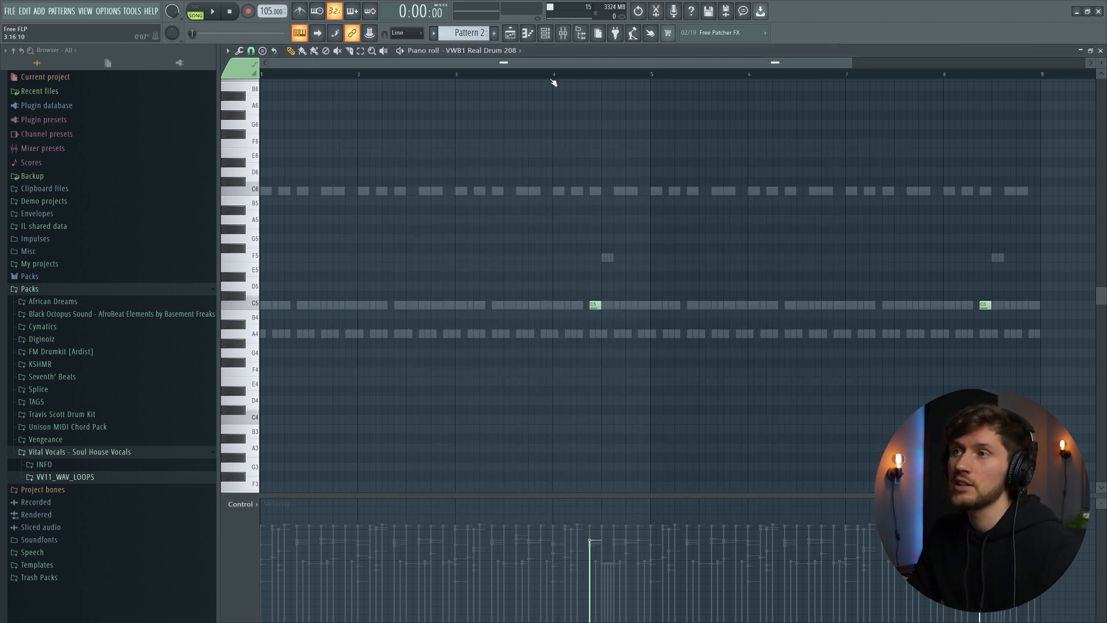
pyautogui.moveTo(553, 78); pyautogui.dragTo(651, 74)
pyautogui.press('space')
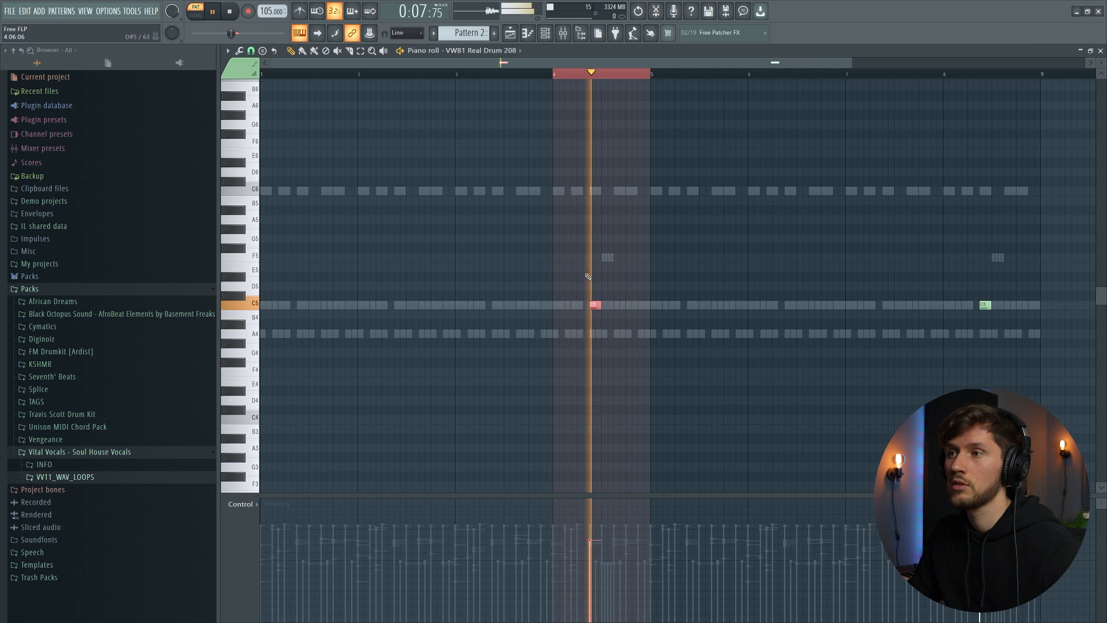
pyautogui.press('space')
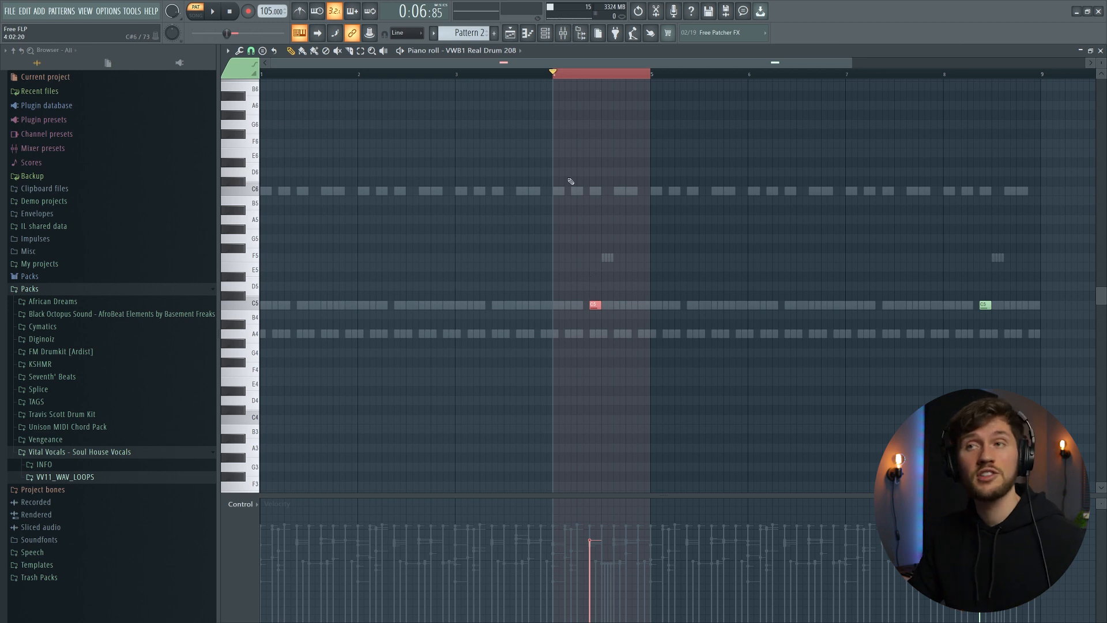
# - Open the mixer, select the Reverb Bus track and open its ValhallaVintageVerb plugin
pyautogui.click(562, 35)
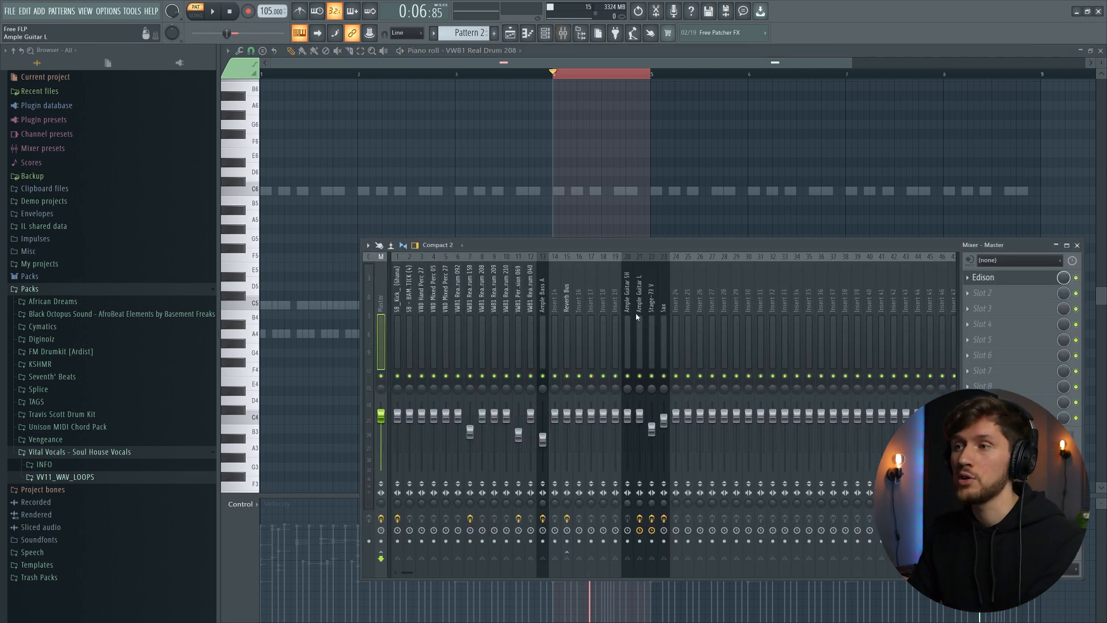
pyautogui.click(566, 340)
pyautogui.moveTo(752, 248); pyautogui.dragTo(700, 229)
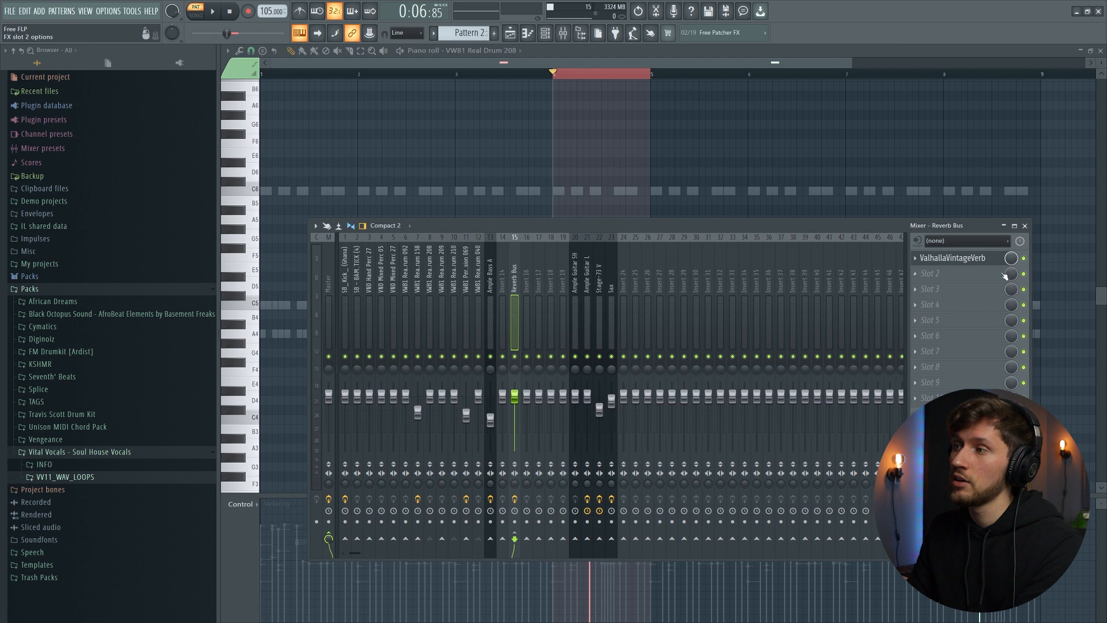
pyautogui.click(953, 258)
pyautogui.moveTo(375, 95); pyautogui.dragTo(686, 350)
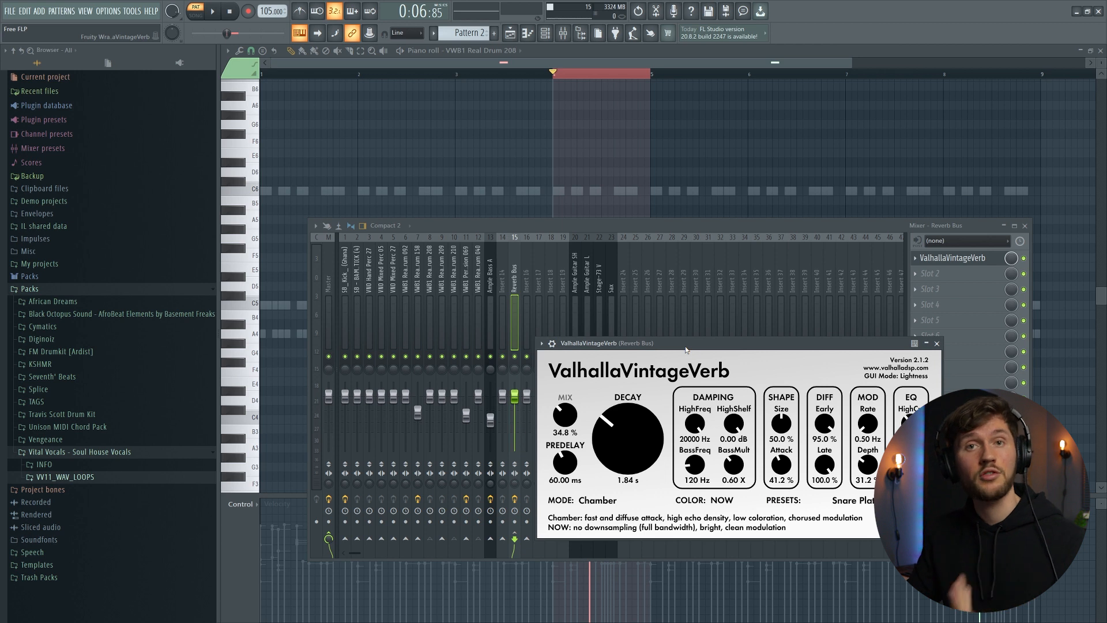
pyautogui.moveTo(686, 349); pyautogui.dragTo(583, 305)
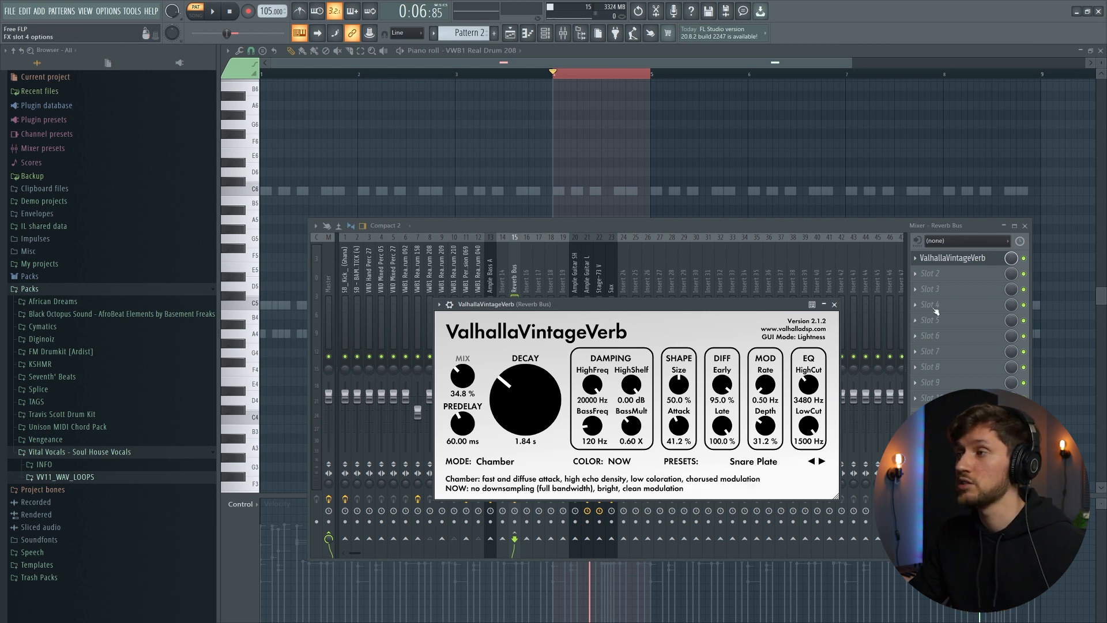
# - Add Fruity Reeverb 2 to the Reverb Bus's second effect slot and adjust its low-cut knob
pyautogui.click(929, 273)
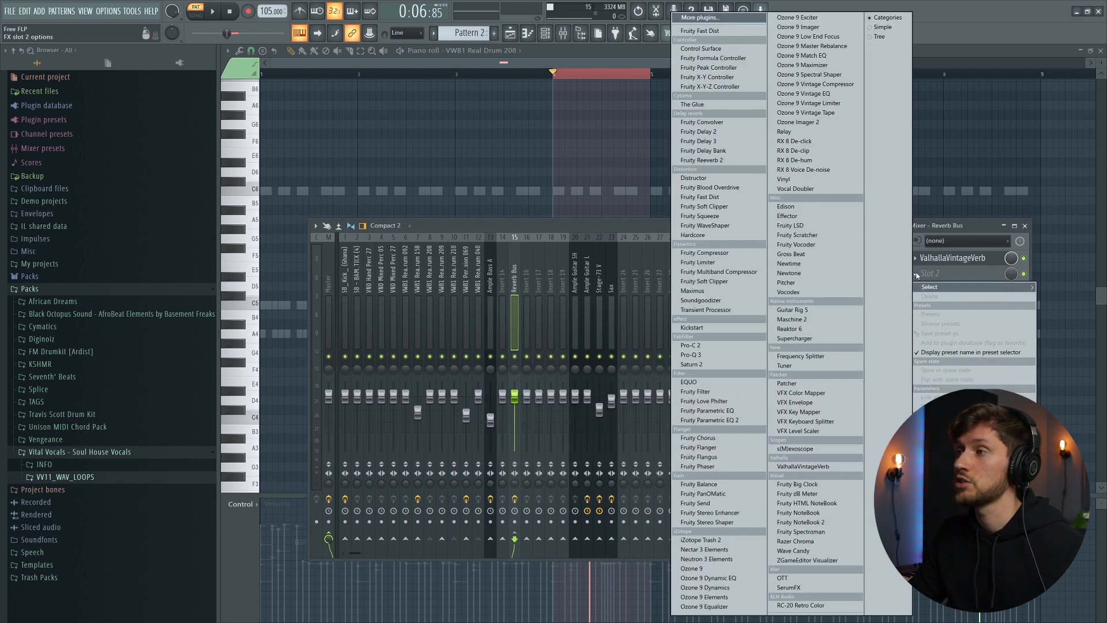
pyautogui.click(718, 161)
pyautogui.moveTo(325, 105); pyautogui.dragTo(448, 227)
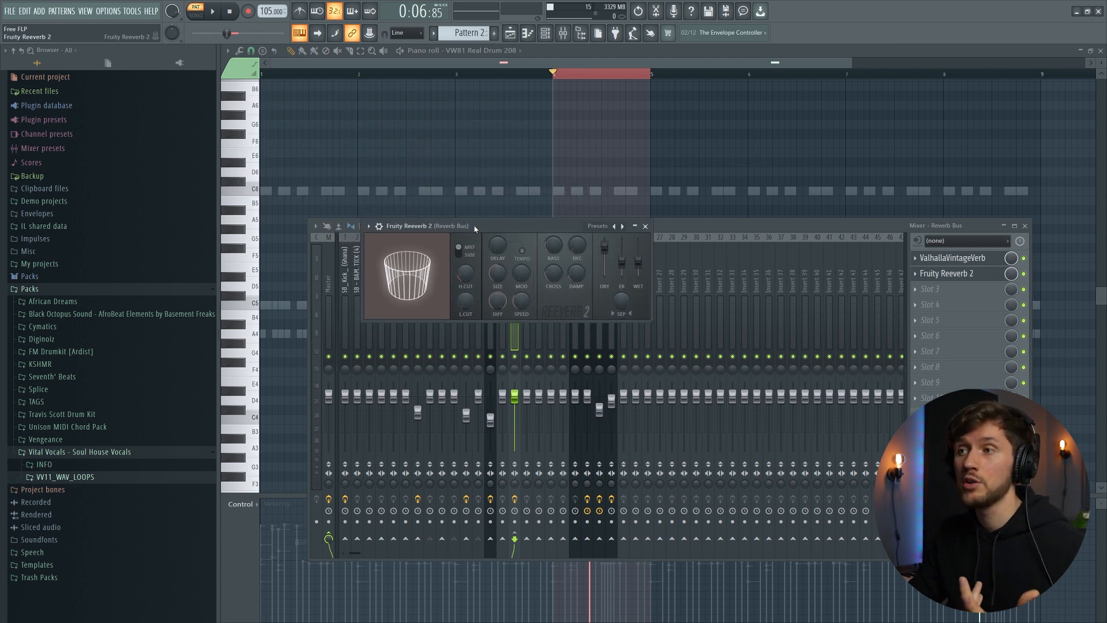
pyautogui.moveTo(466, 302); pyautogui.dragTo(467, 259)
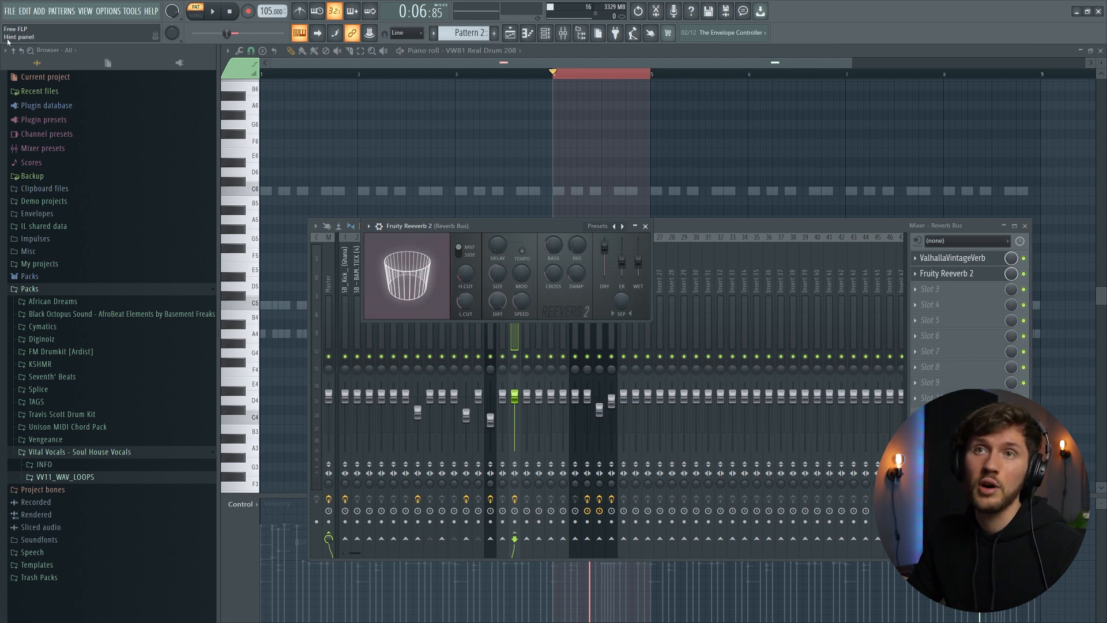
pyautogui.moveTo(466, 301)
pyautogui.mouseDown()
pyautogui.moveTo(466, 276)
pyautogui.moveTo(466, 287)
pyautogui.mouseUp()
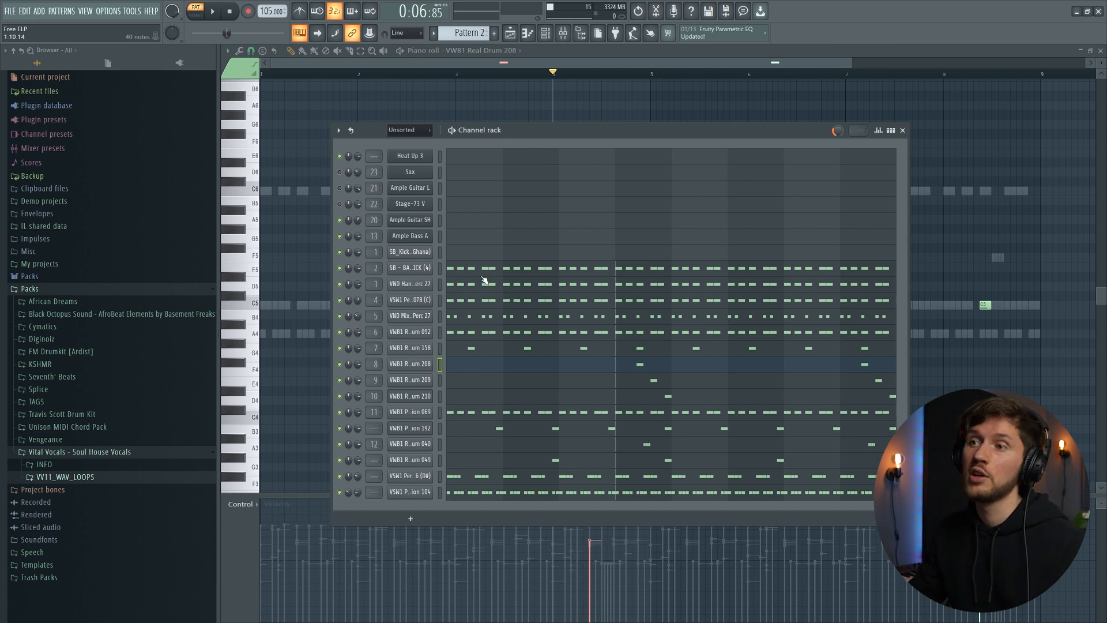
# - Open the VND Hand Perc 27 notes in the piano roll and show note velocity in the event editor
pyautogui.click(483, 285)
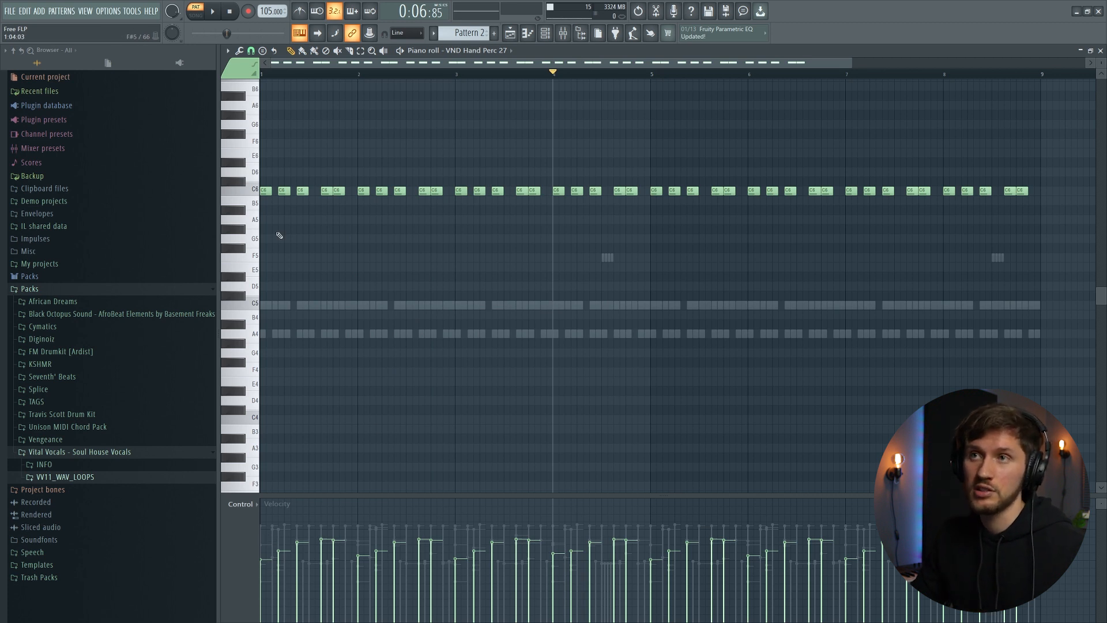
pyautogui.click(249, 505)
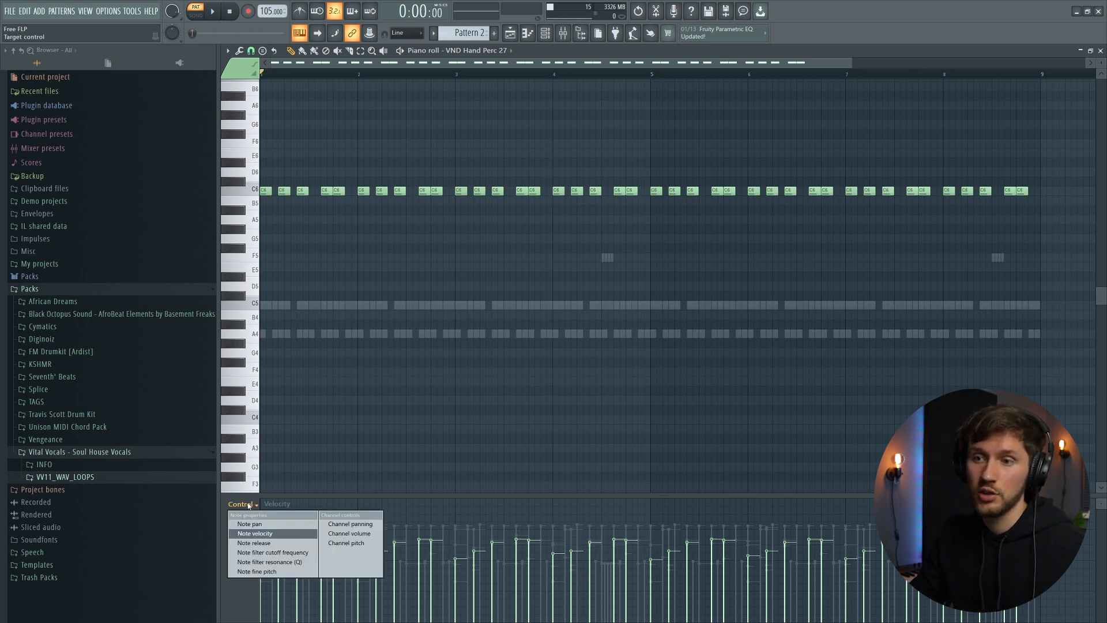
pyautogui.click(262, 533)
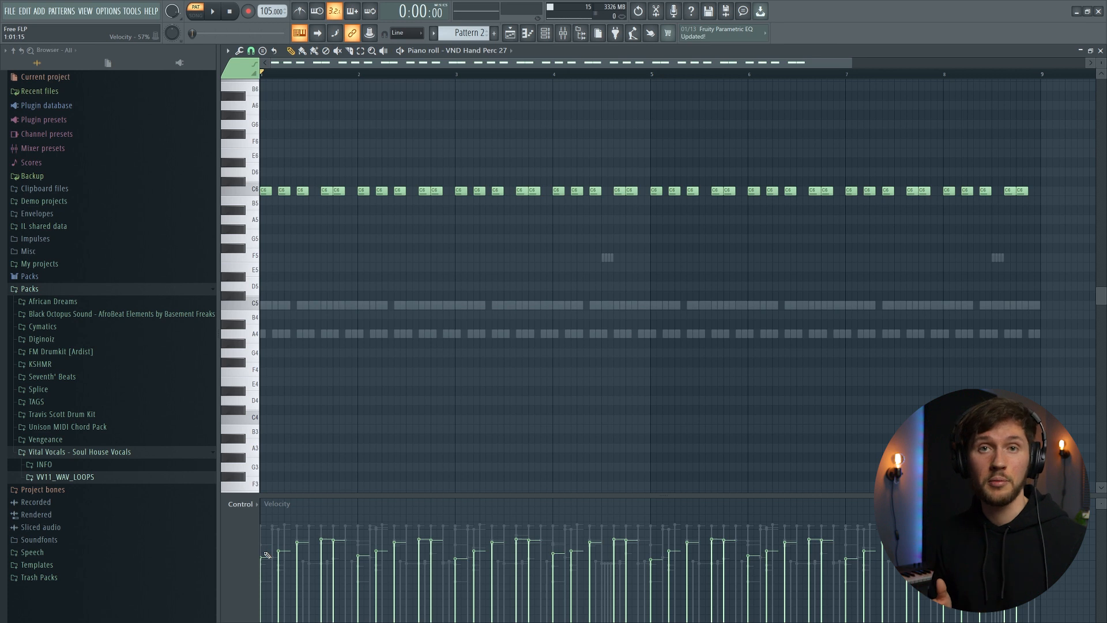
# - Open the VWB1 Real Drum 208 notes, loop the fourth bar and show note pan in the event editor
pyautogui.press('F6')
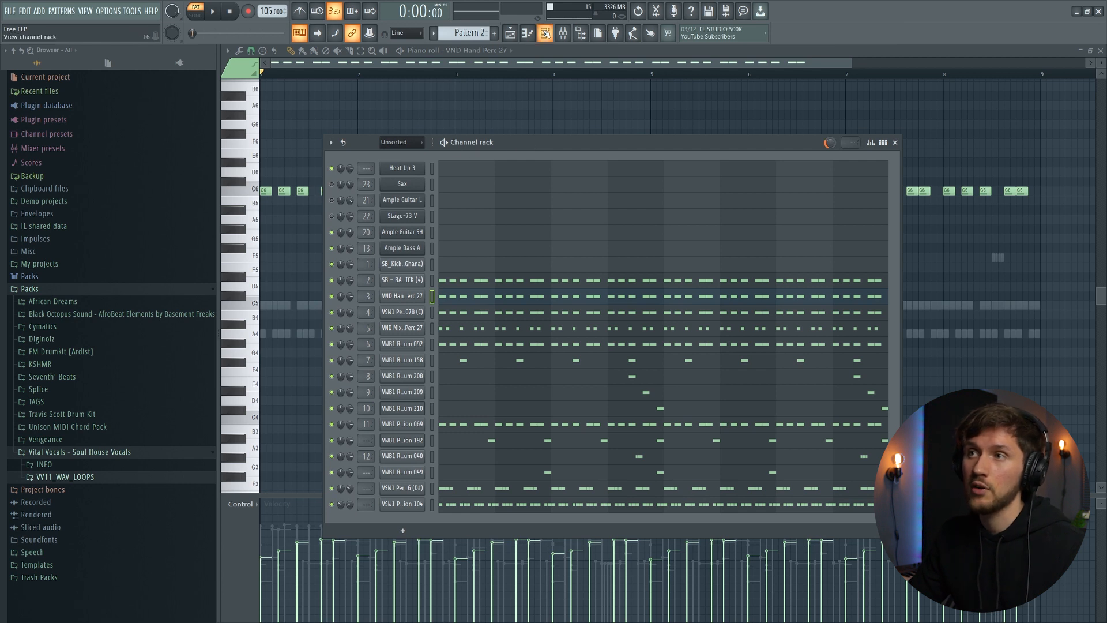
pyautogui.moveTo(798, 146); pyautogui.dragTo(739, 179)
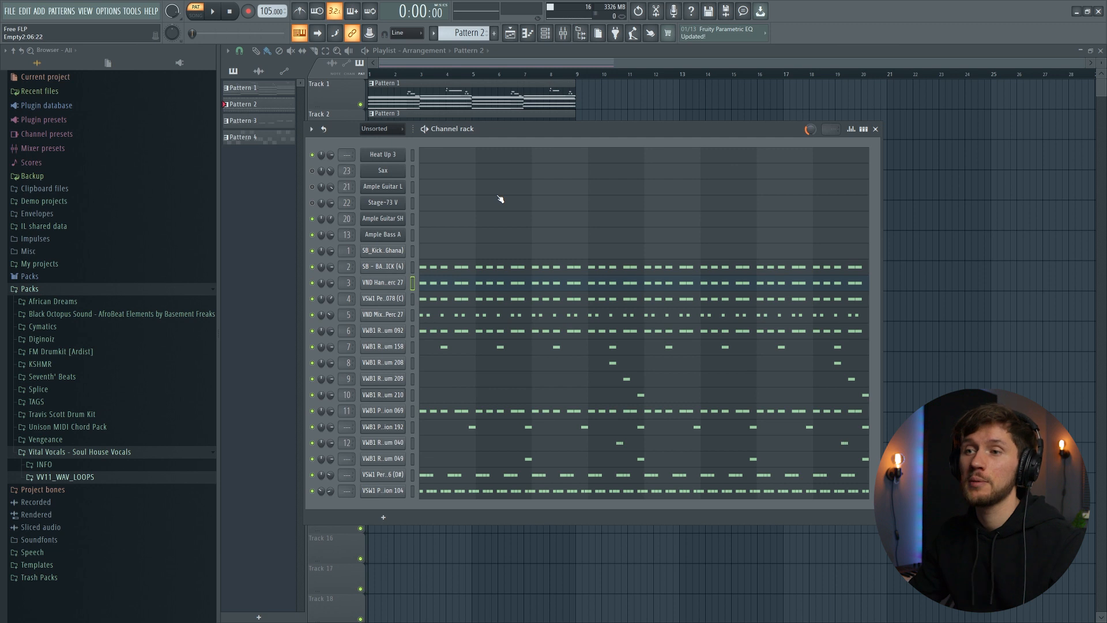
pyautogui.click(620, 365)
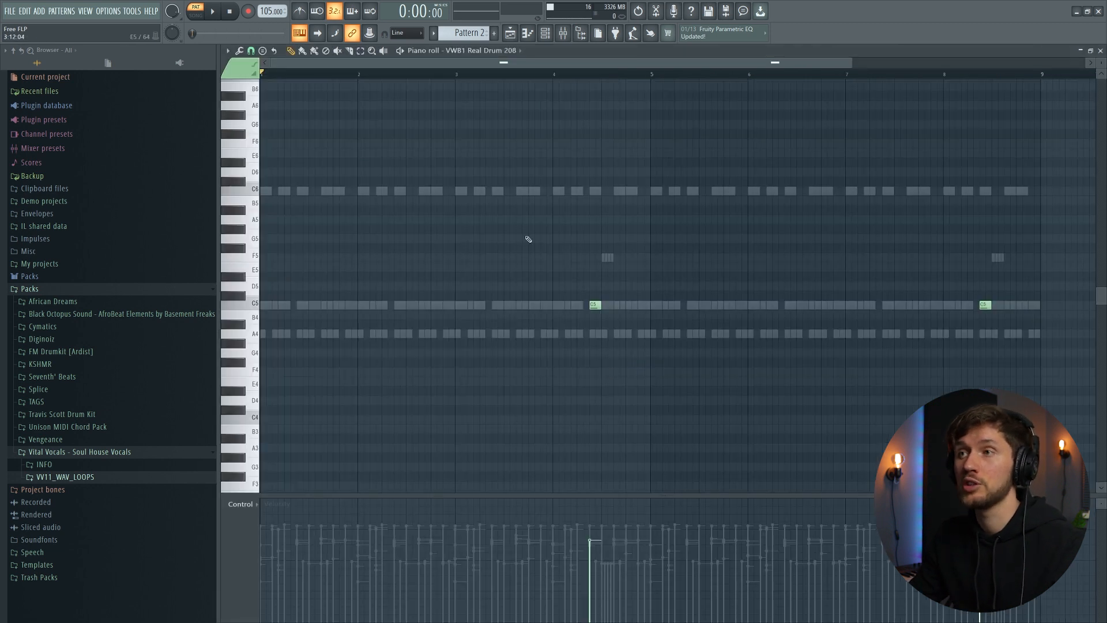
pyautogui.moveTo(553, 74); pyautogui.dragTo(632, 231)
pyautogui.click(242, 504)
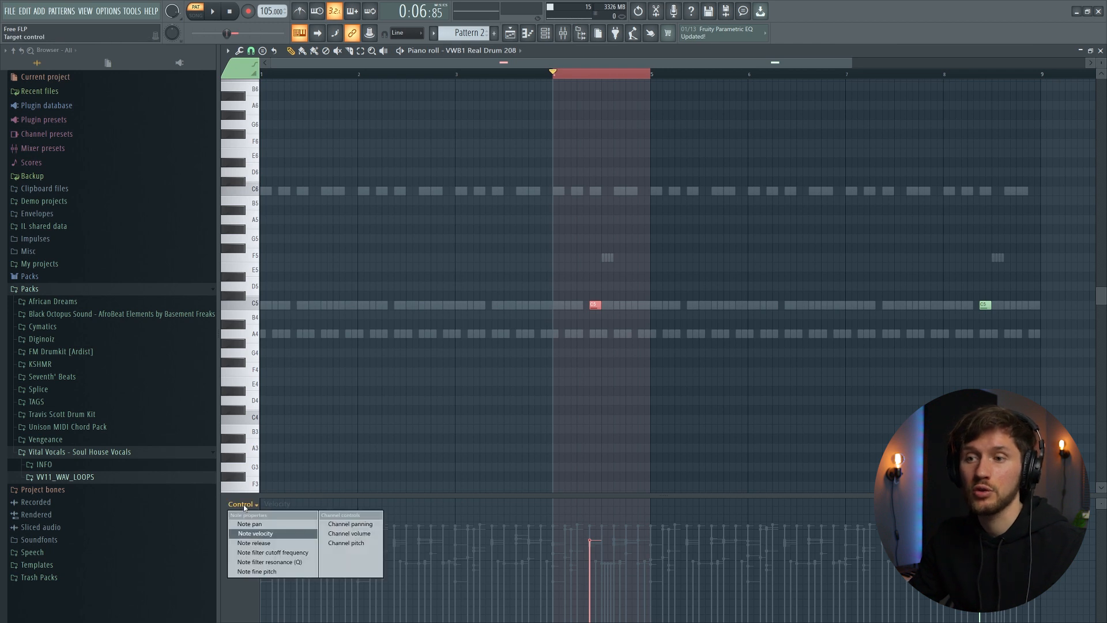
pyautogui.click(258, 524)
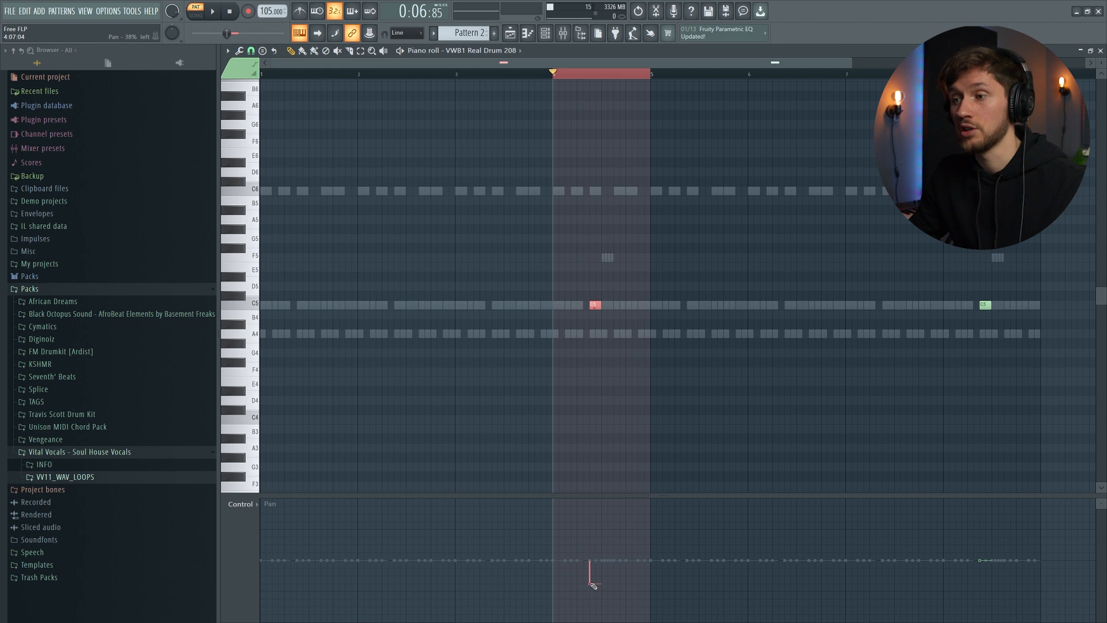
# - Pan the VWB1 Real Drum 208 notes, the fourth-bar note left and the last note right, and play back
pyautogui.click(652, 74)
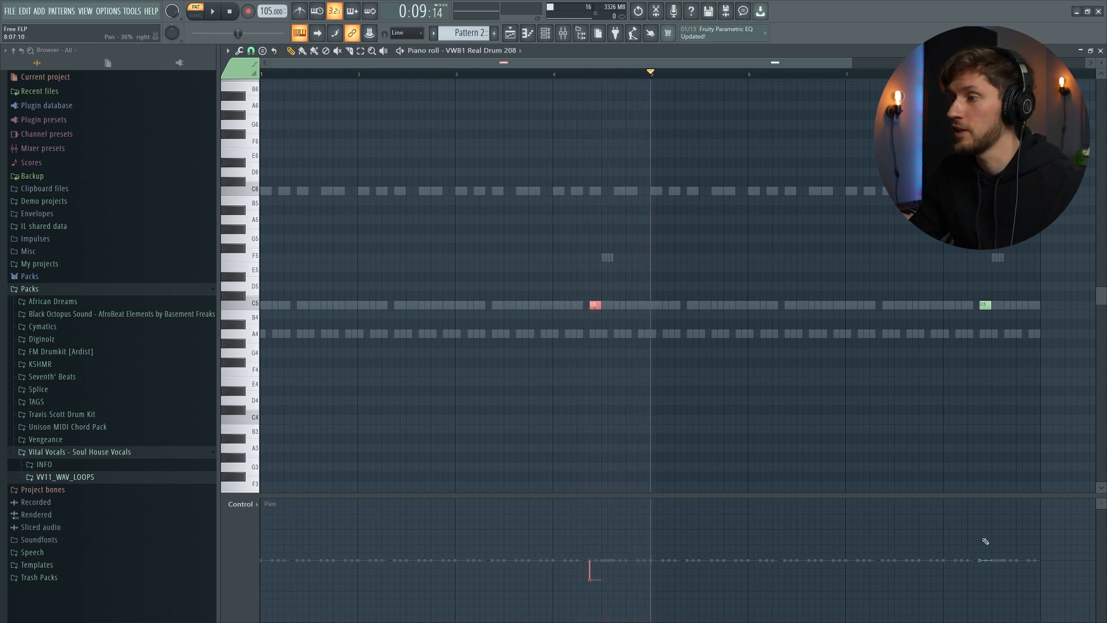
pyautogui.click(978, 325)
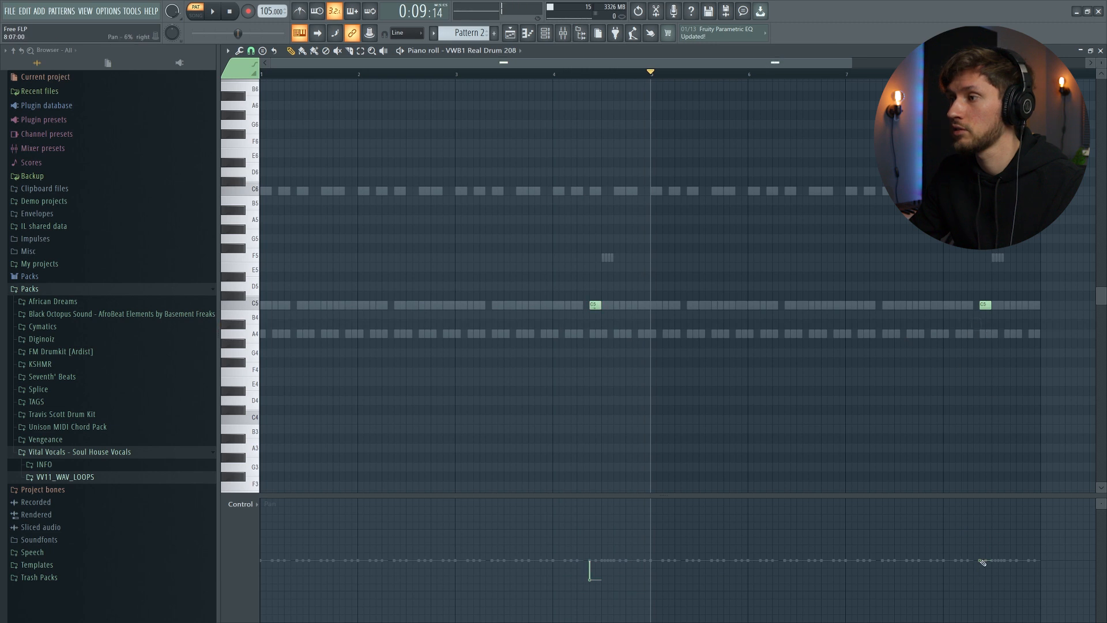
pyautogui.click(553, 75)
pyautogui.press('space')
pyautogui.press('space')
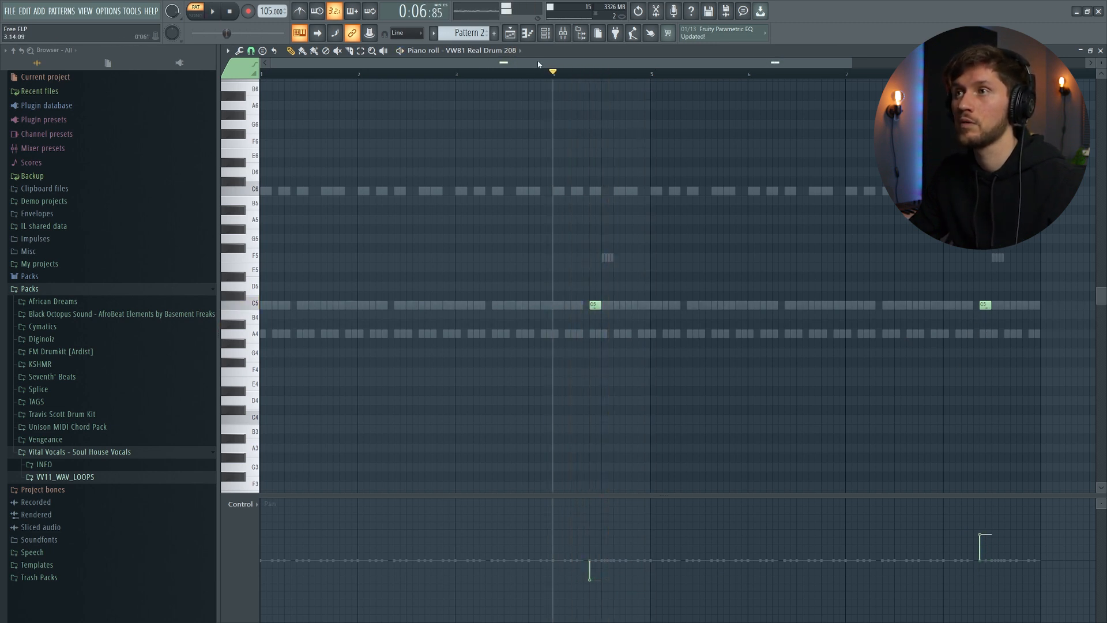
# - Open the VWB1 Real Drum 209 notes and pan its first note right and its last note left
pyautogui.press('F6')
pyautogui.click(579, 383)
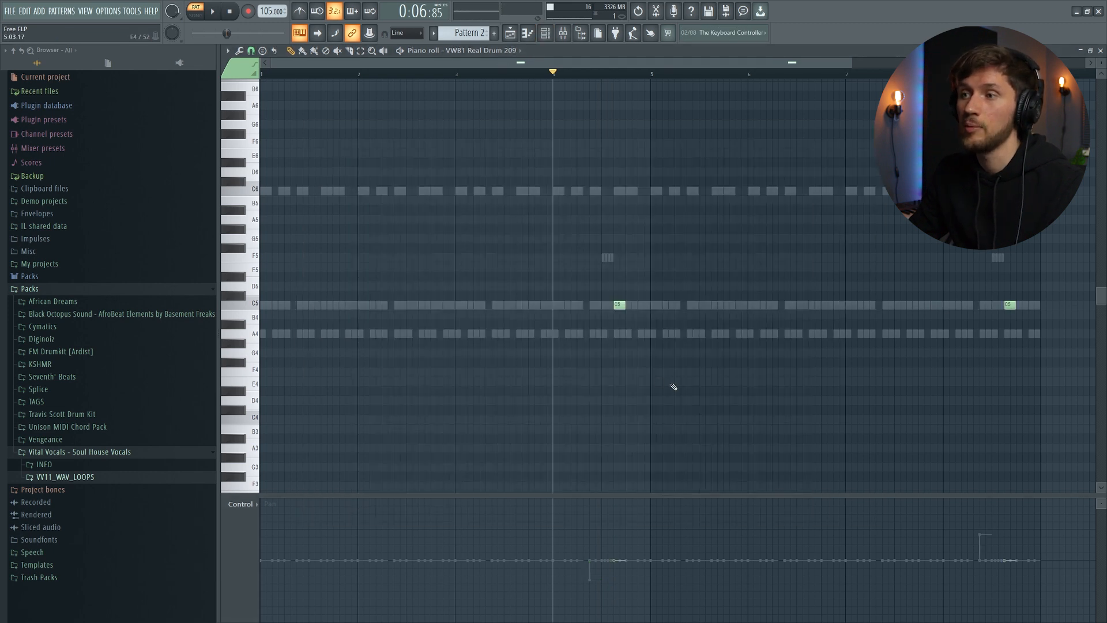
pyautogui.moveTo(621, 552); pyautogui.dragTo(622, 537)
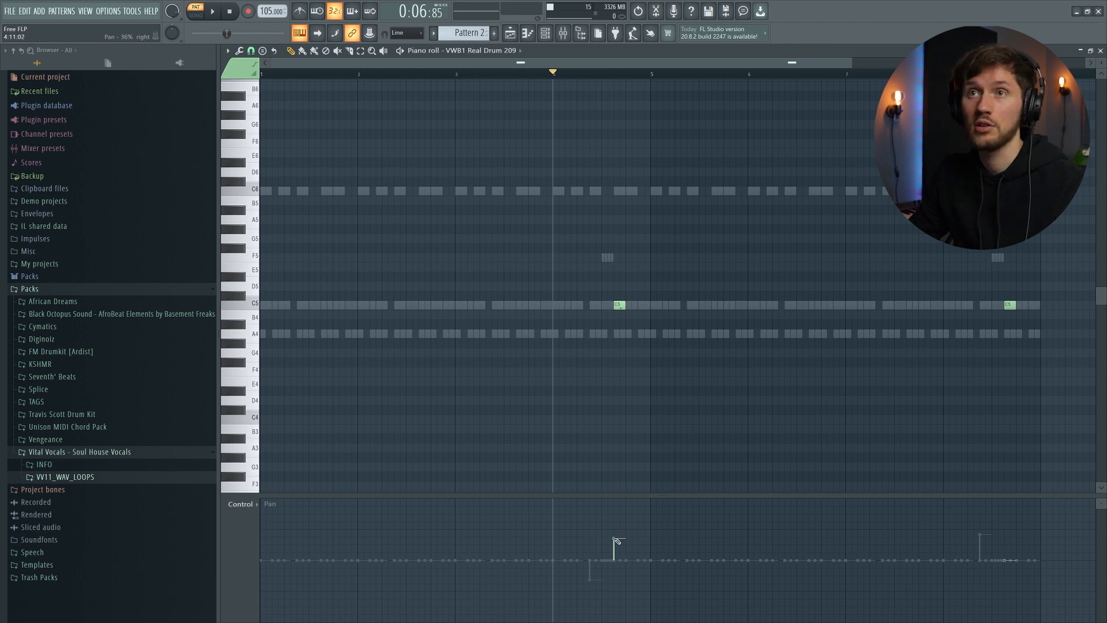
pyautogui.press('space')
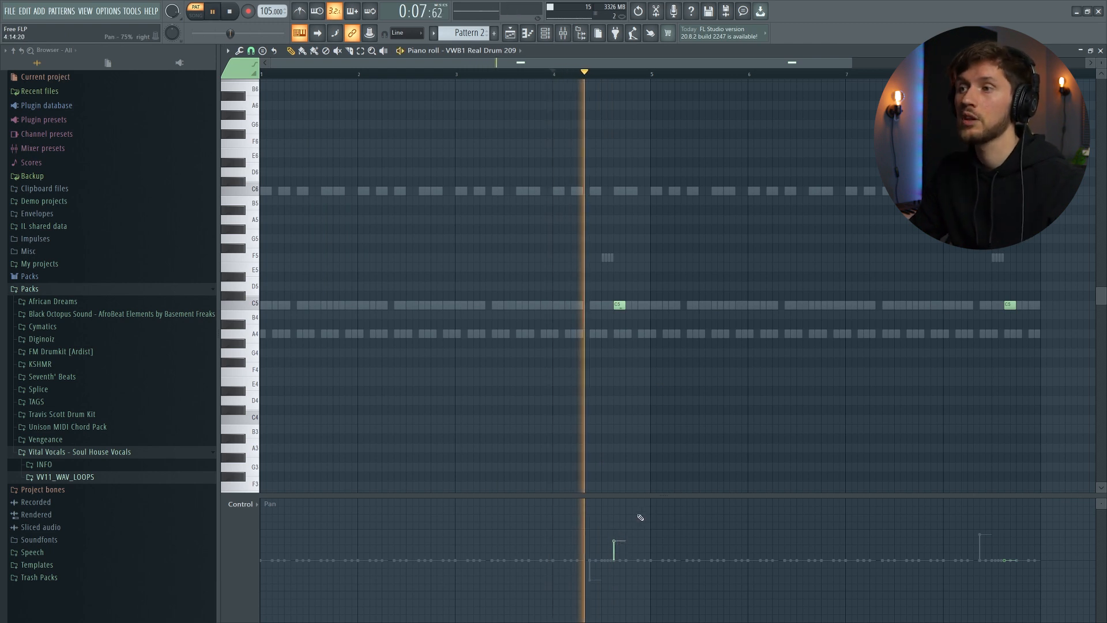
pyautogui.click(1004, 579)
pyautogui.click(943, 74)
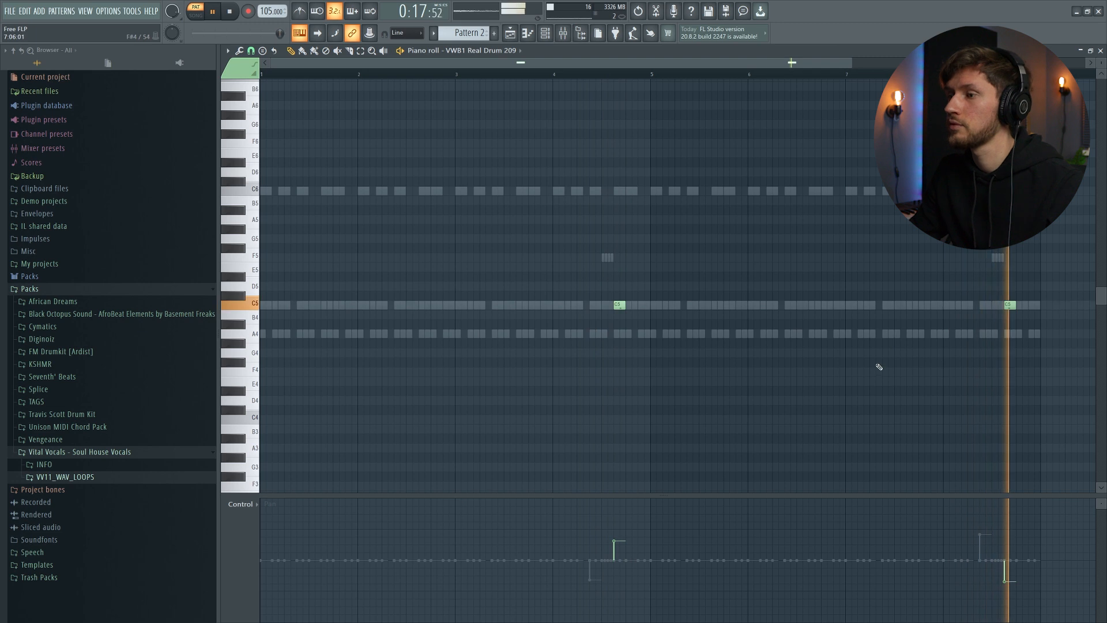
pyautogui.press('space')
# - Pan the VWB1 Real Drum 210 notes, the first slightly left and the last slightly right, and play back
pyautogui.moveTo(642, 570); pyautogui.dragTo(642, 575)
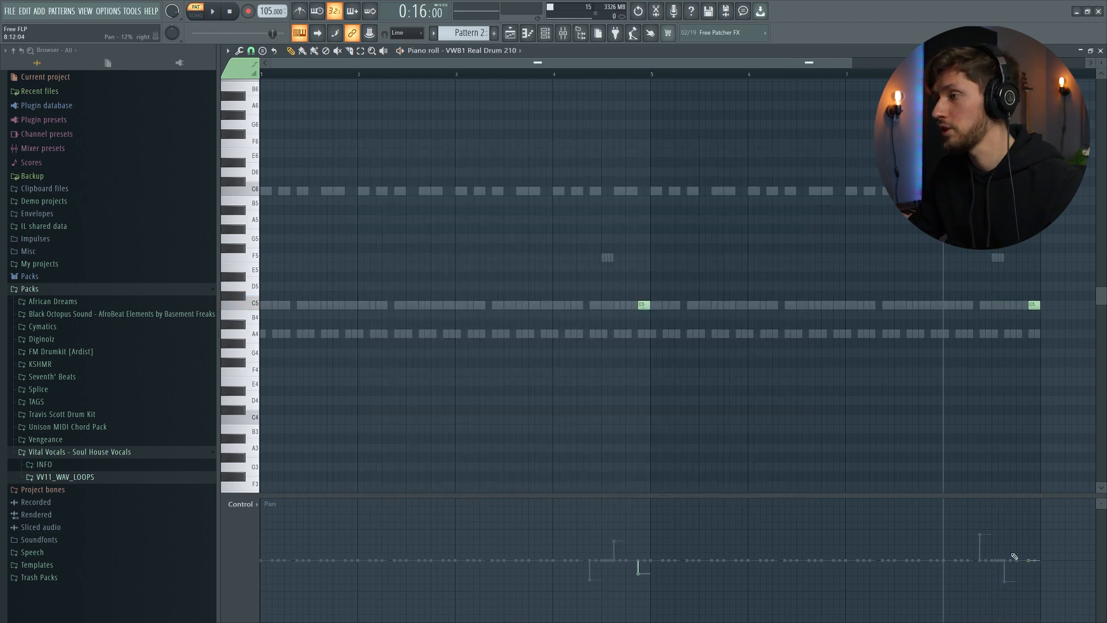
pyautogui.moveTo(1030, 552); pyautogui.dragTo(1029, 548)
pyautogui.press('space')
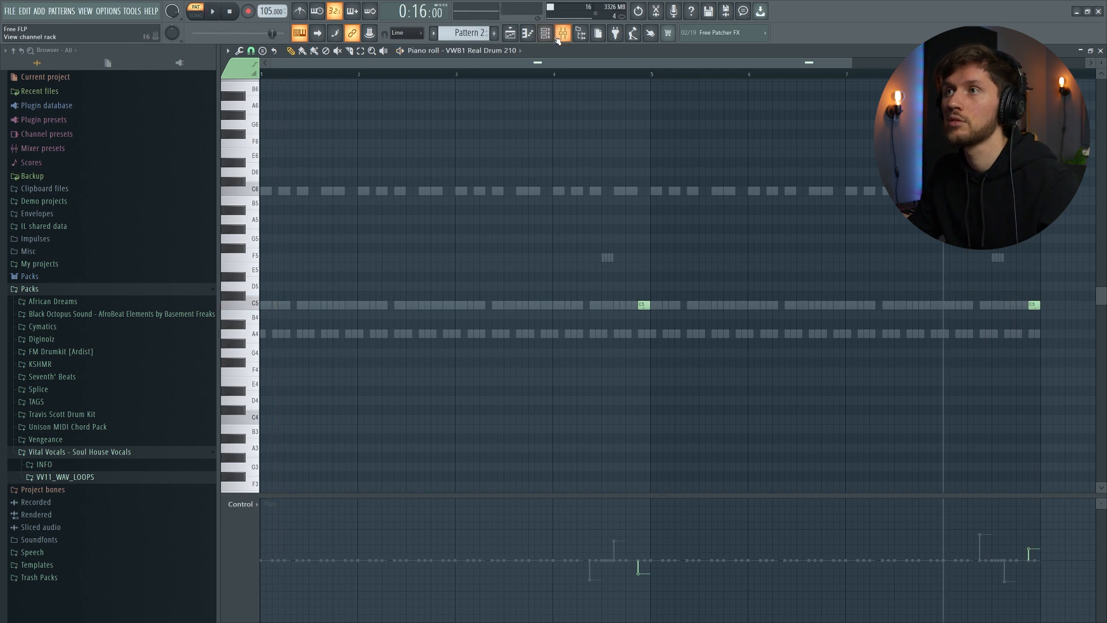
pyautogui.press('space')
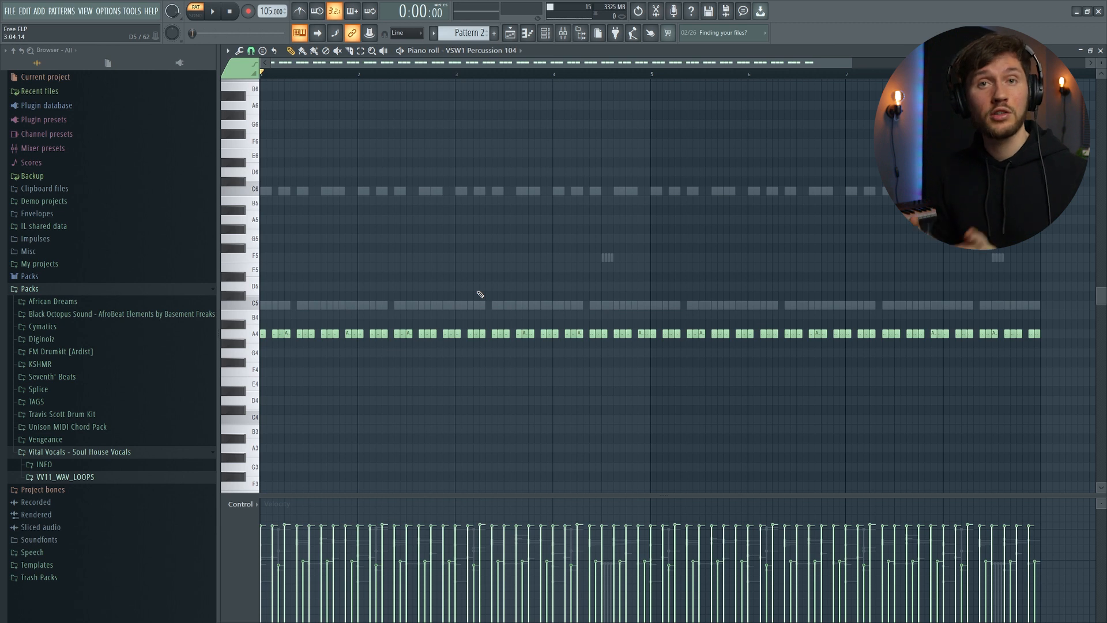
# - Select all VSW1 Percussion 104 notes and open the SB - SHAKER LOOP [19] clip's sample settings from Track 6
pyautogui.hotkey('ctrl', 'a')
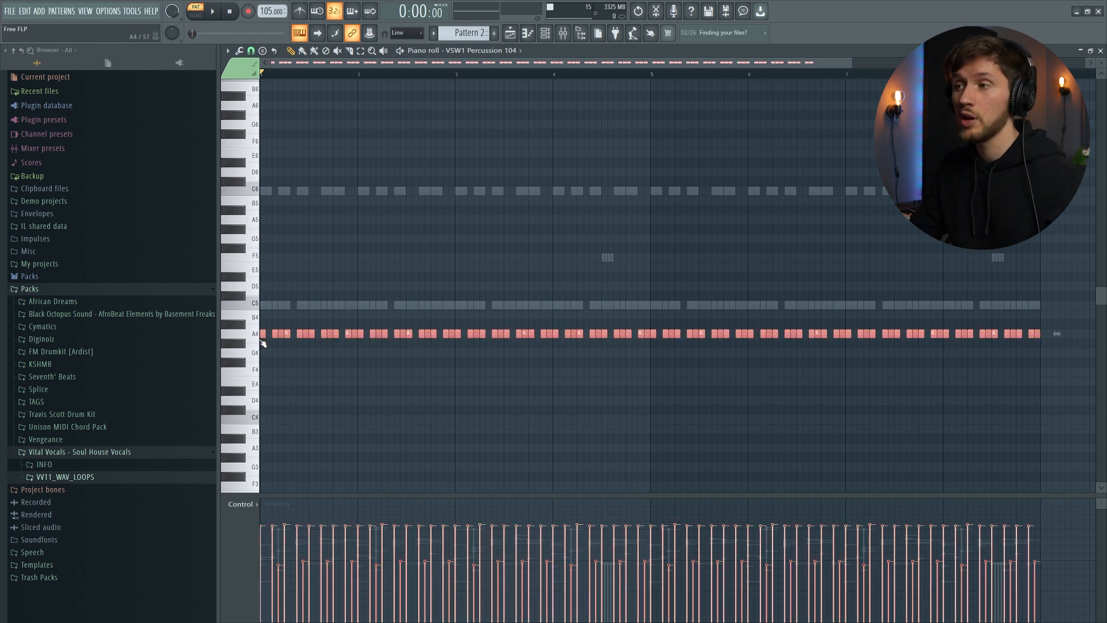
pyautogui.click(516, 36)
pyautogui.click(545, 35)
pyautogui.click(564, 94)
pyautogui.click(360, 255)
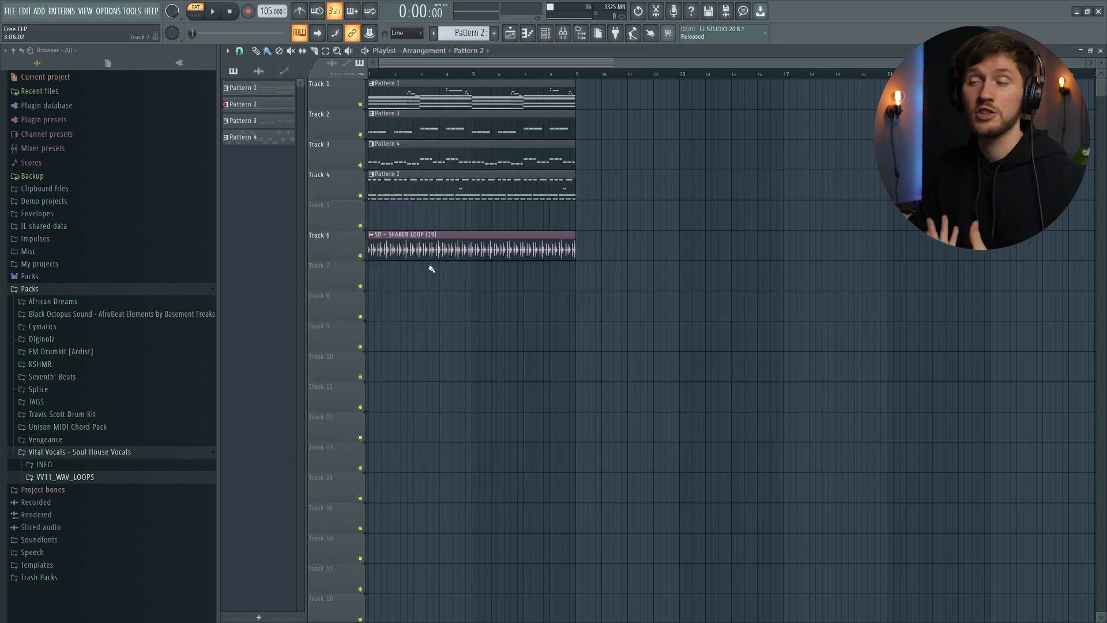
pyautogui.doubleClick(431, 253)
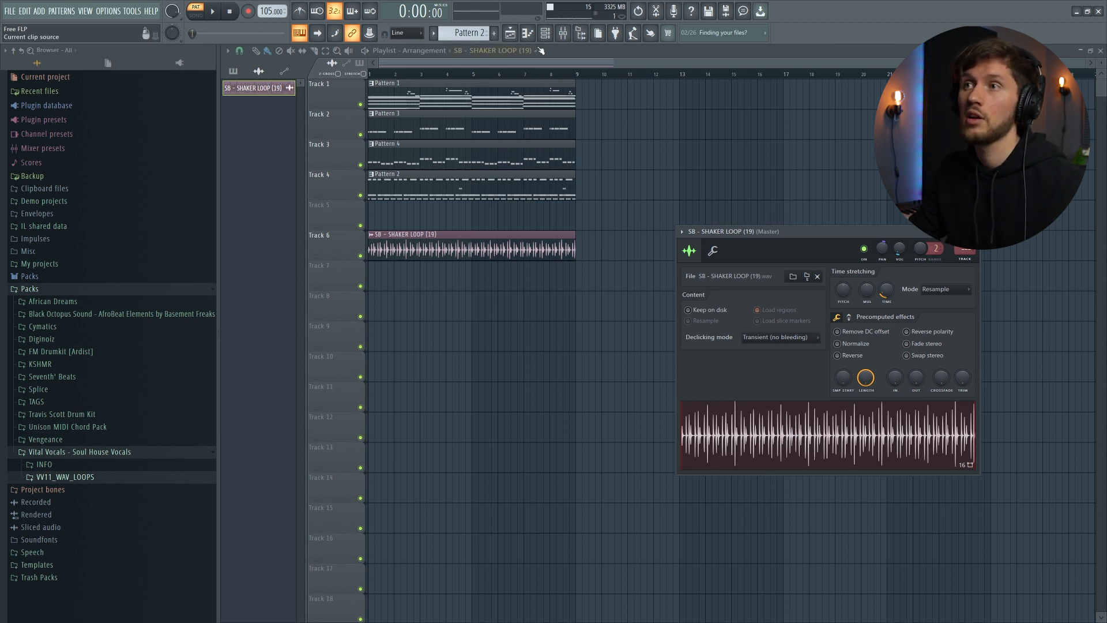
# - Nudge the shaker loop channel's volume up and play Pattern 2 with the channel rack open
pyautogui.press('F6')
pyautogui.press('space')
pyautogui.moveTo(899, 247); pyautogui.dragTo(899, 243)
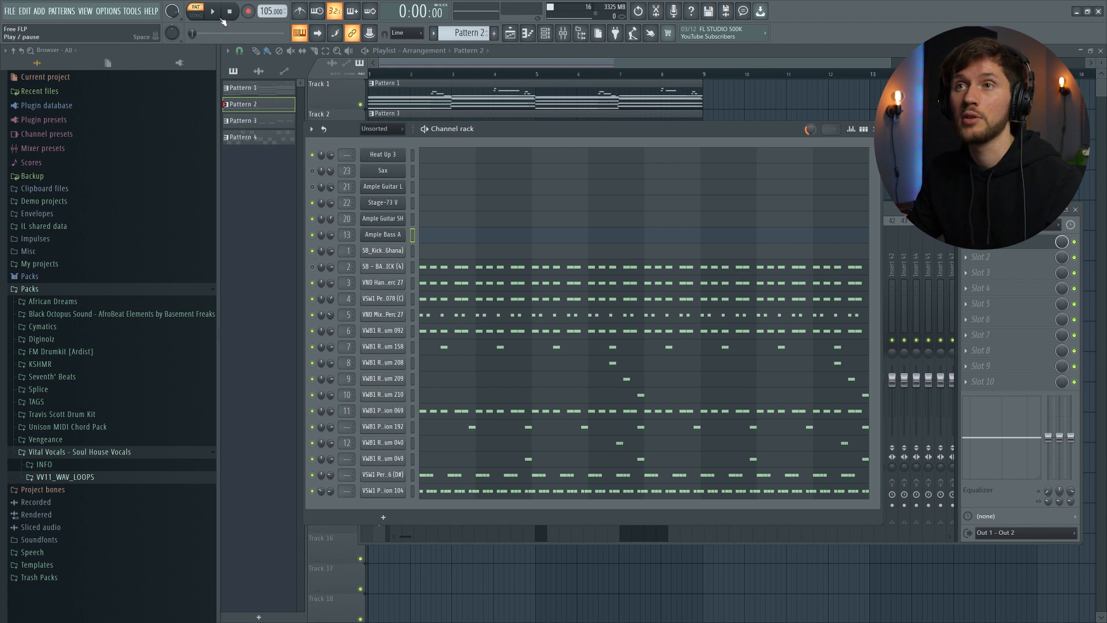
pyautogui.press('space')
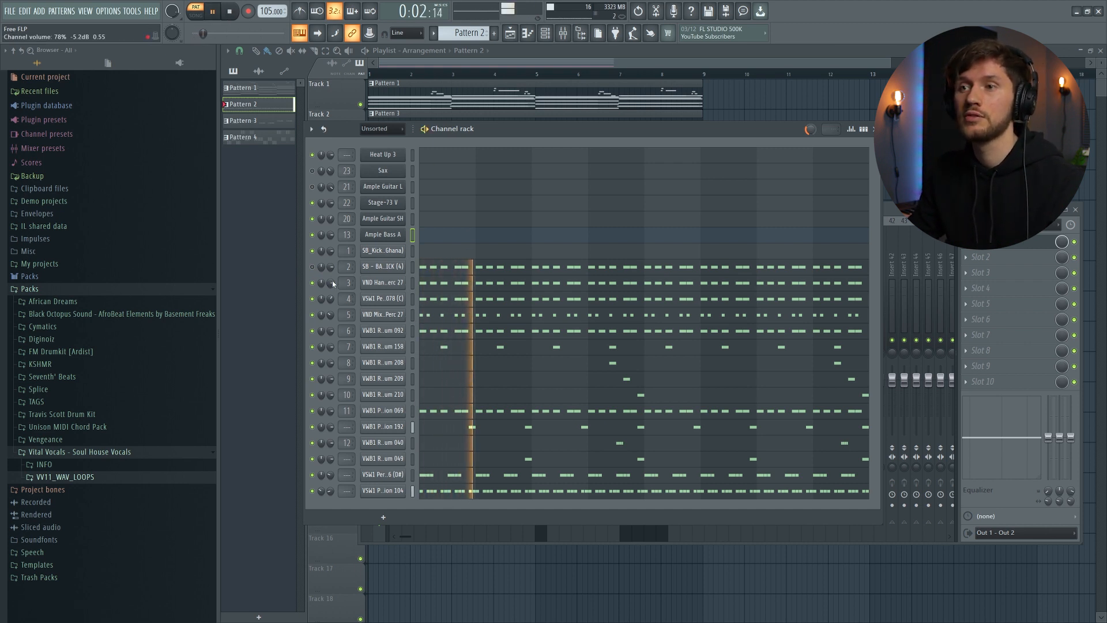
pyautogui.press('space')
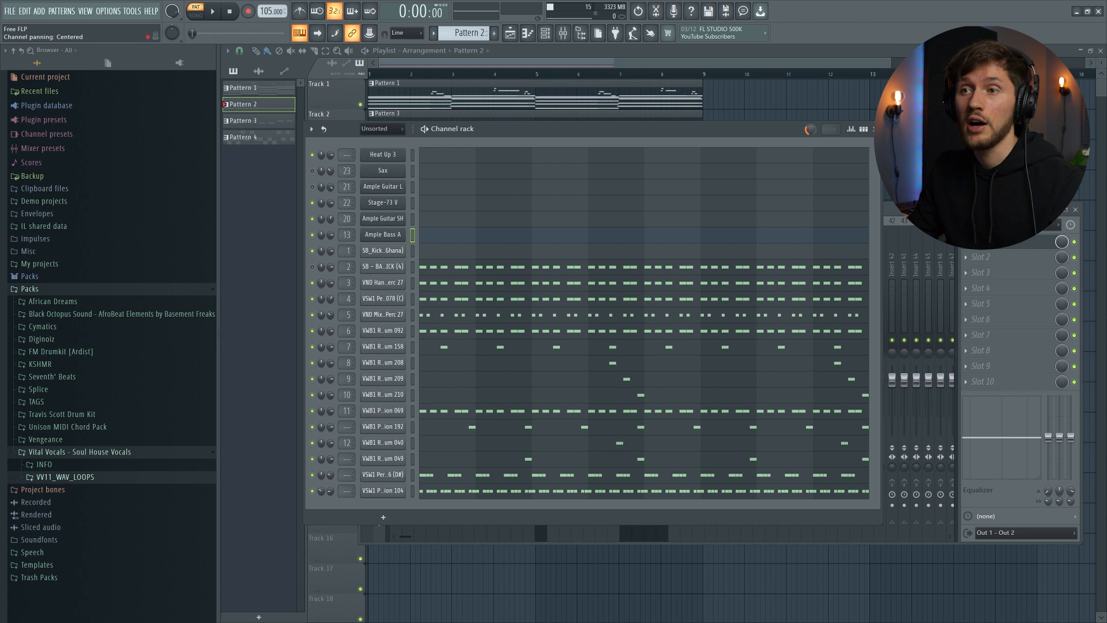
# - Open the mixer, select the insert 3 track and play the pattern
pyautogui.press('F9')
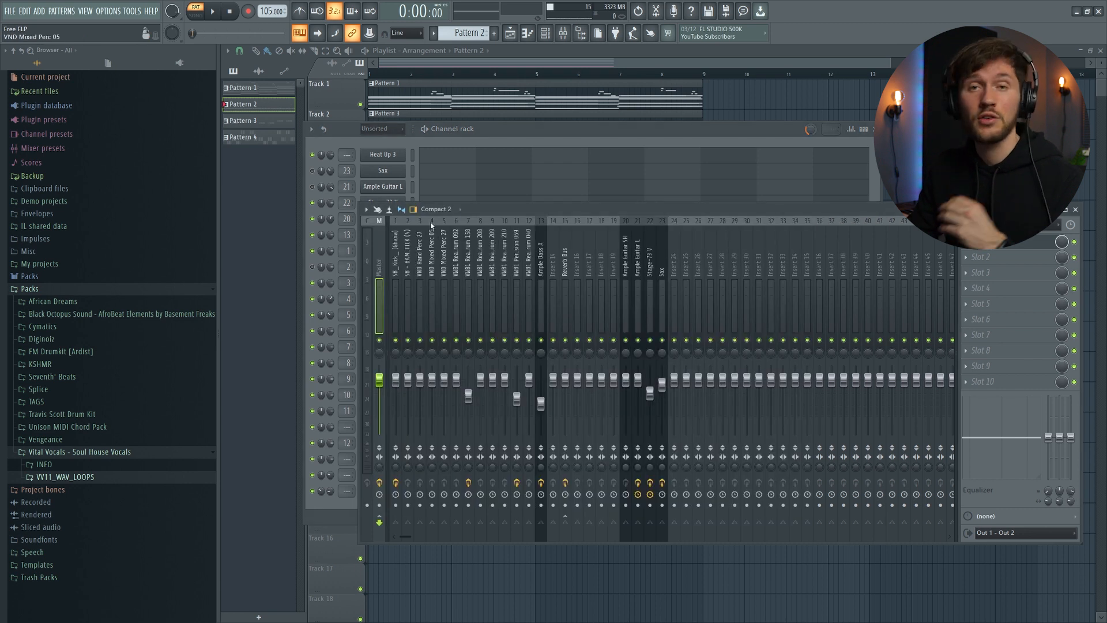
pyautogui.click(418, 260)
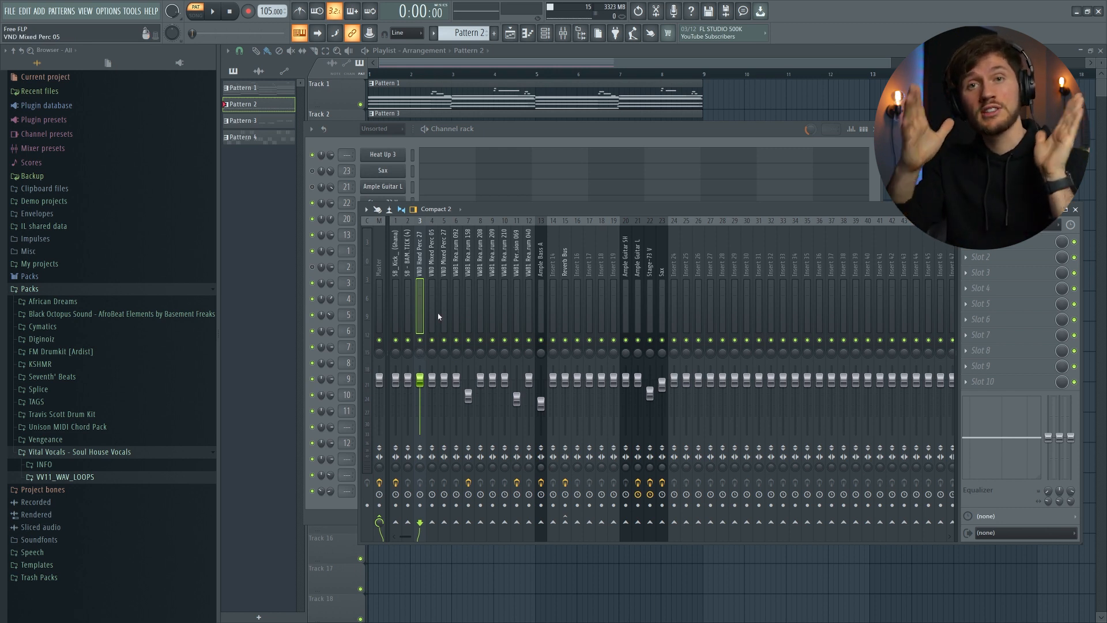
pyautogui.press('space')
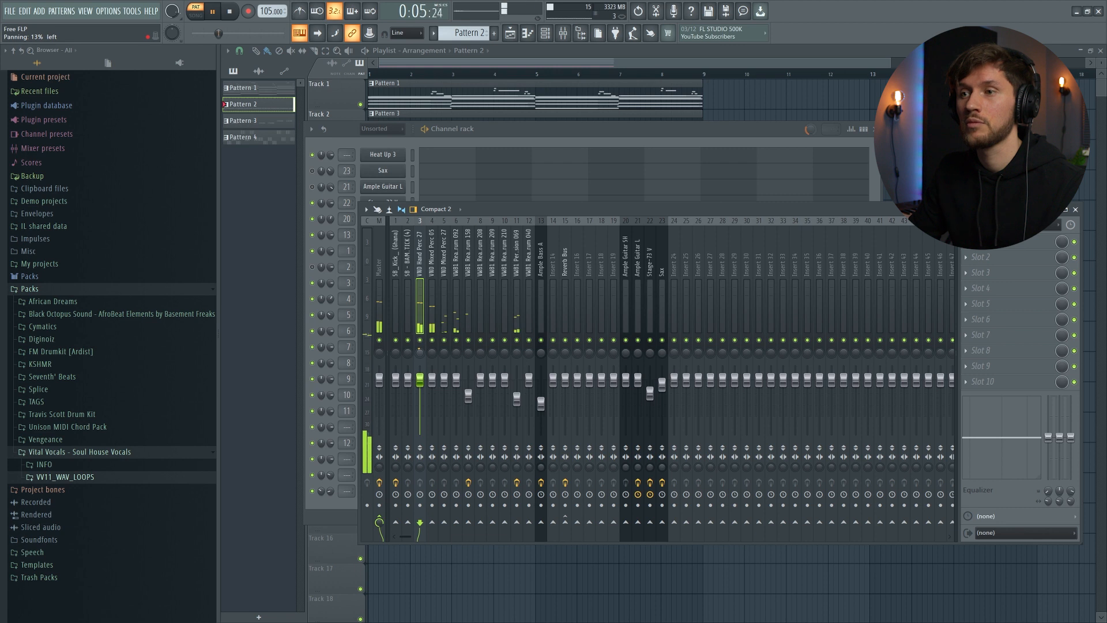
# - Nudge insert 4's panning, then pan insert 11 left and back to centre
pyautogui.click(432, 352)
pyautogui.moveTo(432, 353); pyautogui.dragTo(431, 345)
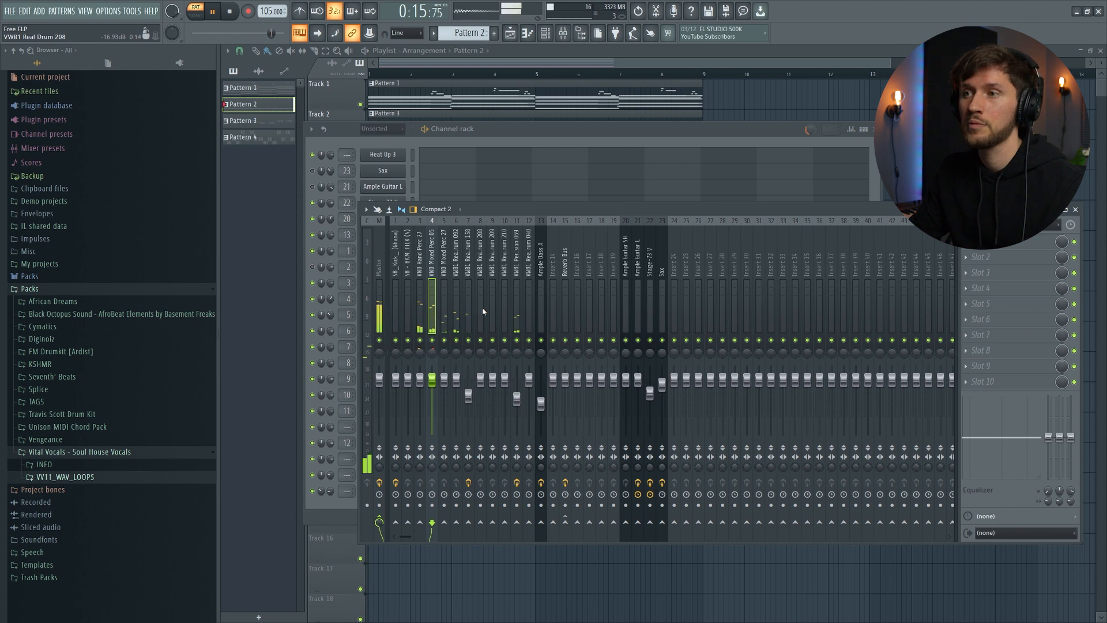
pyautogui.click(517, 261)
pyautogui.moveTo(516, 352); pyautogui.dragTo(517, 375)
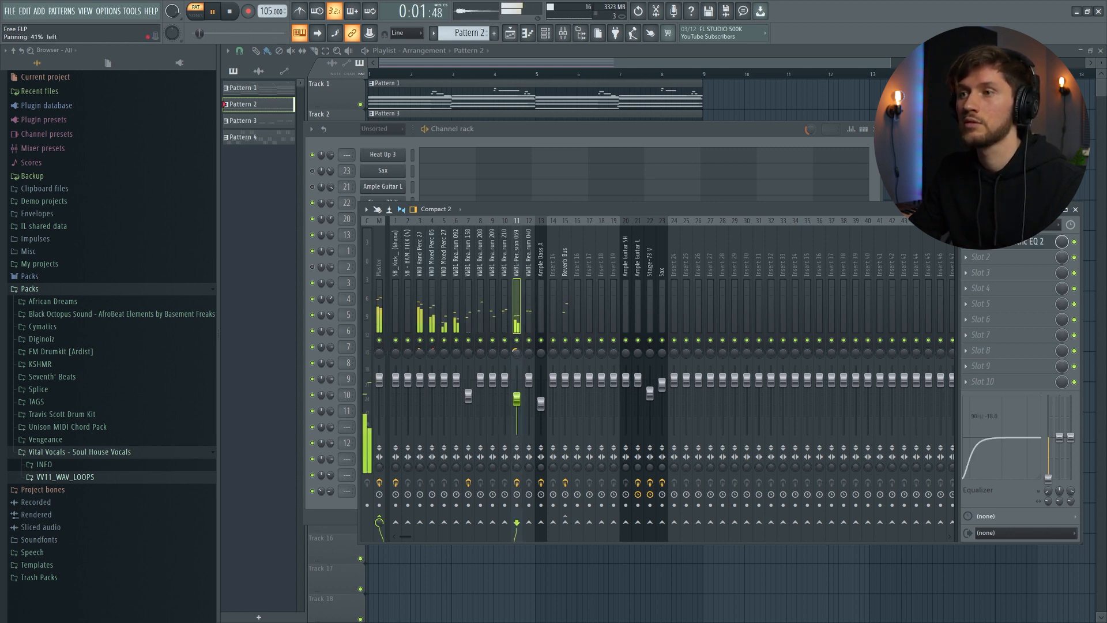
pyautogui.moveTo(517, 352); pyautogui.dragTo(516, 351)
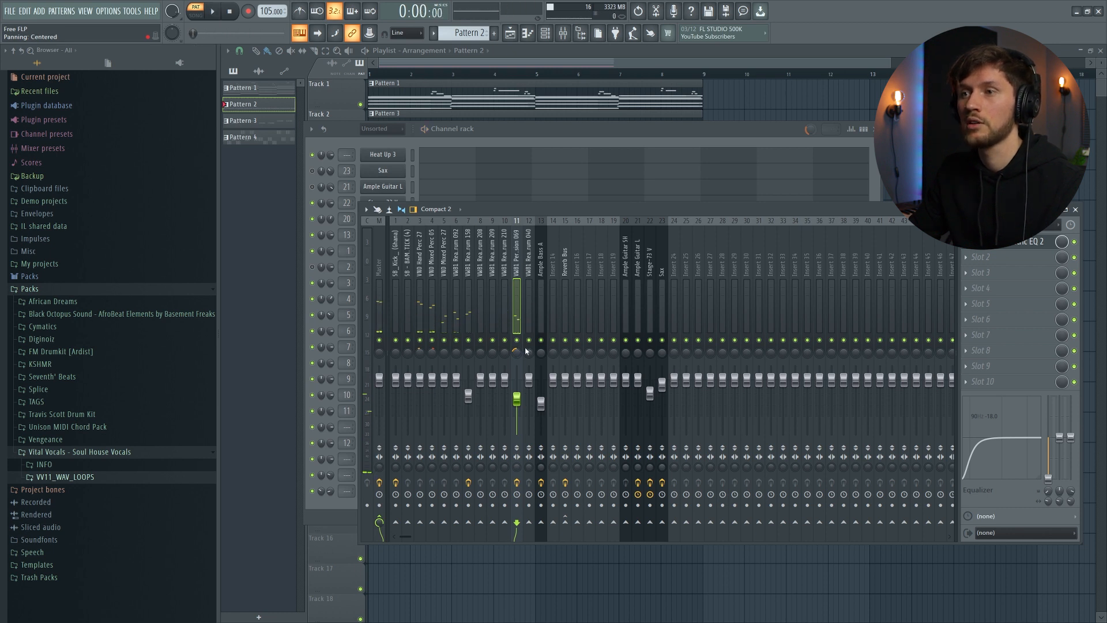